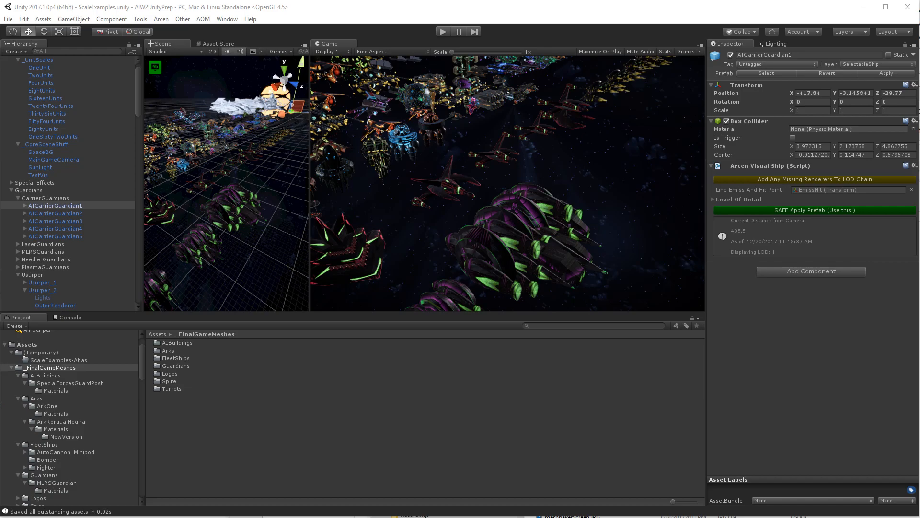
Step: Fly through the ship scene to the dark ark with glowing teal markings and select its Ark_H object
right_click_drag(242, 242, 72, 253)
key("w")
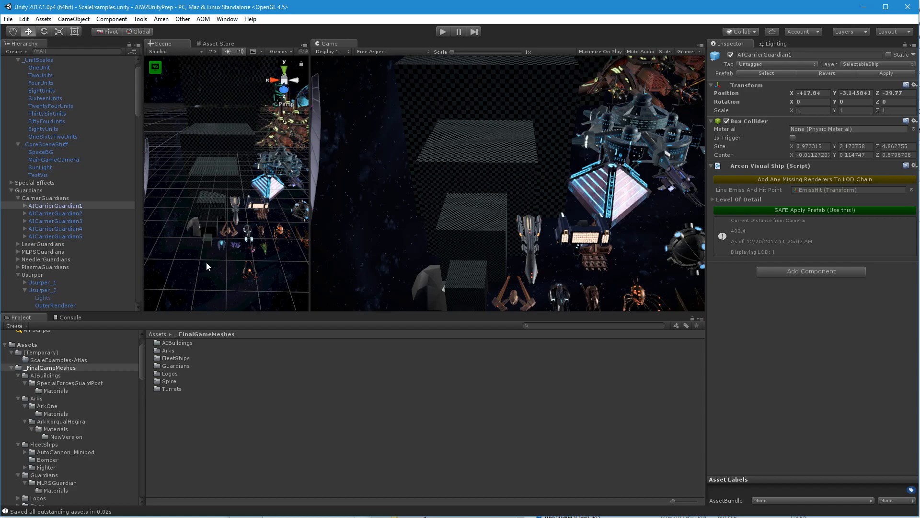
right_click_drag(240, 273, 281, 260)
key("w")
key("q")
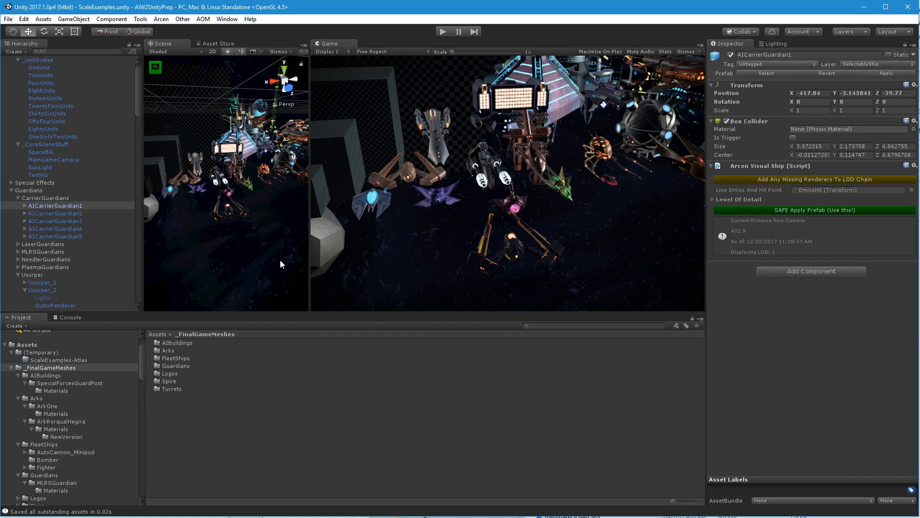
key("w")
right_click_drag(278, 255, 200, 231)
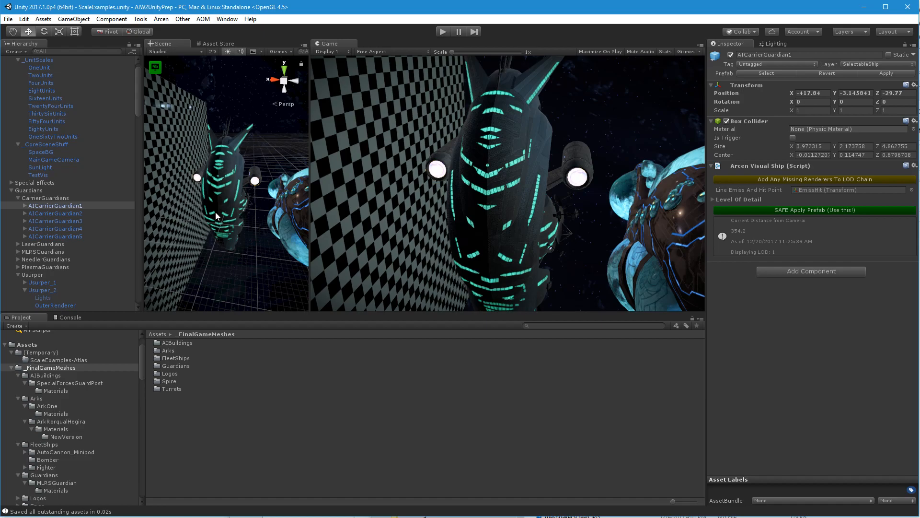
left_click(216, 214)
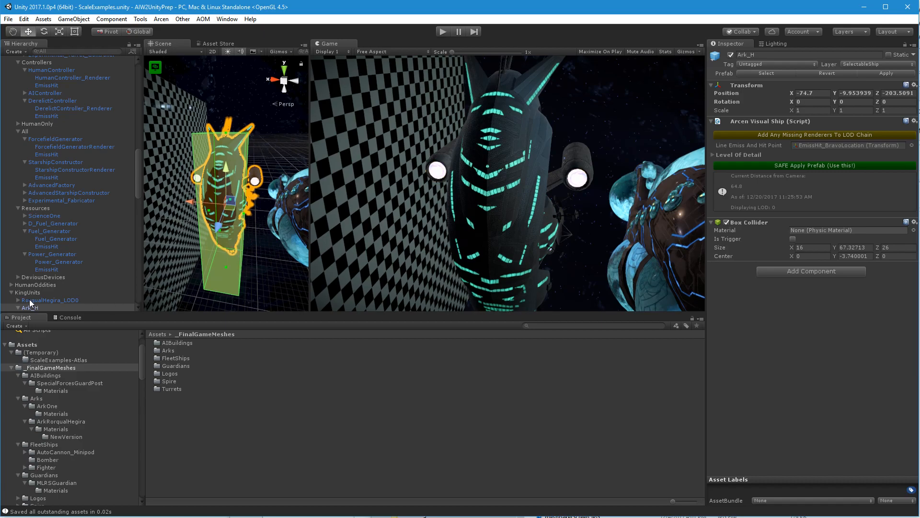
scroll(53, 290, "down", 3)
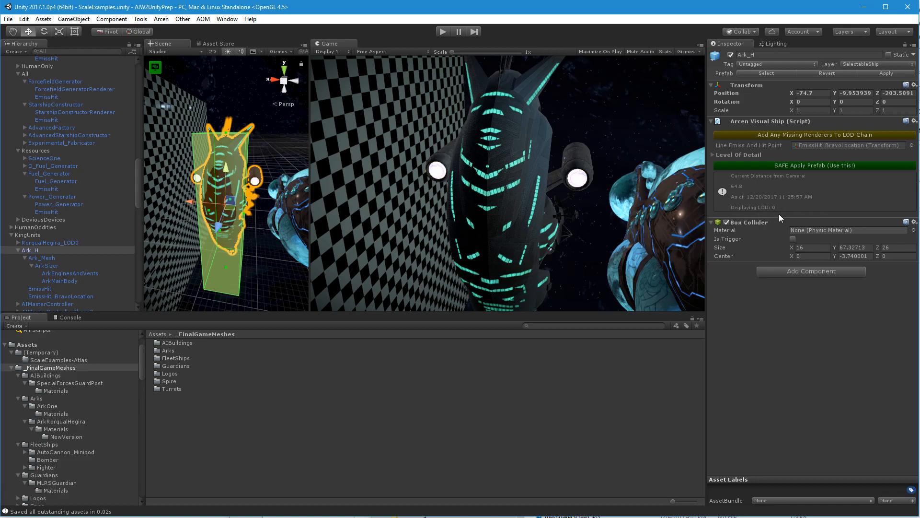
Step: Check the ArkEnginesAndVents and ArkMainBody parts of Ark_H, and locate ArkMainBody's mesh asset in the project files
right_click_drag(269, 231, 231, 247)
key("s")
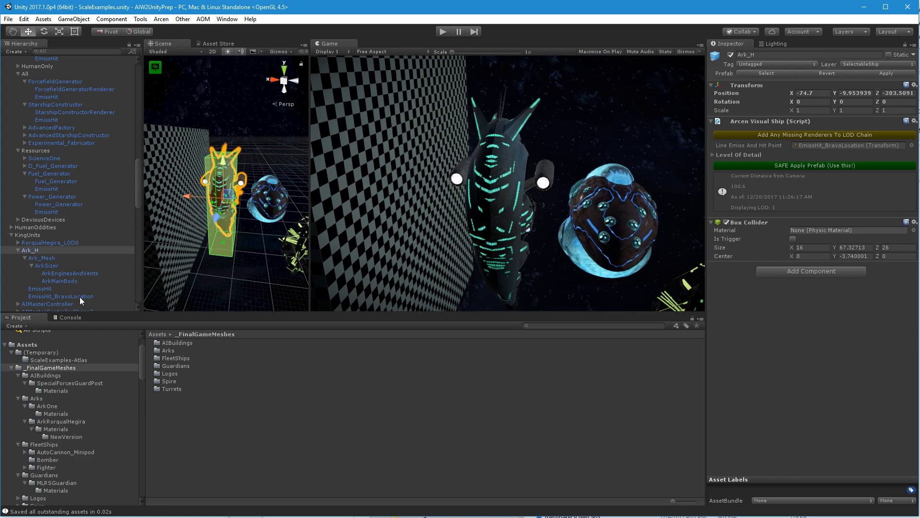
left_click(62, 272)
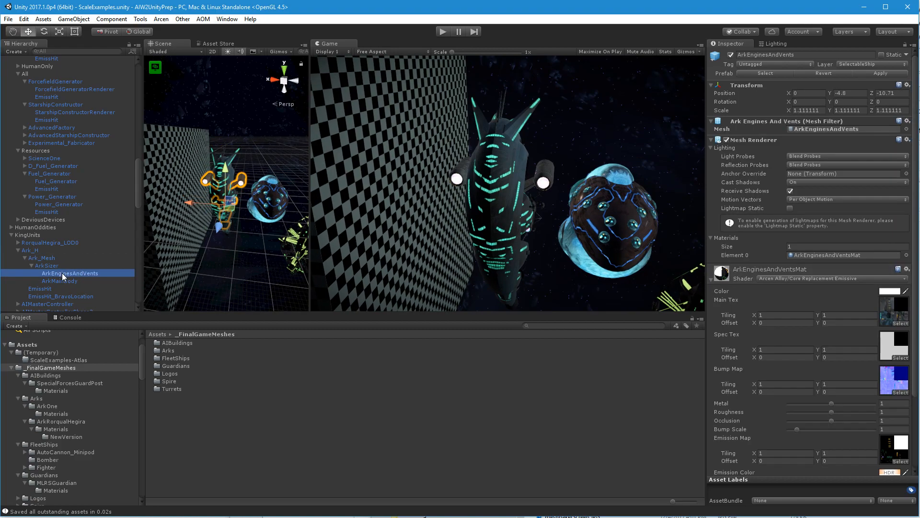
left_click(71, 280)
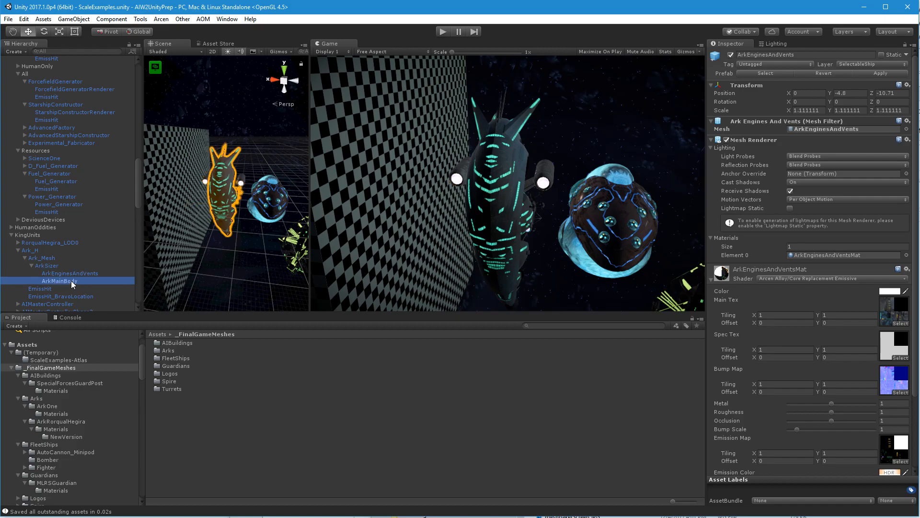
left_click(820, 130)
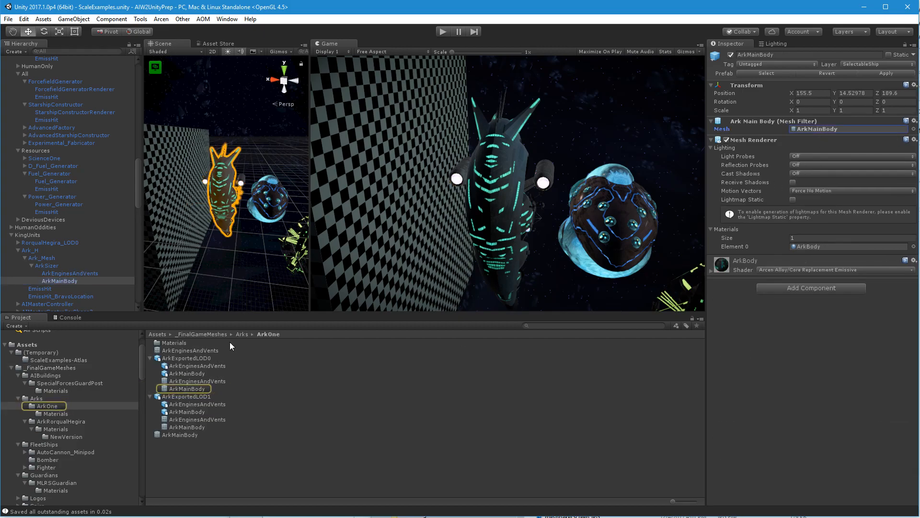
Step: Compare the vertex and triangle counts of the ArkMainBody and ArkEnginesAndVents meshes in ArkExportedLOD0 and ArkExportedLOD1
left_click(198, 389)
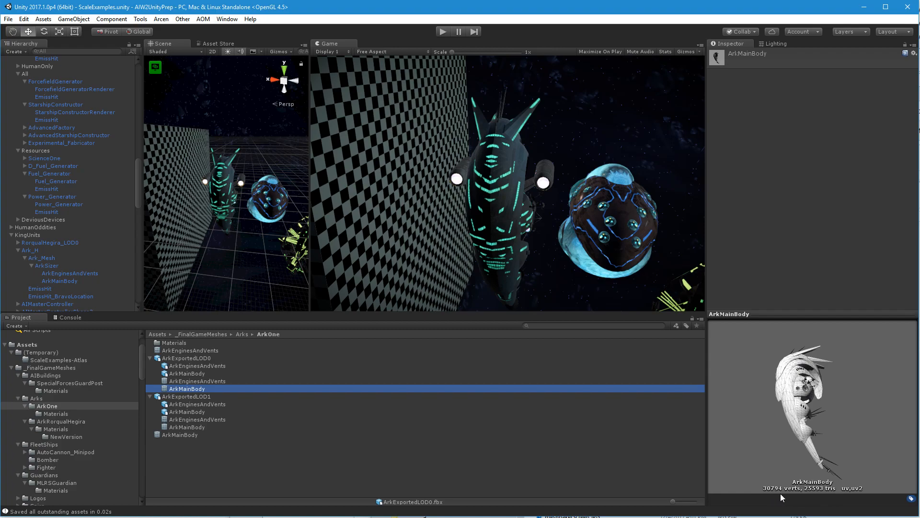
left_click(209, 382)
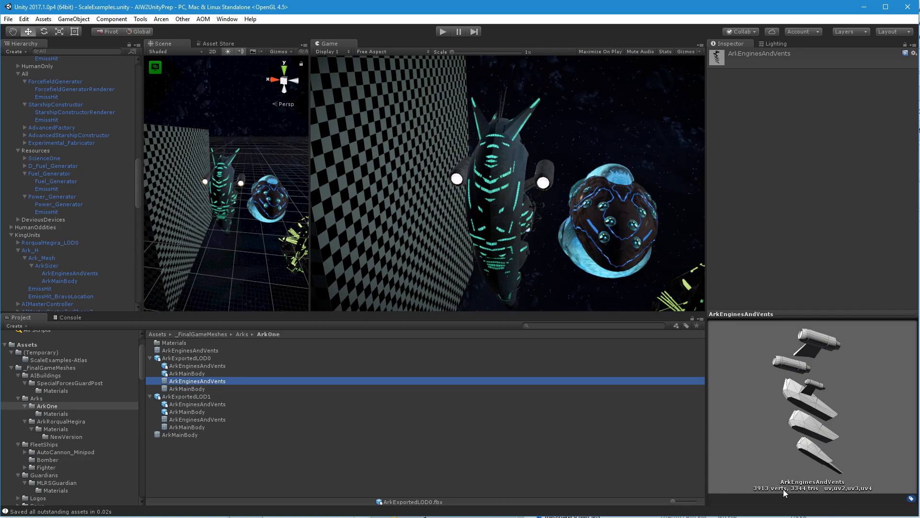
left_click(194, 428)
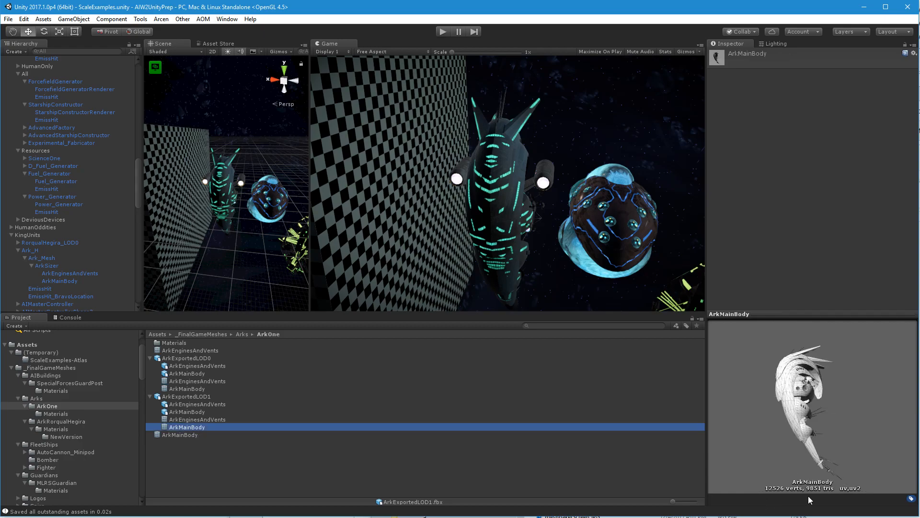
left_click(189, 420)
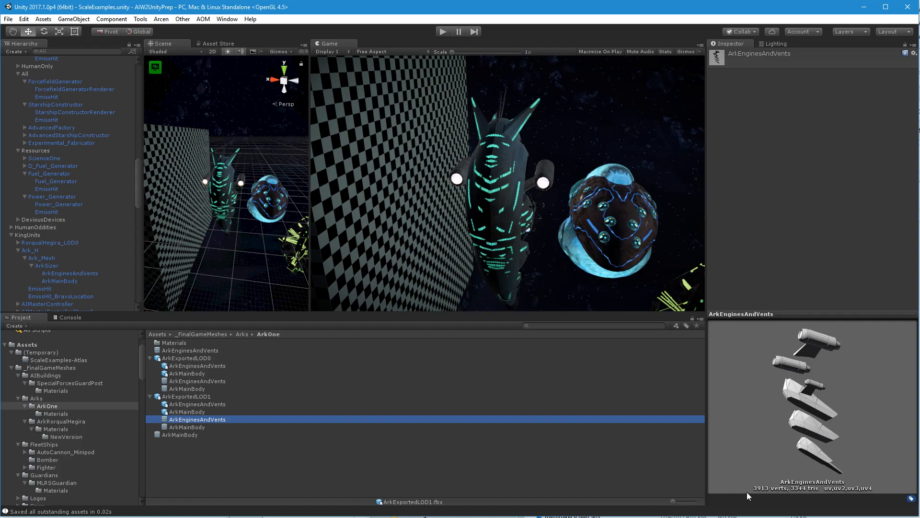
Step: Clear the selection and view the ark from far away, among the surrounding ships and scale cubes
left_click(233, 249)
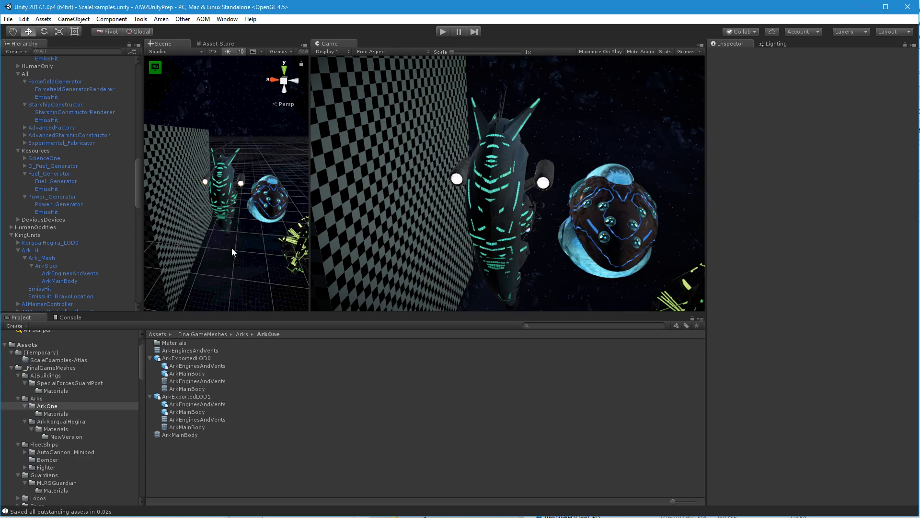
right_click_drag(236, 254, 261, 242)
key("q")
key("s")
key("w")
key("s")
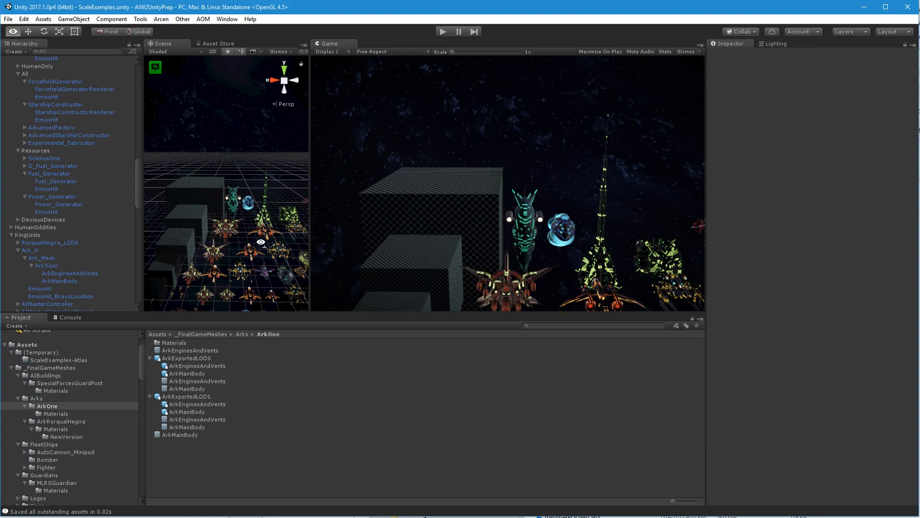
right_click_drag(260, 242, 257, 246)
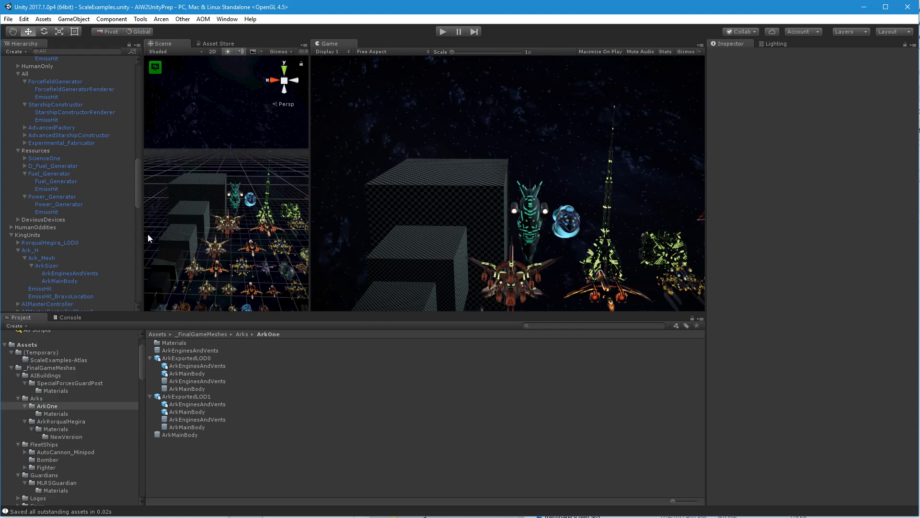
Step: Select Ark_H again and check its camera distance and displayed LOD from farther out
left_click(237, 199)
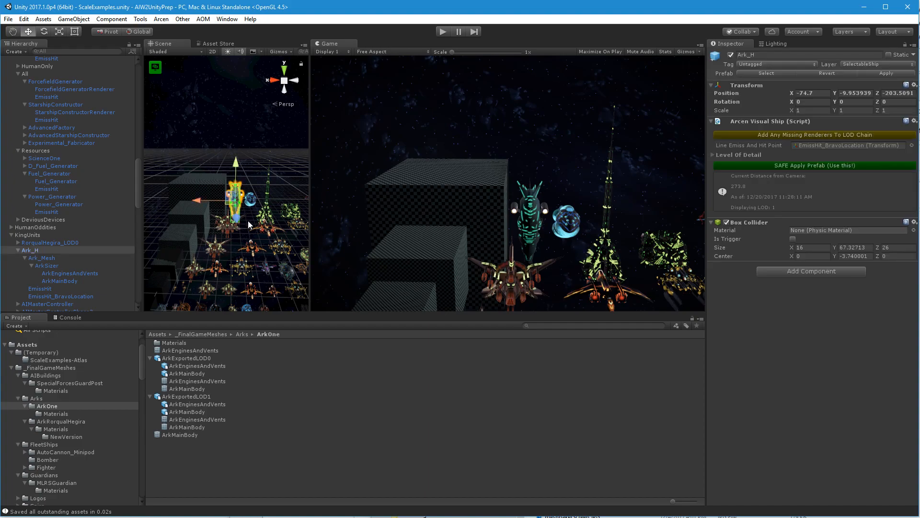
left_click_drag(256, 226, 255, 222, "alt")
scroll(256, 223, "down", 5, "alt")
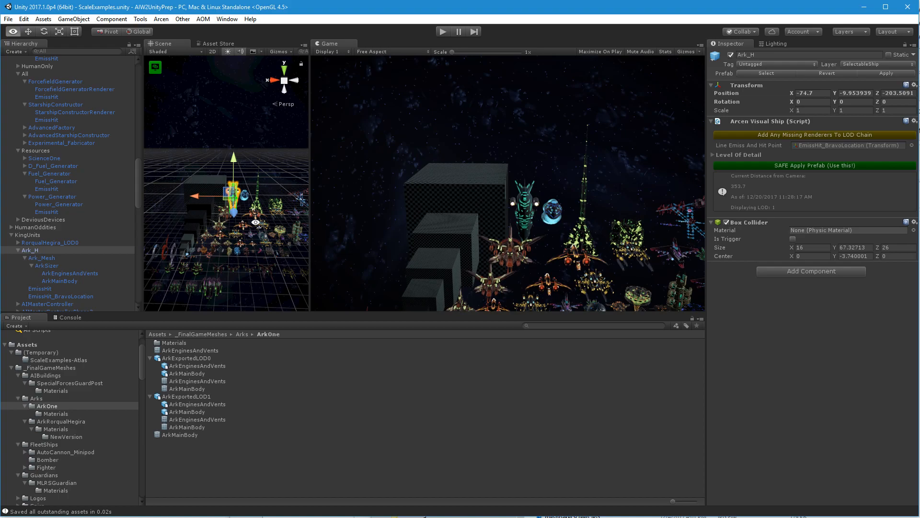
scroll(256, 222, "down", 1, "alt")
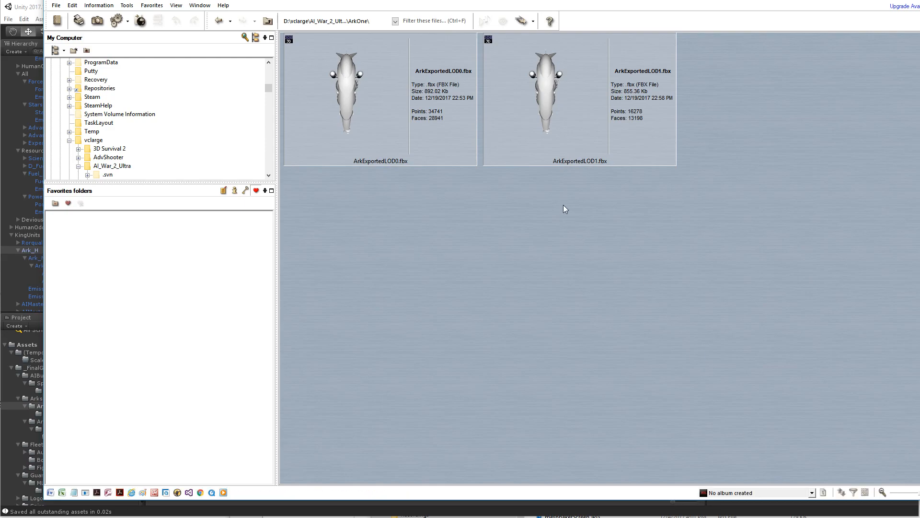
Step: Open ArkExportedLOD1.fbx from the 3D file browser, inspect the model from the side and check its folder path
left_click(553, 118)
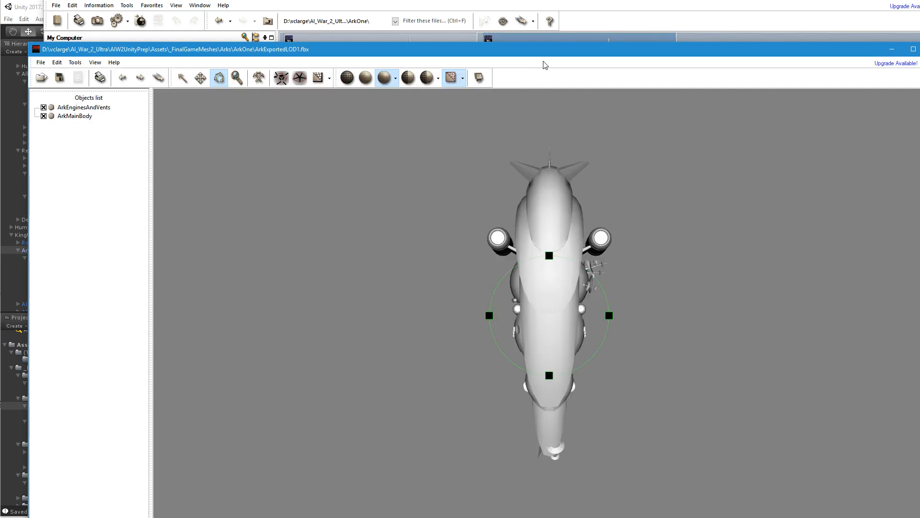
left_click_drag(546, 49, 533, 14)
left_click_drag(522, 267, 565, 264)
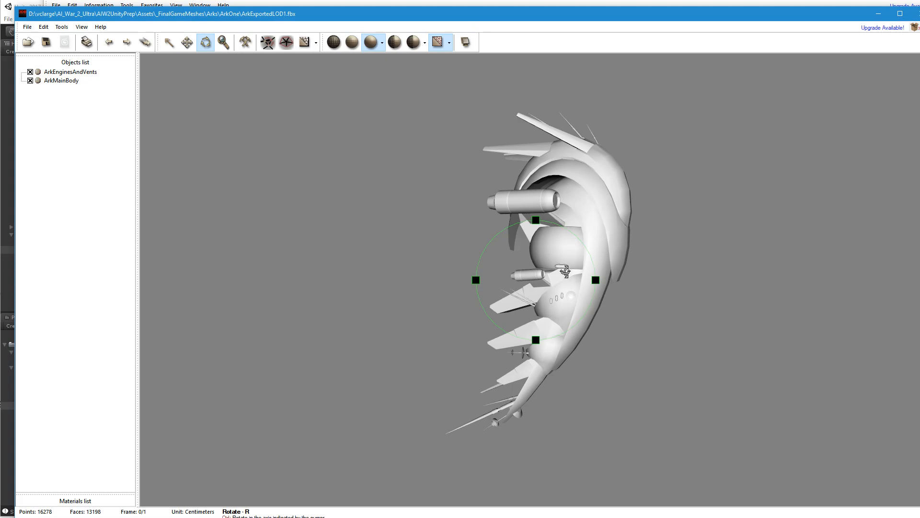
left_click_drag(427, 15, 426, 248)
left_click(317, 22)
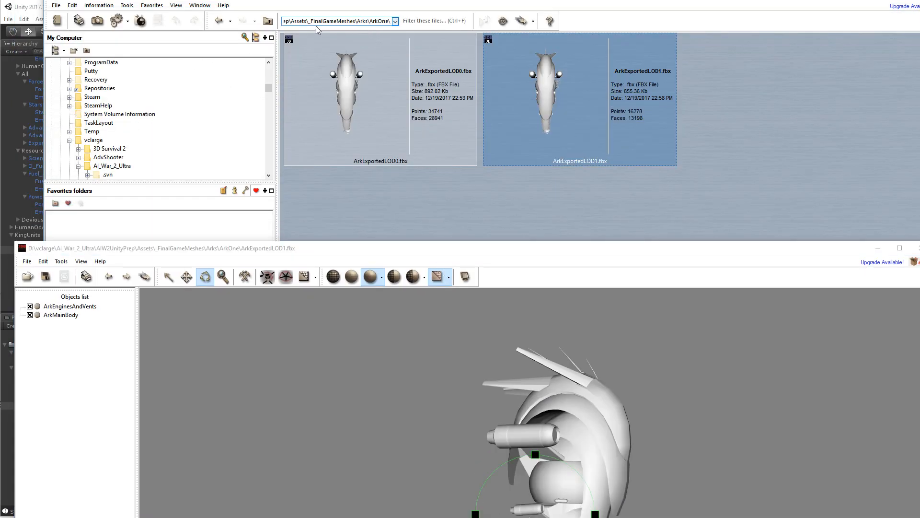
left_click_drag(492, 252, 524, 72)
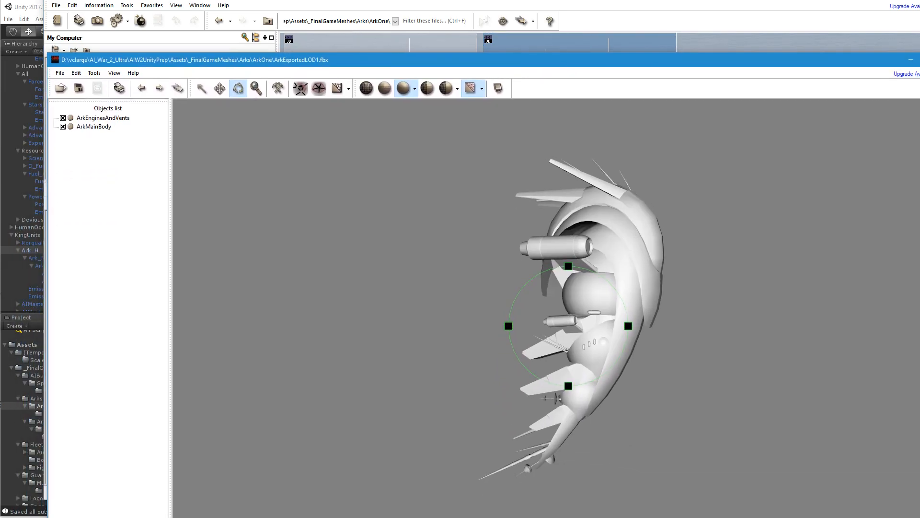
Step: Start a Polygon Cruncher optimization of ArkExportedLOD1.fbx and set the normals threshold angle to 30.0, checking the model from several sides
left_click_drag(805, 66, 766, 12)
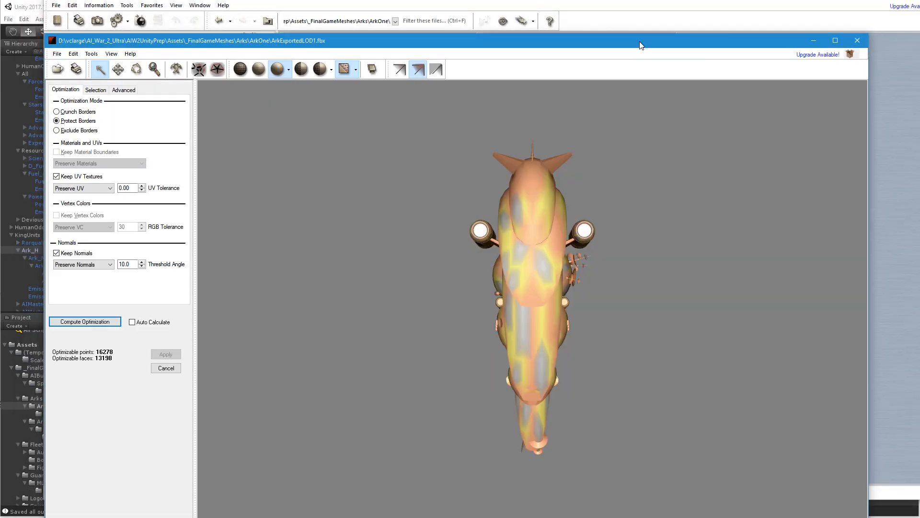
left_click_drag(640, 46, 667, 9)
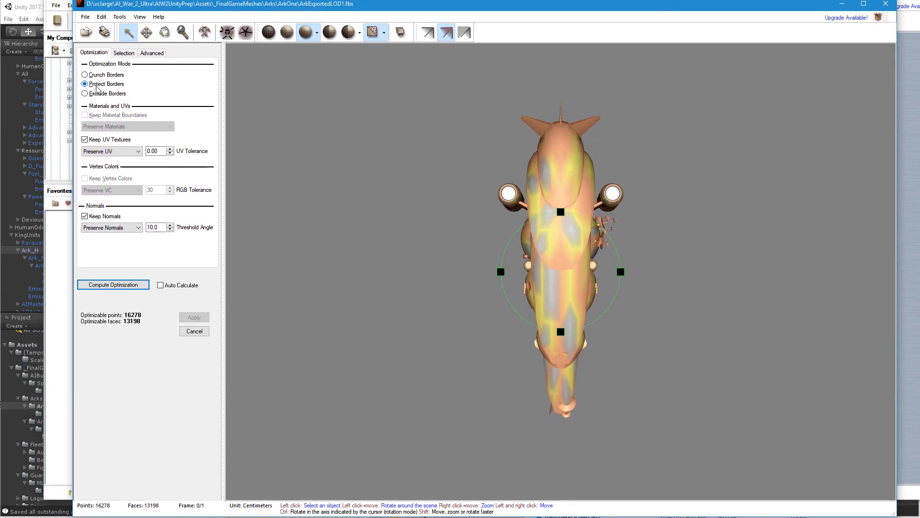
left_click_drag(548, 265, 595, 266)
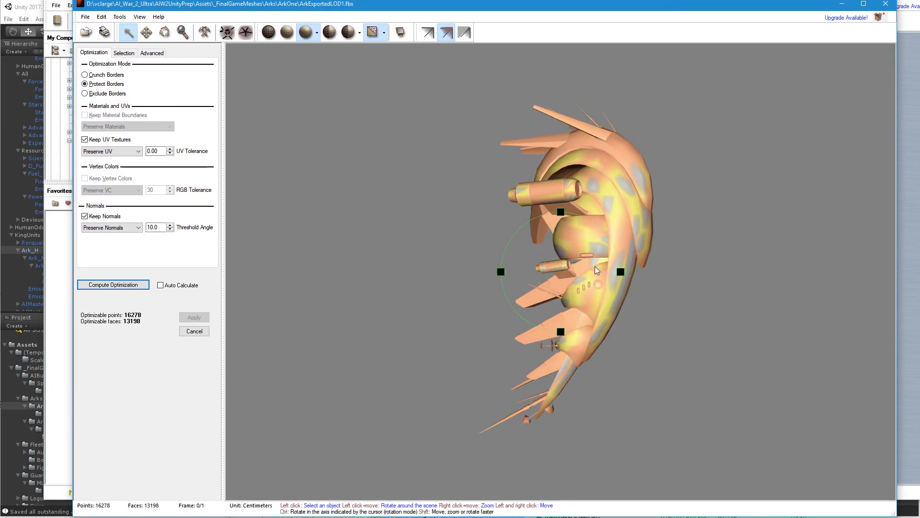
left_click_drag(562, 260, 497, 260)
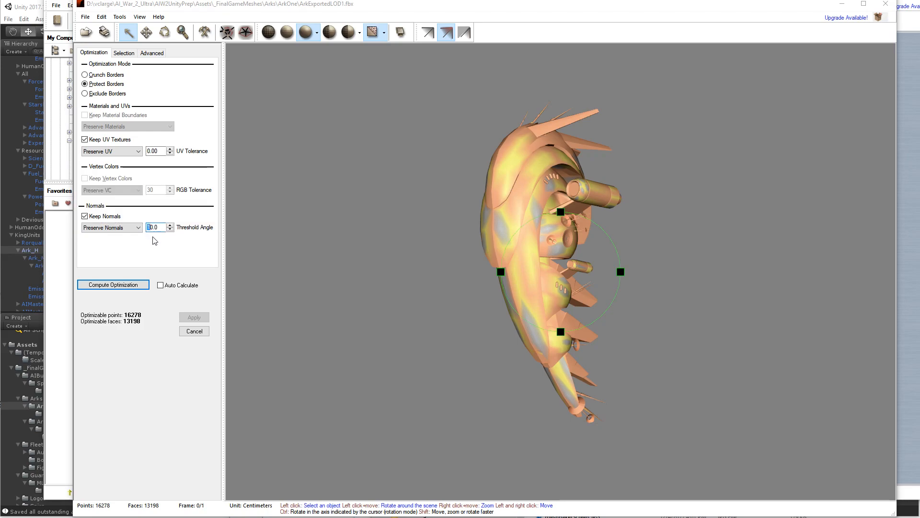
type("3")
left_click_drag(530, 274, 574, 132)
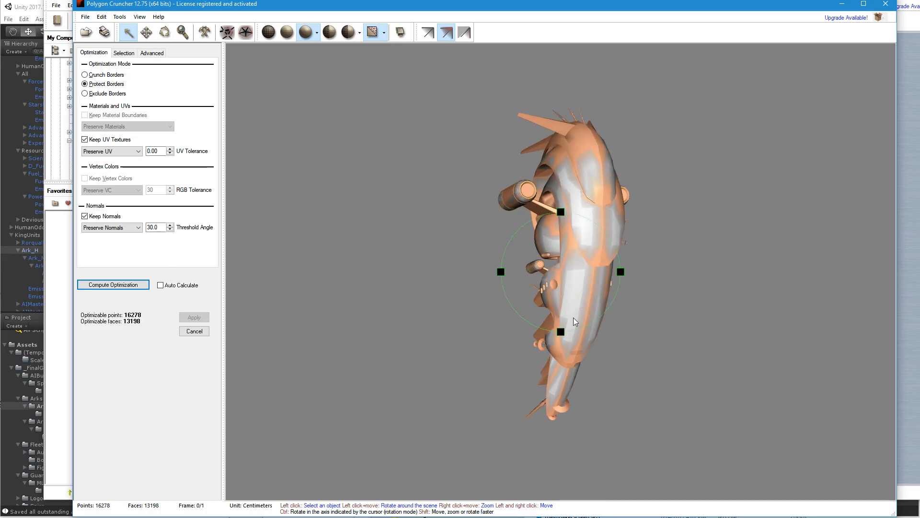
left_click_drag(573, 257, 610, 254)
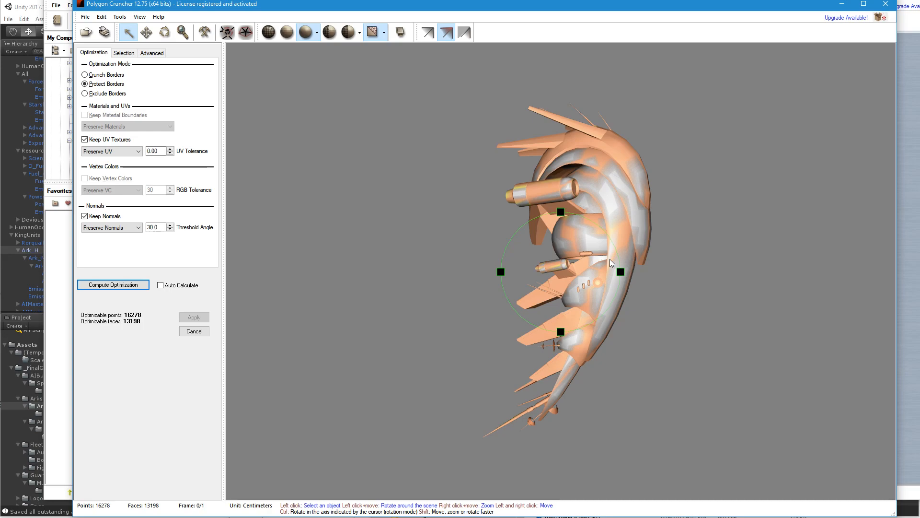
Step: Compute the optimization, reduce the ark mesh by about 41 percent and inspect the result from the other side
left_click(113, 285)
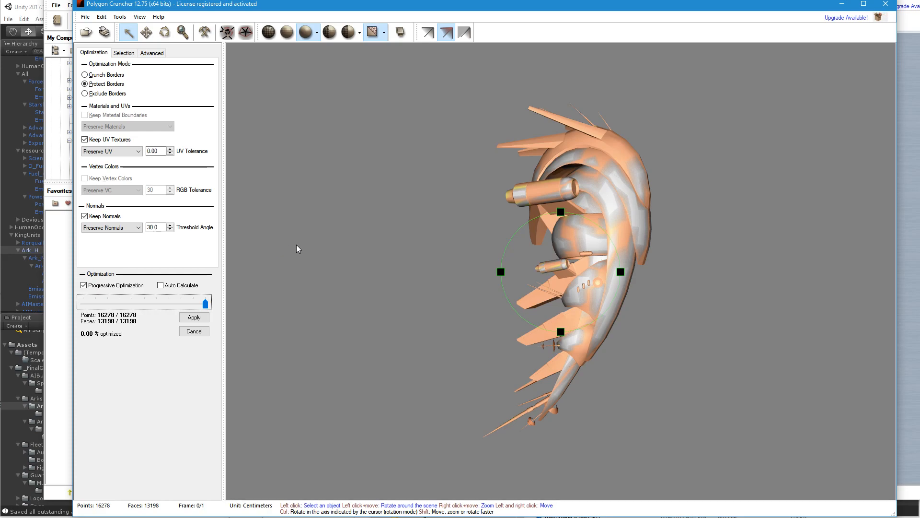
left_click_drag(207, 305, 140, 306)
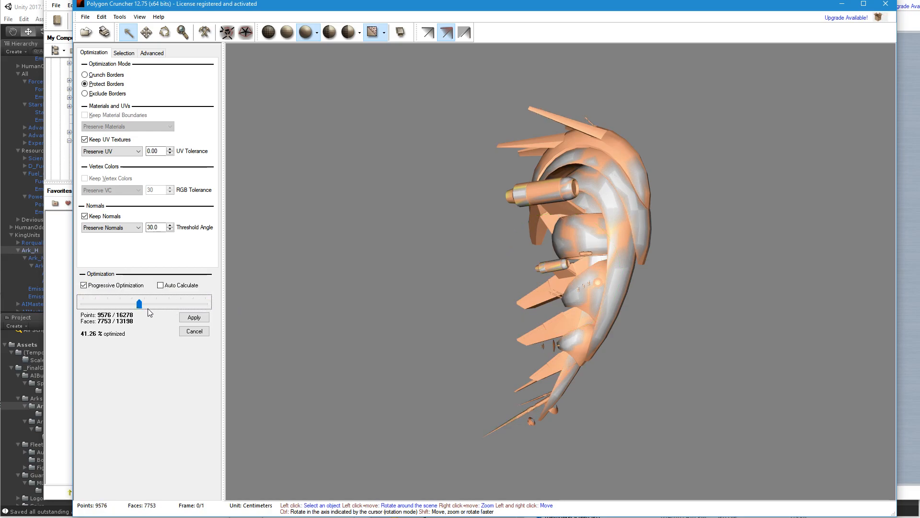
left_click_drag(598, 298, 516, 258)
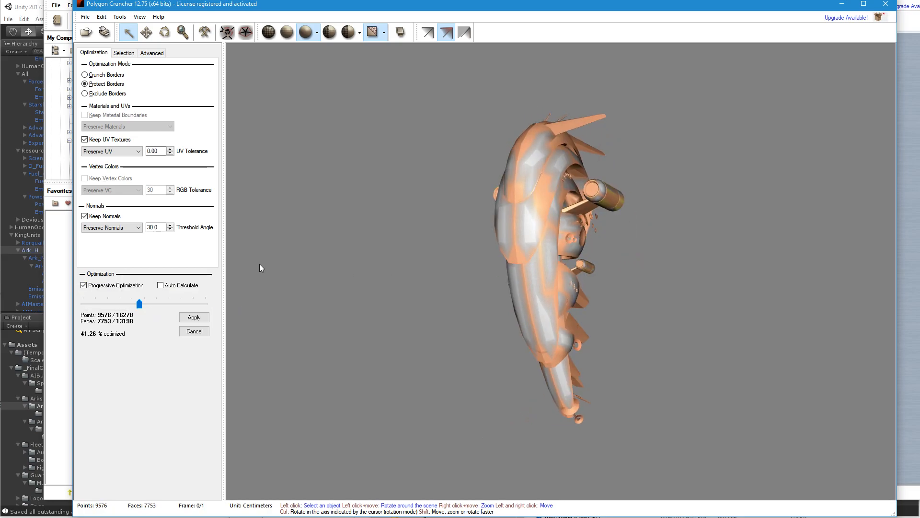
Step: Compare the unreduced ark mesh with stronger reductions, bringing the optimization to about 60 percent
left_click_drag(140, 304, 261, 303)
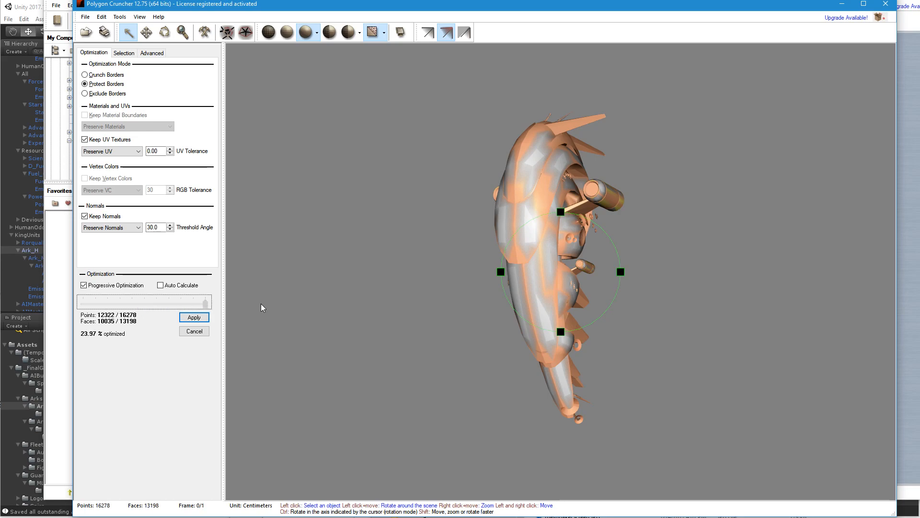
left_click_drag(205, 305, 135, 304)
left_click_drag(531, 257, 569, 327)
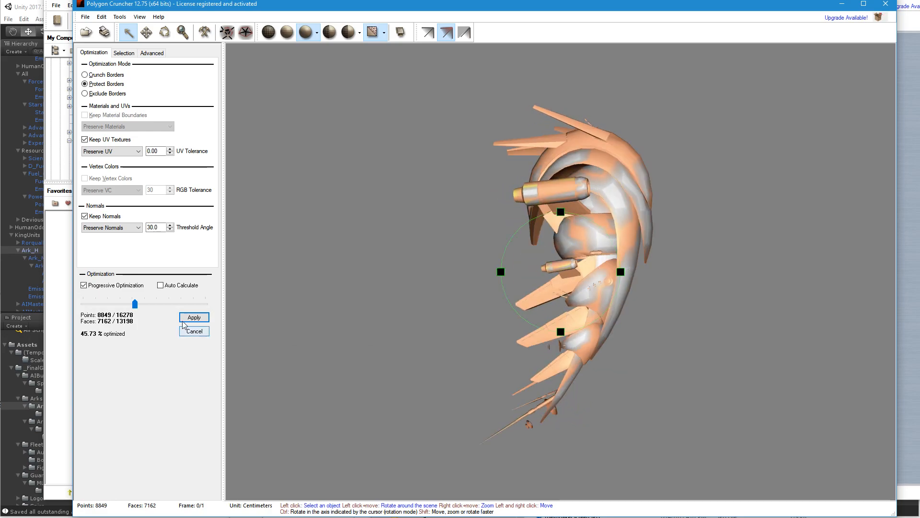
left_click_drag(134, 305, 121, 307)
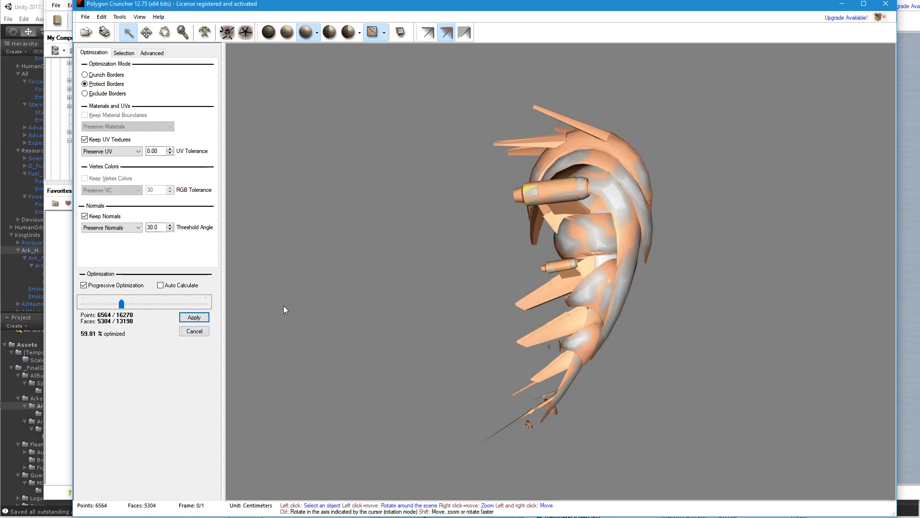
Step: Compare the ark mesh unreduced and at about 37 and 53 percent optimization, viewing it from both sides and behind
left_click_drag(570, 268, 515, 271)
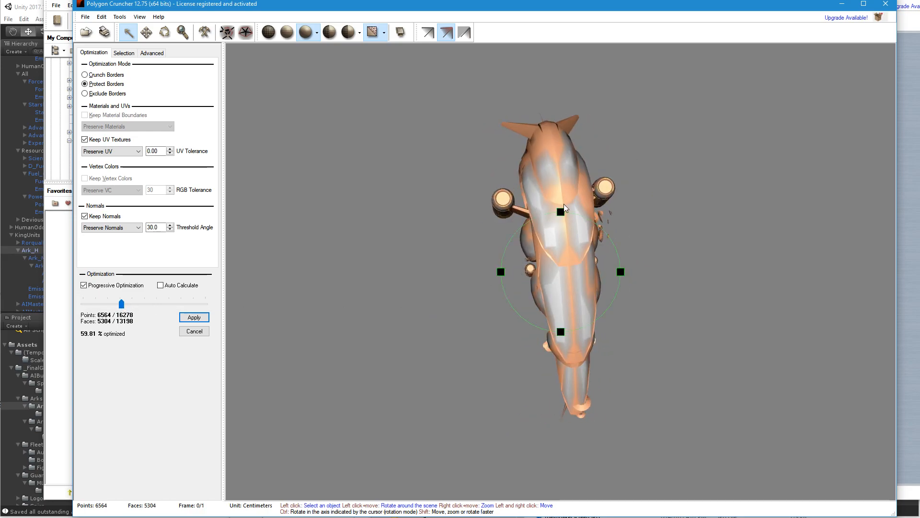
left_click_drag(583, 273, 546, 300)
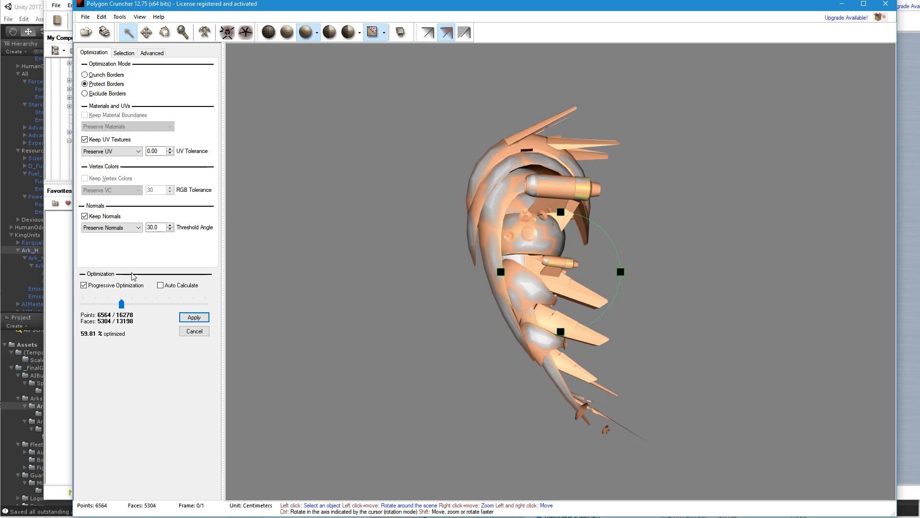
left_click_drag(123, 304, 298, 304)
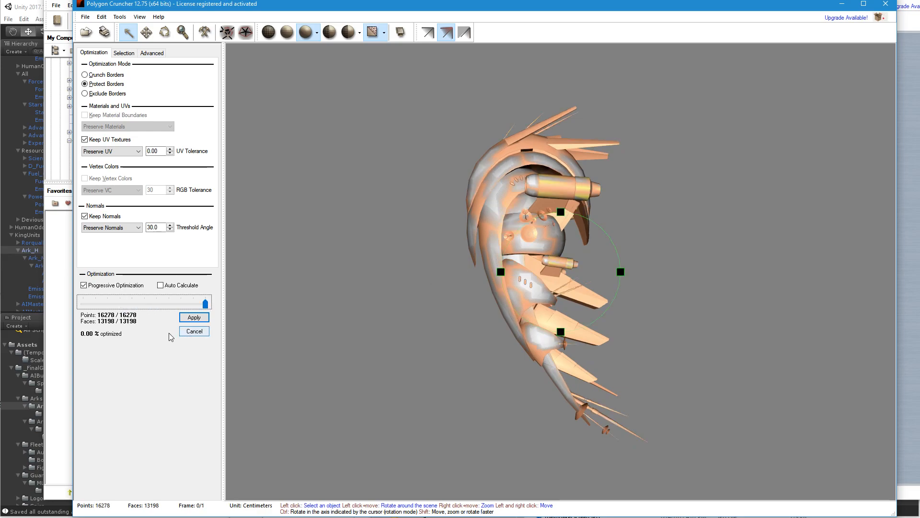
left_click_drag(206, 304, 144, 304)
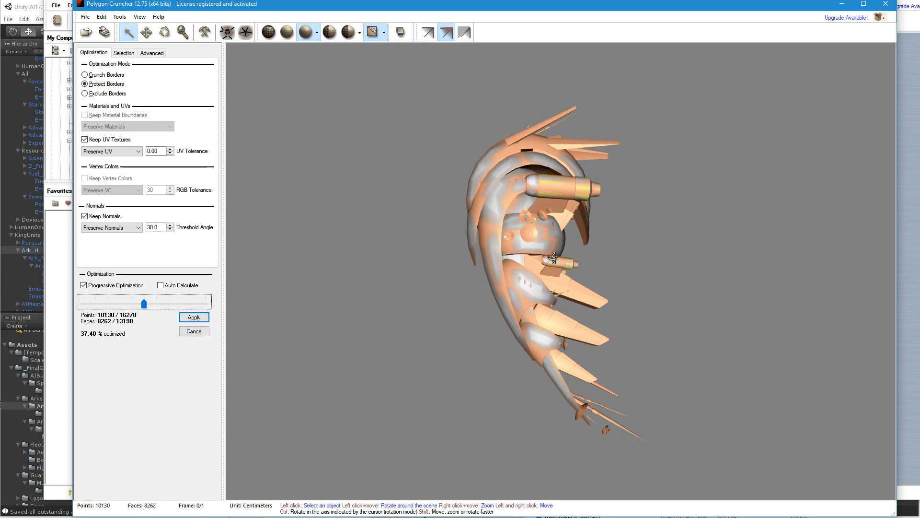
left_click_drag(532, 288, 554, 277)
left_click_drag(144, 304, 127, 304)
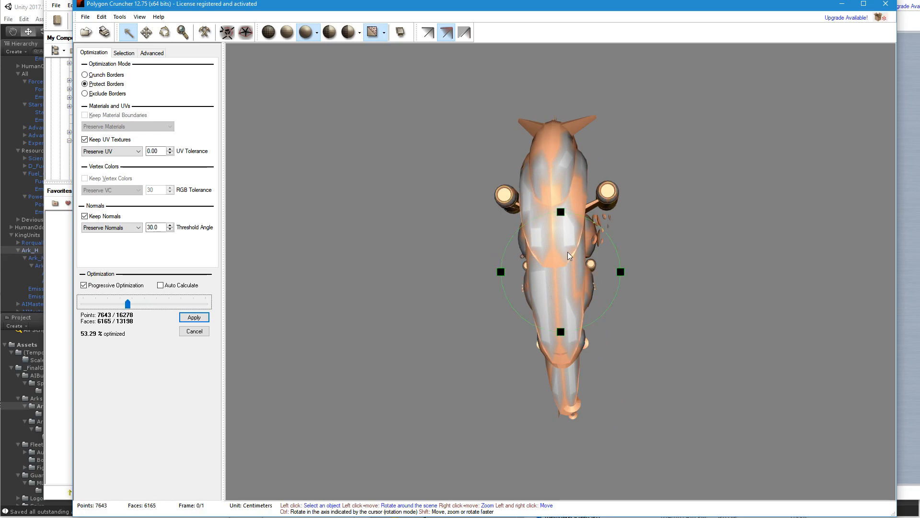
Step: Set the ark mesh optimization to about 57 percent, apply it and inspect the reduced model from the side
mouse_move(589, 264)
left_mouse_down()
mouse_move(577, 266)
mouse_move(601, 264)
left_mouse_up()
left_click_drag(128, 308, 124, 307)
left_click(550, 268)
left_click_drag(550, 267, 543, 266)
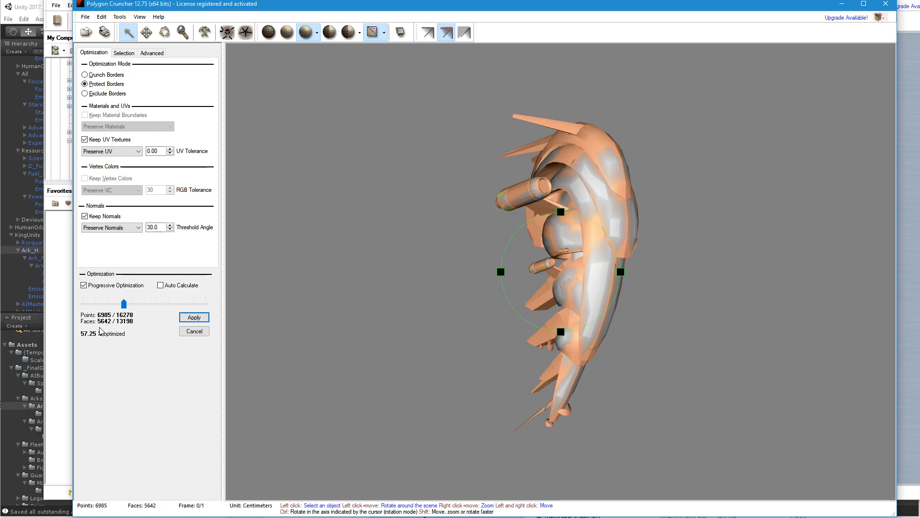
left_click(194, 317)
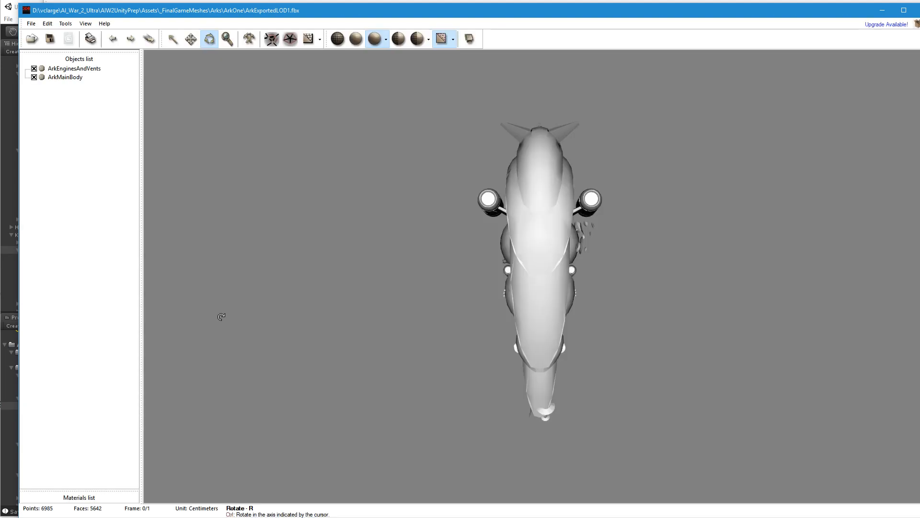
left_click_drag(551, 261, 602, 258)
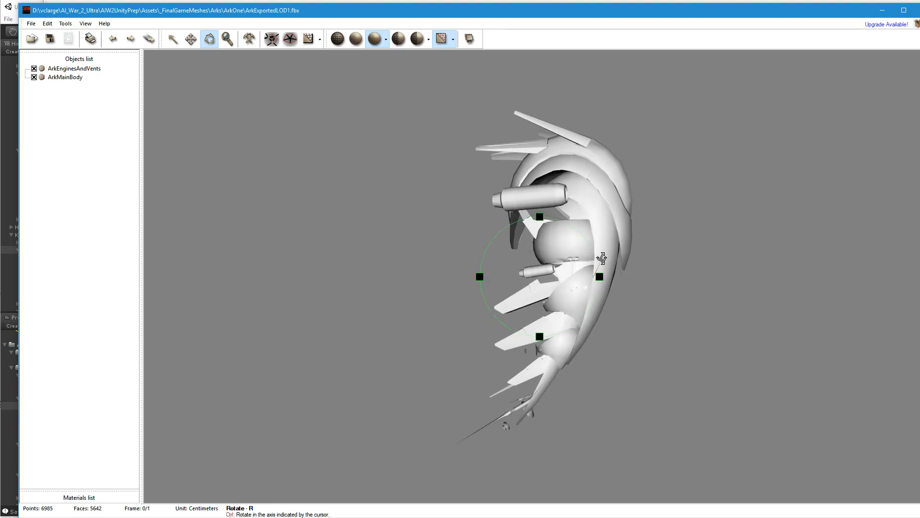
Step: Save the reduced mesh as ArkExportedLOD2.fbx in the ArkOne folder with the default FBX saving settings
left_click(30, 23)
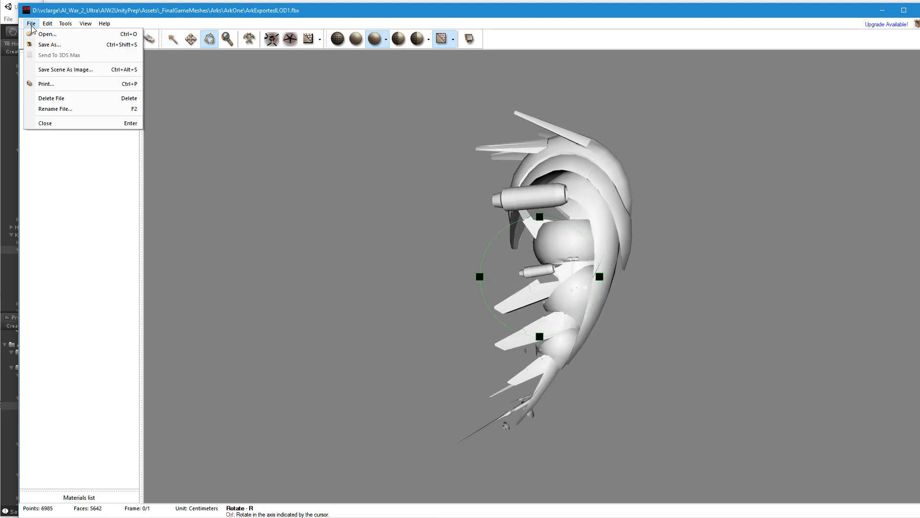
left_click(48, 47)
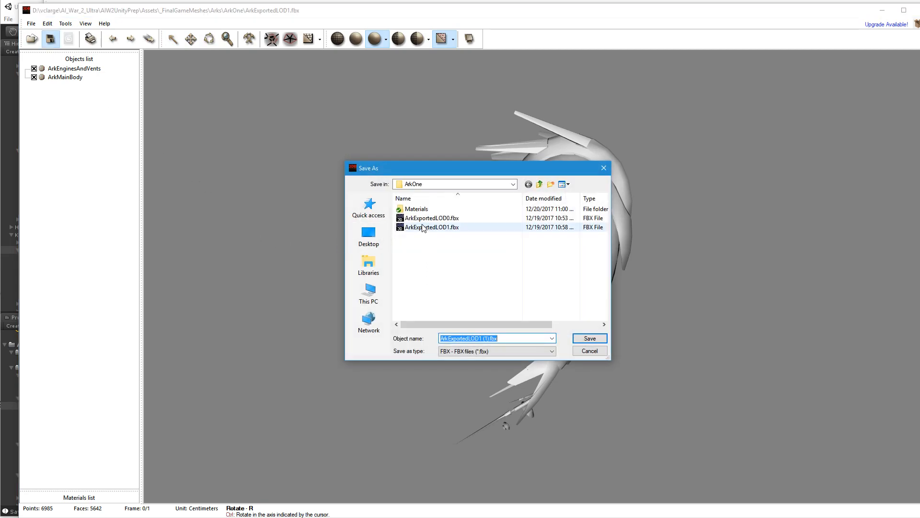
left_click(440, 187)
left_click(441, 186)
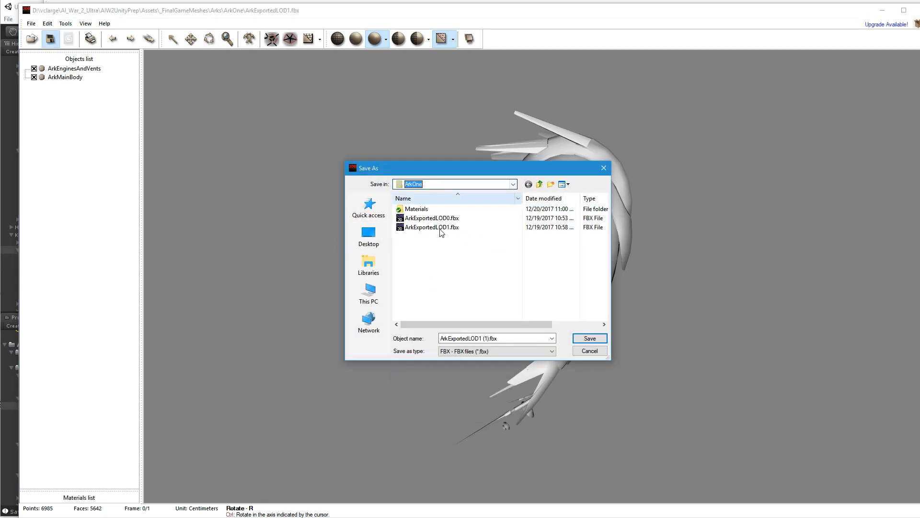
left_click(439, 228)
left_click(482, 340)
left_click(480, 339)
type("2")
left_click(590, 338)
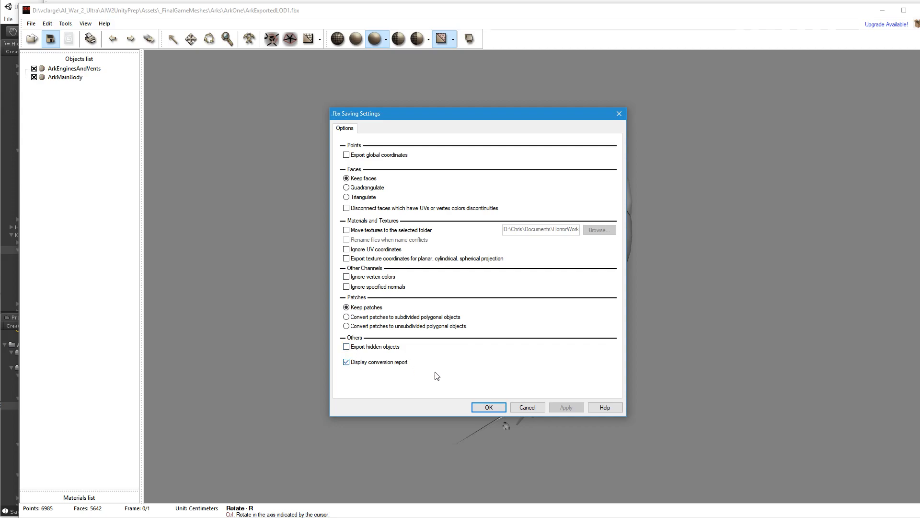
left_click(483, 408)
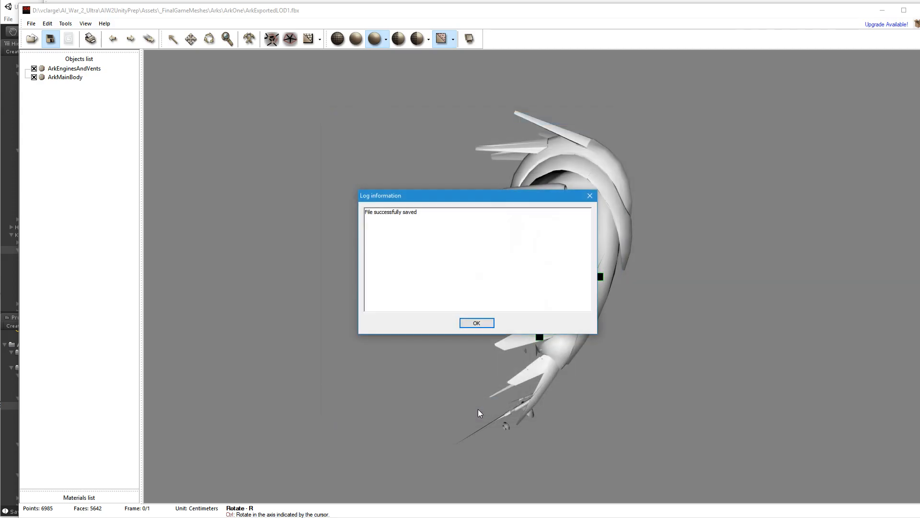
left_click(476, 328)
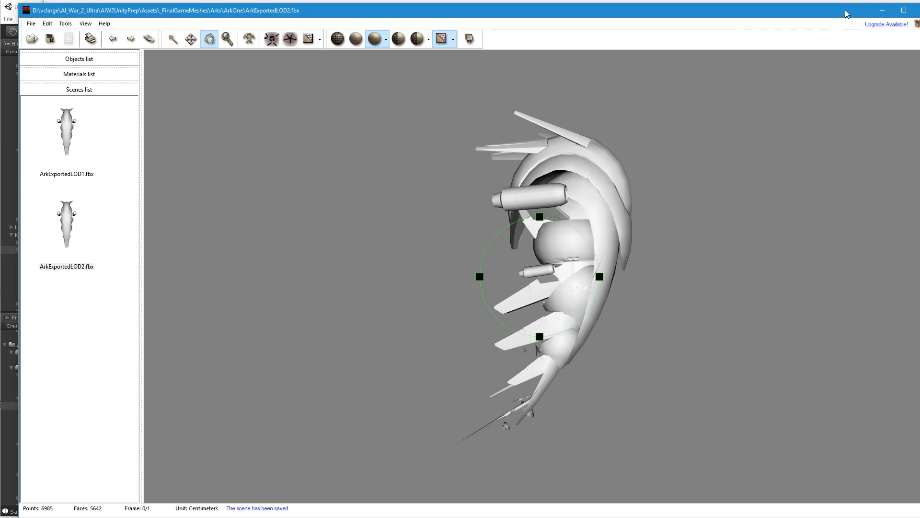
Step: Leave the mesh viewer for Unity, clear the console and show the project assets in the ArkOne folder
left_click_drag(846, 13, 773, 41)
left_click(854, 41)
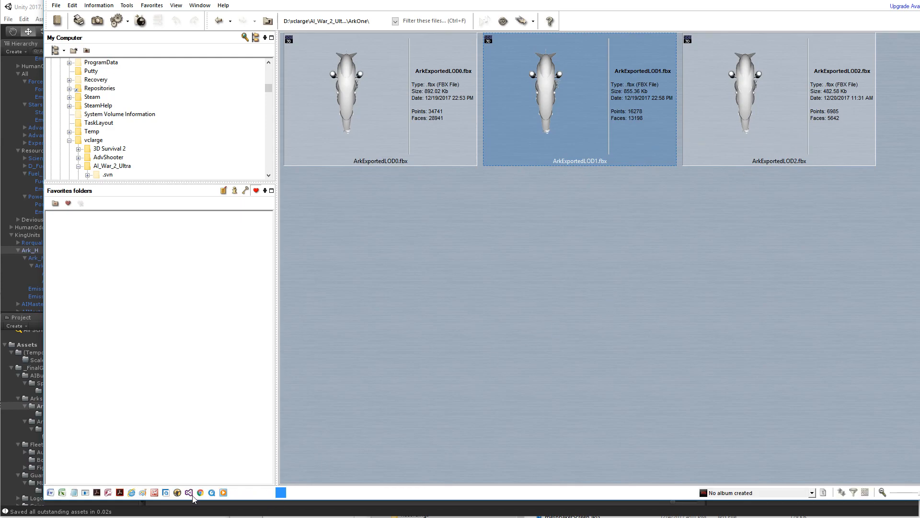
left_click(297, 507)
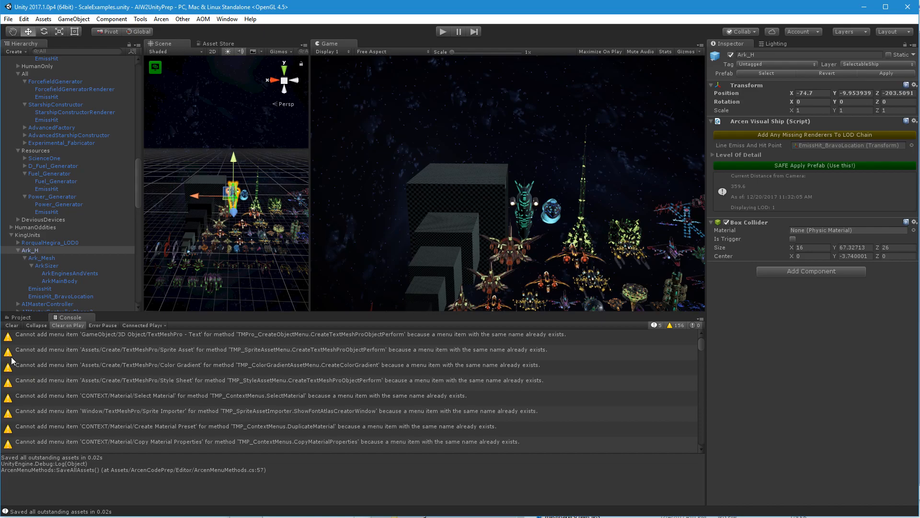
left_click(9, 325)
left_click(21, 317)
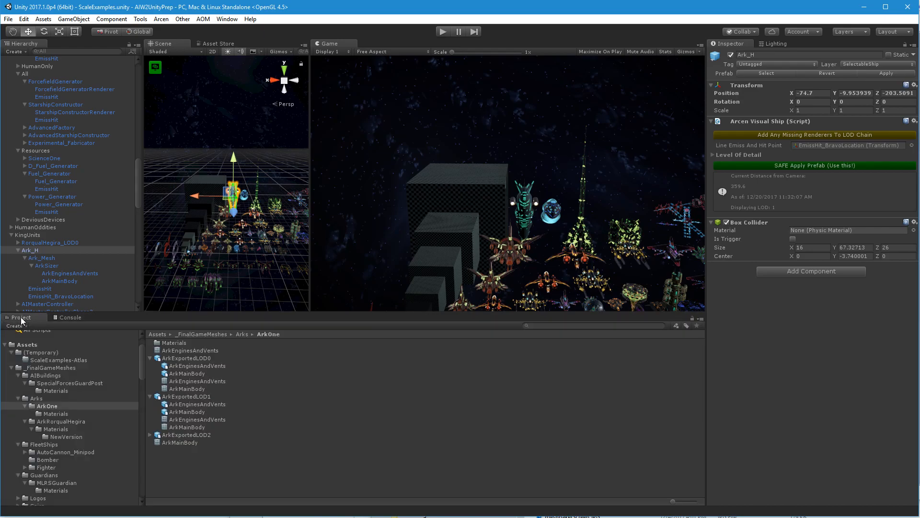
Step: Set the import scale factor of ArkExportedLOD2 to 100, apply it and expand the asset to list its meshes
left_click(158, 437)
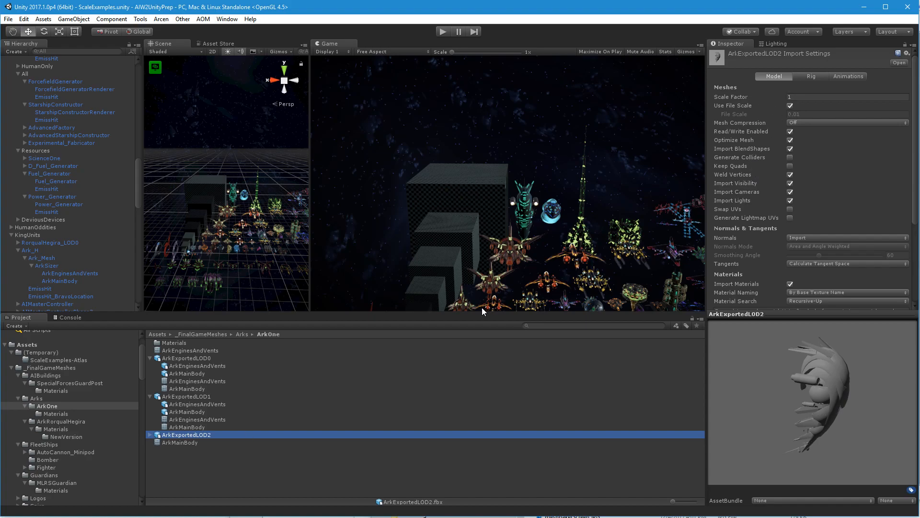
left_click(843, 97)
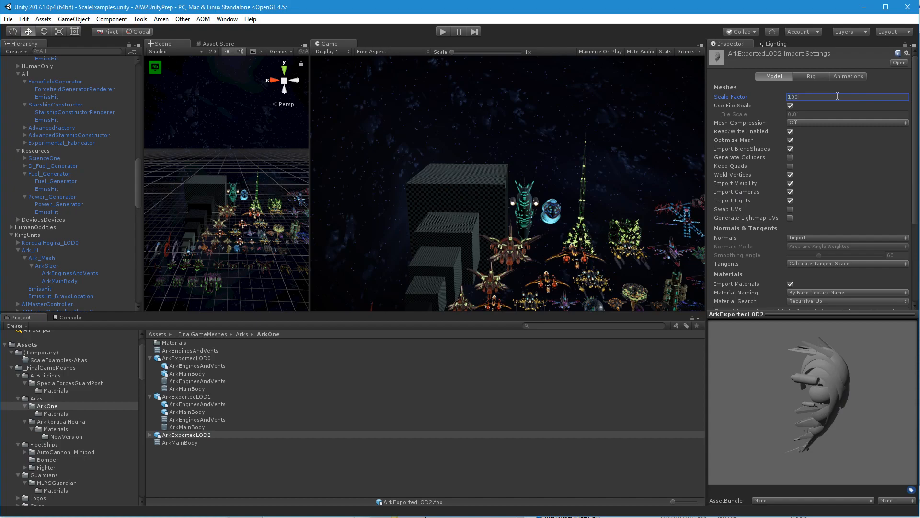
scroll(815, 144, "down", 3)
left_click(898, 261)
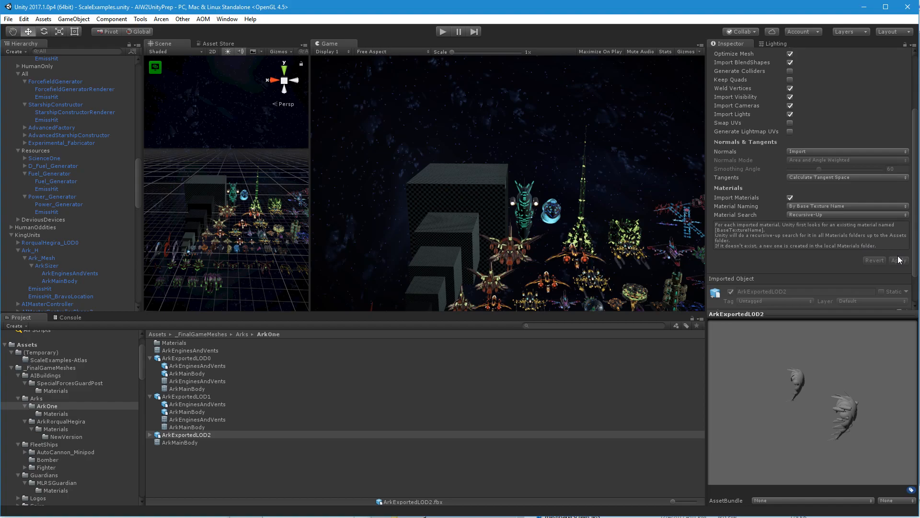
left_click(150, 435)
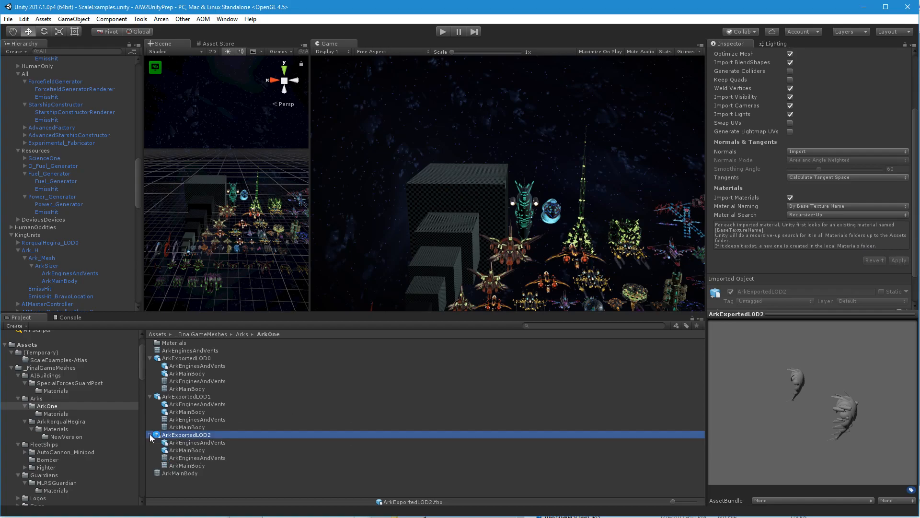
left_click(204, 492)
left_click(180, 436)
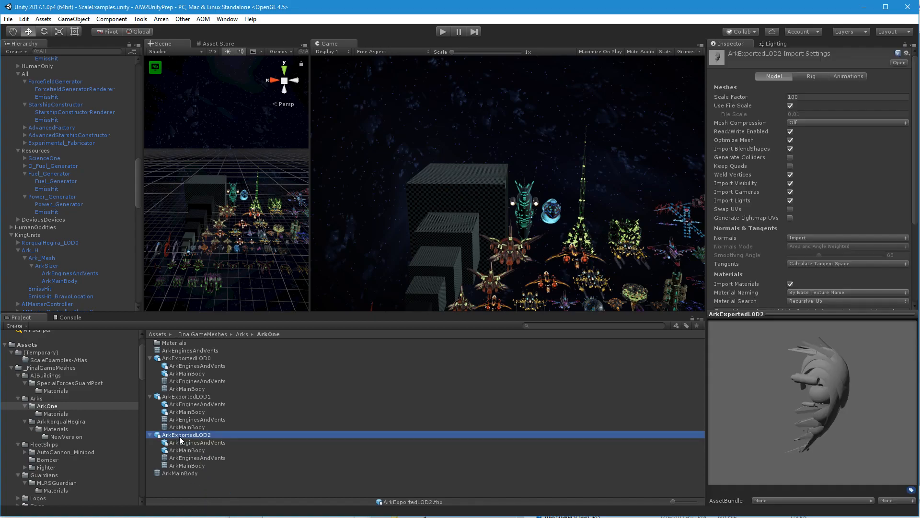
Step: Select the Ark_H object in the scene and expand the Level of Detail settings of its Arcen Visual Ship script
scroll(108, 151, "up", 3)
left_click(234, 194)
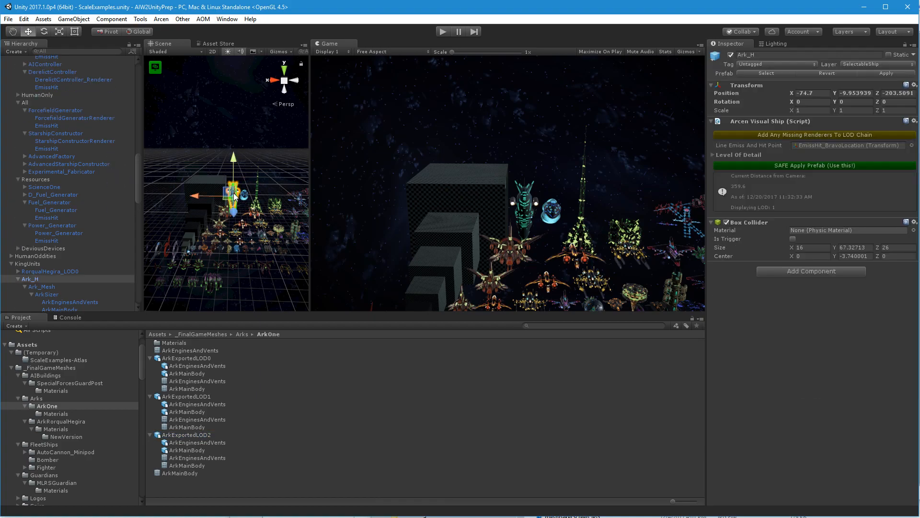
scroll(50, 278, "down", 3)
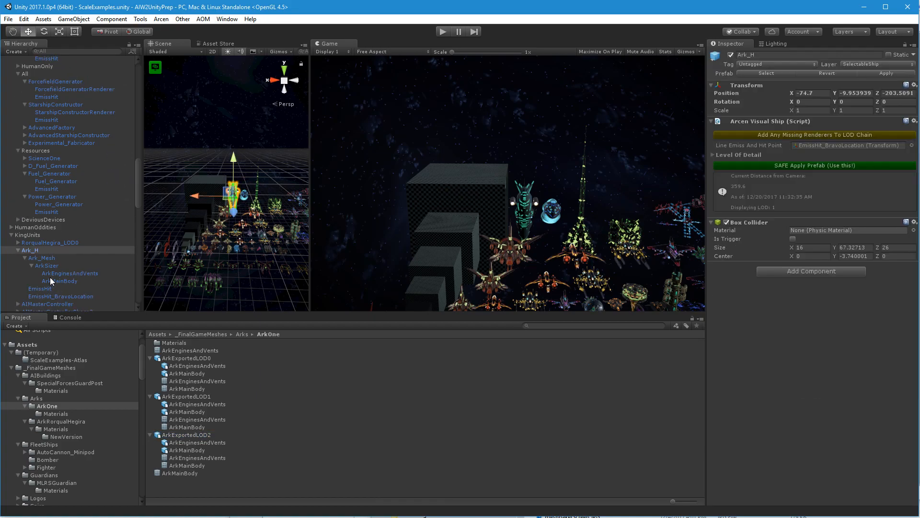
left_click(43, 259)
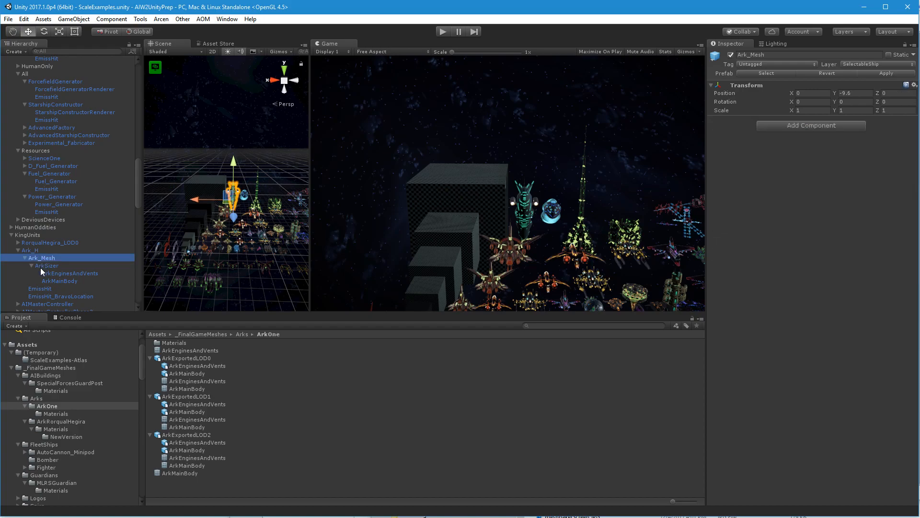
left_click(39, 250)
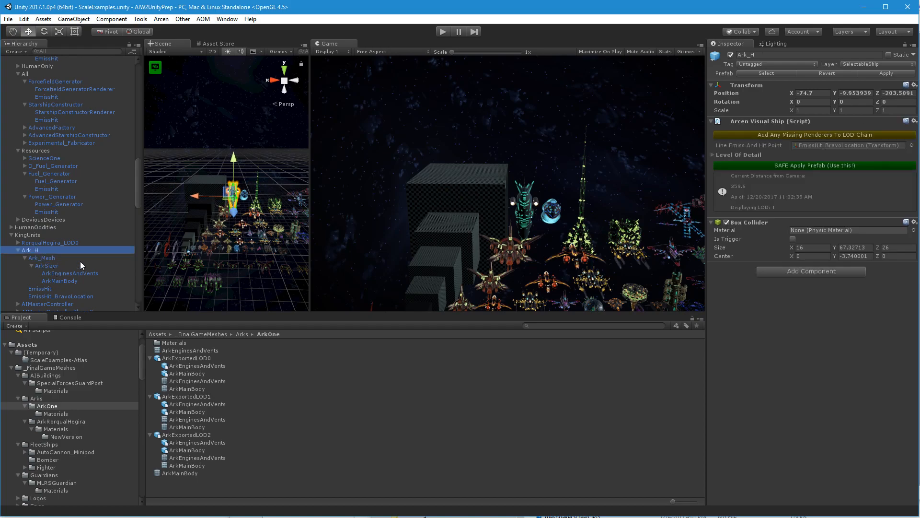
left_click(712, 155)
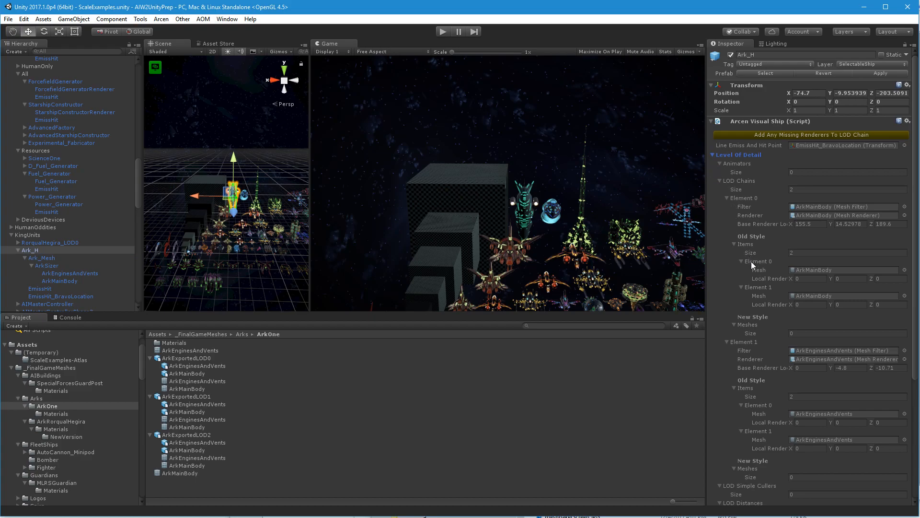
Step: Increase the ArkMainBody LOD chain to 3 items and assign the ArkMainBody mesh from ArkExportedLOD2 to Element 2
left_click(809, 255)
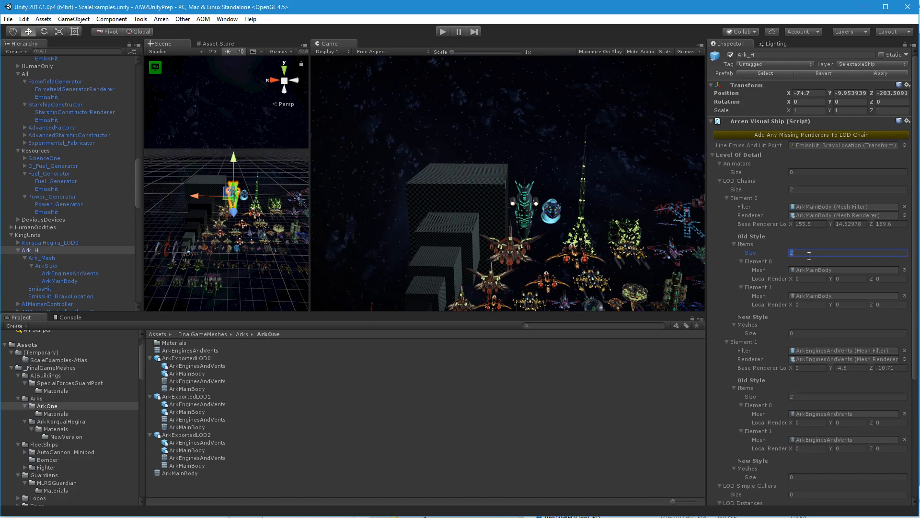
key("Return")
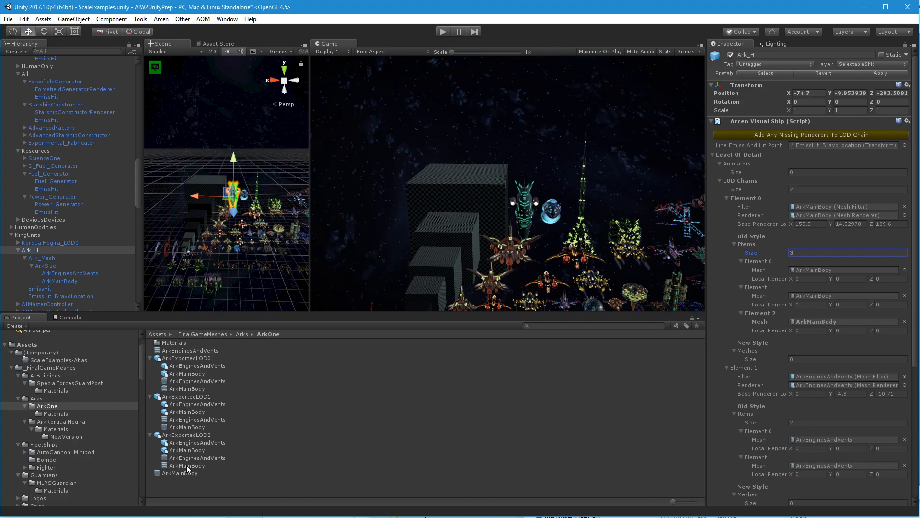
left_click_drag(187, 465, 815, 320)
Step: Increase the ArkEnginesAndVents LOD chain to 3 items and assign the ArkEnginesAndVents mesh from ArkExportedLOD2 to Element 2
scroll(790, 362, "down", 3)
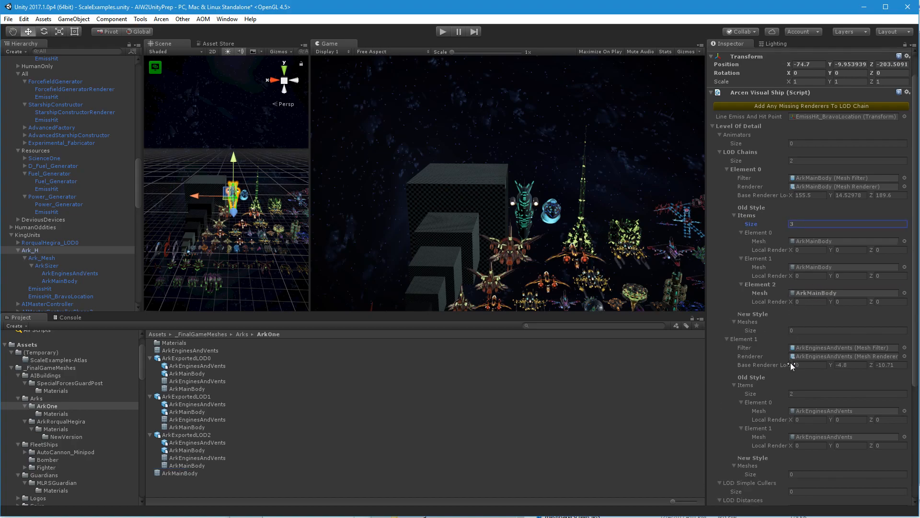
left_click(804, 366)
key("Return")
left_click_drag(201, 459, 844, 431)
Step: Increase the LOD Distances to 3 entries and set the Element 1 distance to 500
scroll(845, 431, "down", 4)
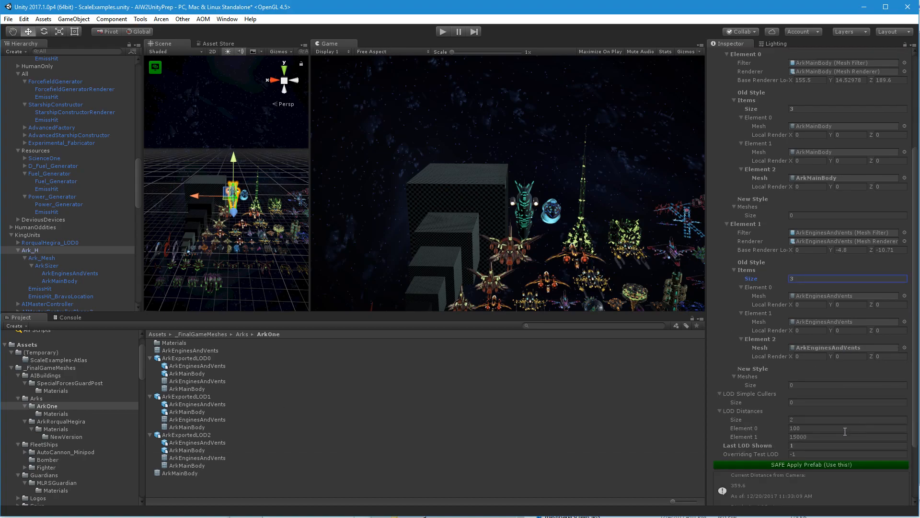
left_click(796, 420)
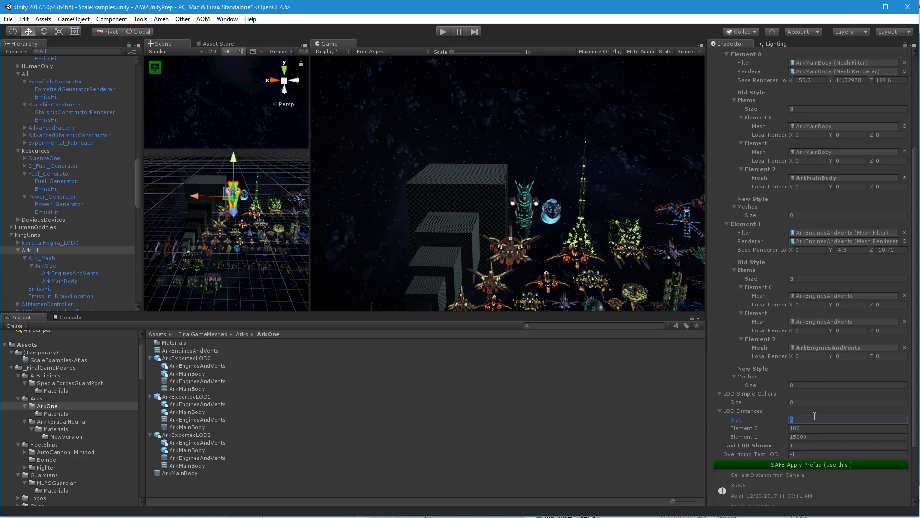
type("3")
key("Return")
left_click(830, 435)
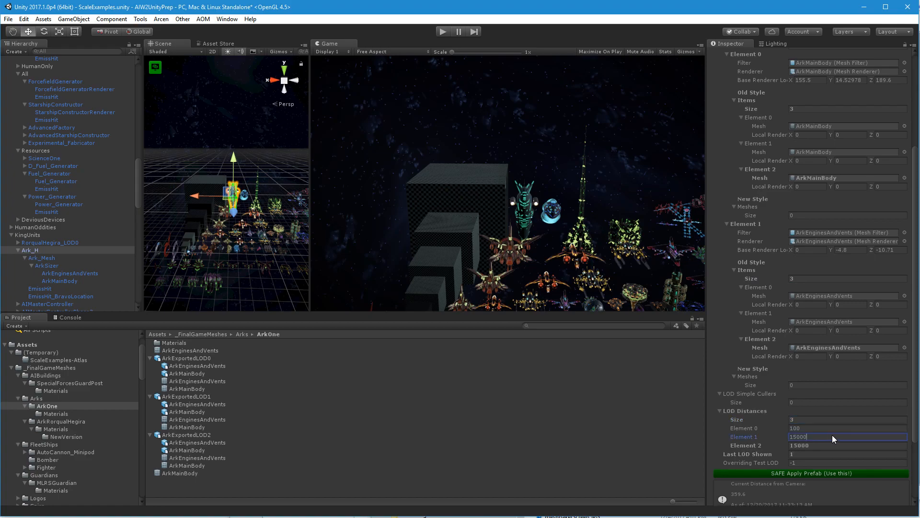
type("500")
Step: Review the Ark_H level-of-detail settings and apply the changes to its prefab
scroll(739, 405, "up", 5)
scroll(792, 298, "down", 8)
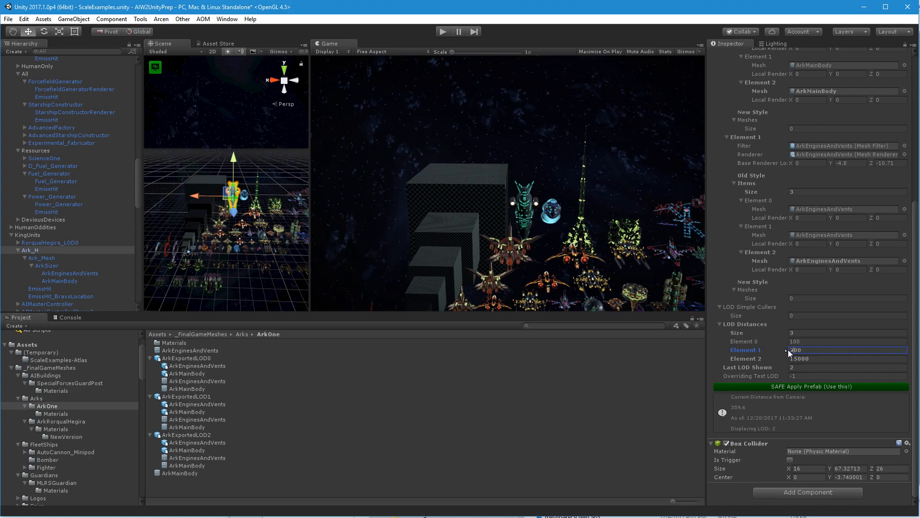
scroll(769, 358, "up", 10)
left_click(901, 73)
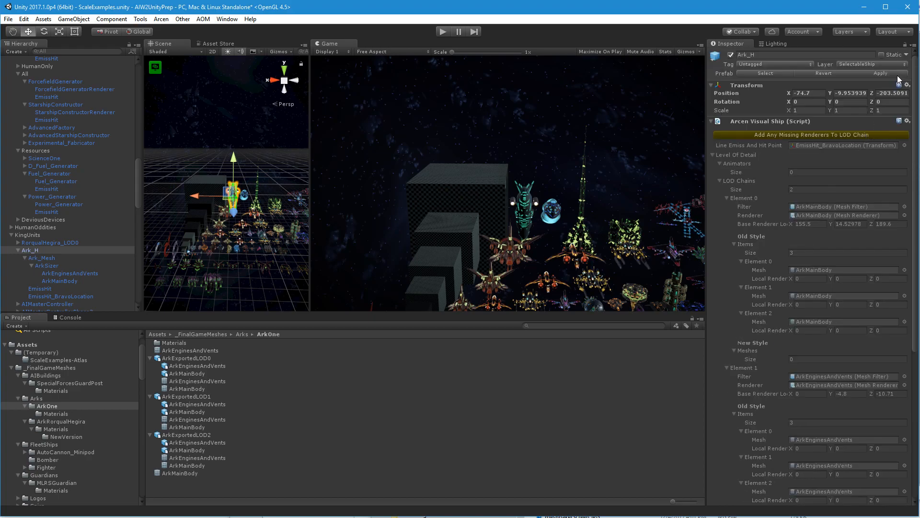
Step: Collapse the Level of Detail settings and examine which LOD Ark_H displays at different camera distances
right_click_drag(243, 226, 249, 232)
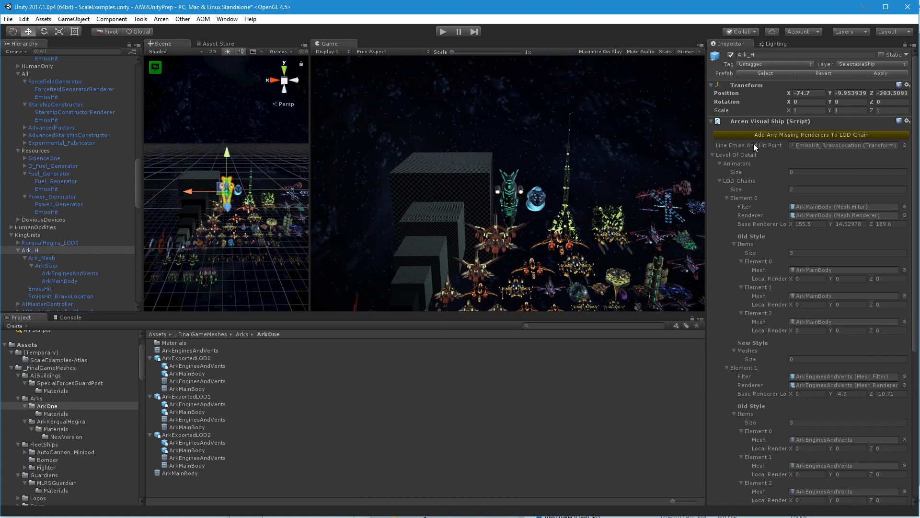
left_click(715, 155)
mouse_move(215, 270)
right_mouse_down()
mouse_move(231, 259)
mouse_move(218, 254)
right_mouse_up()
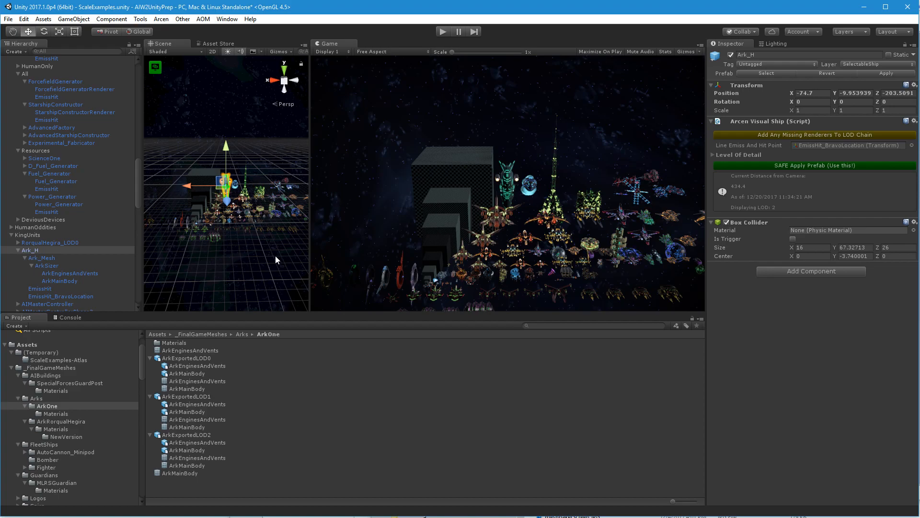
left_click_drag(274, 259, 295, 251, "alt")
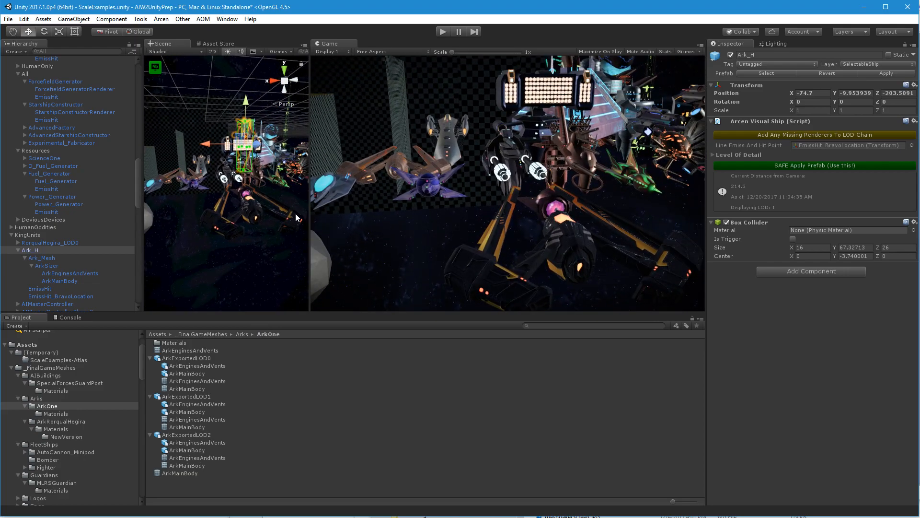
Step: Select the Bomber ship in the scene, locate its mesh asset, and inspect the mesh's vertex and triangle counts
left_click(295, 217)
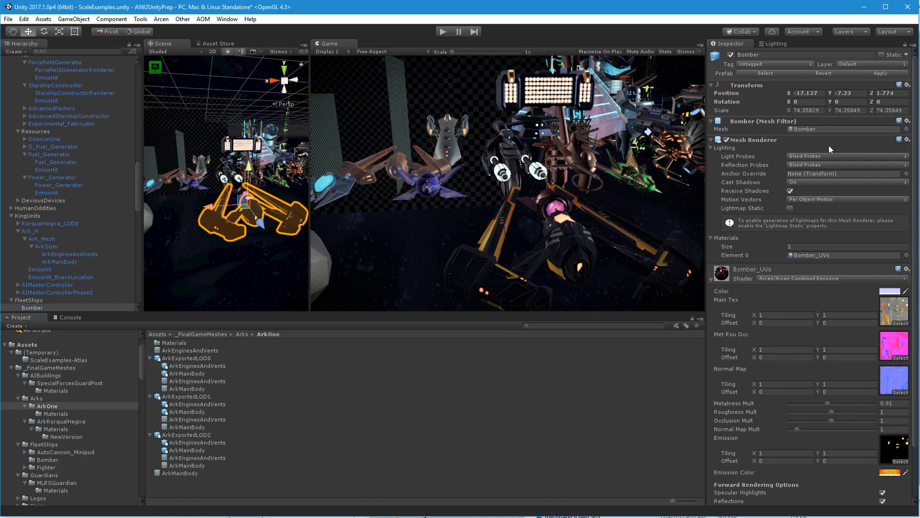
left_click(819, 126)
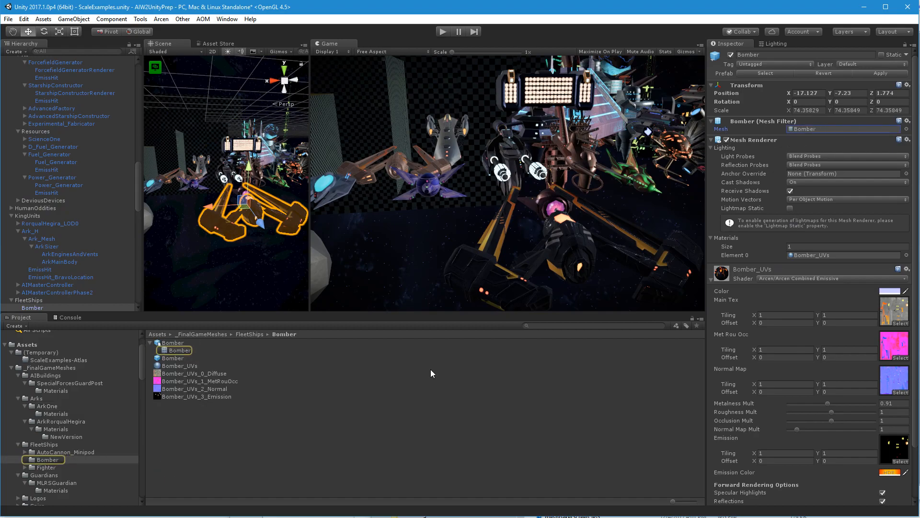
left_click(186, 350)
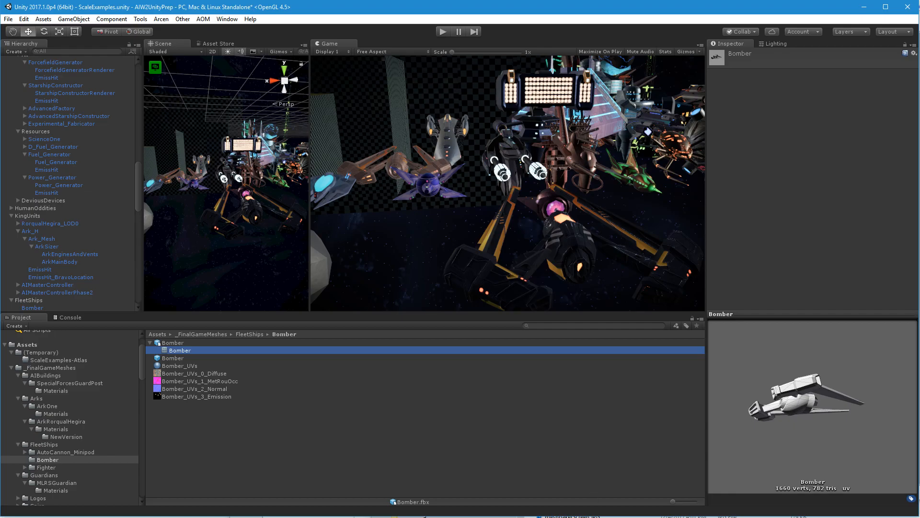
Step: Switch to the 3D file browser and open Bomber.fbx from the FleetShips/Bomber folder for inspection
key("alt+Tab")
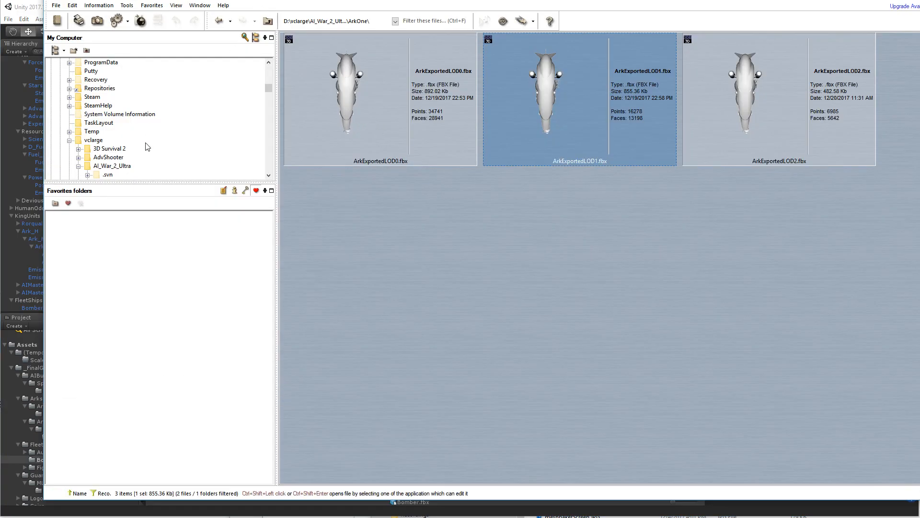
scroll(164, 146, "down", 10)
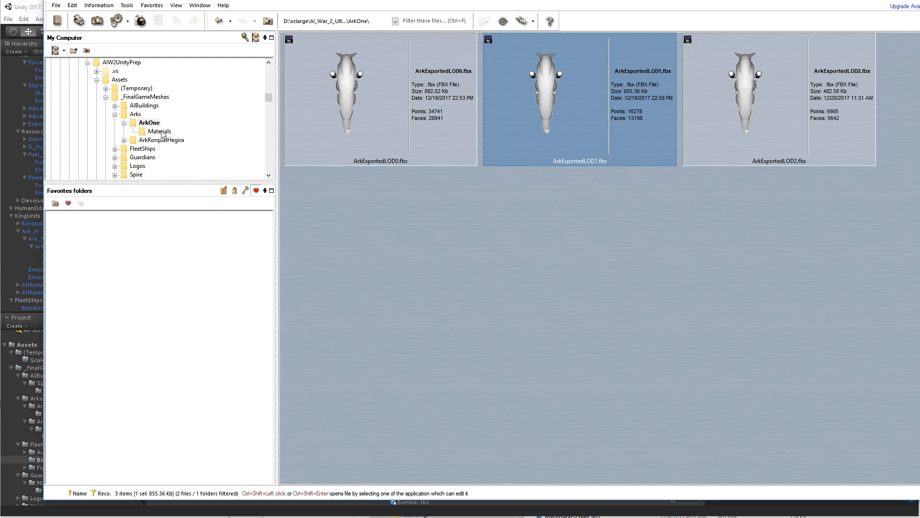
scroll(152, 134, "down", 2)
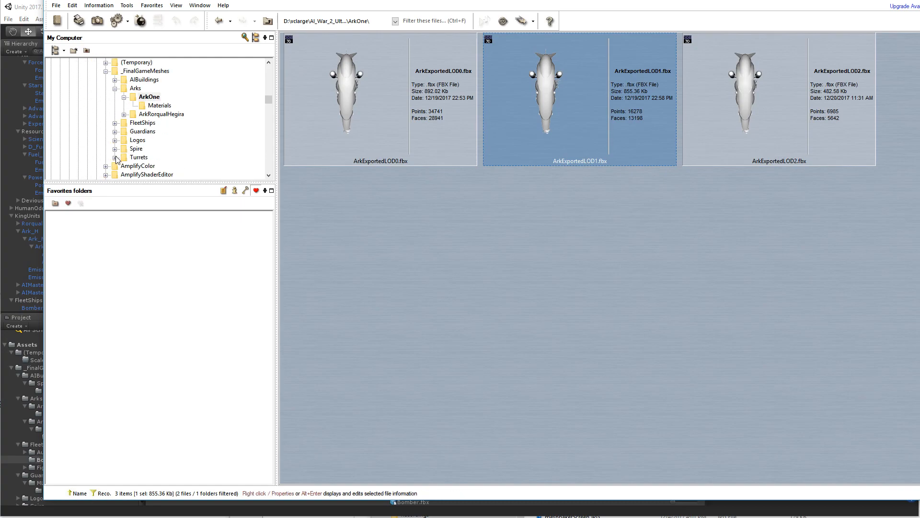
left_click(116, 123)
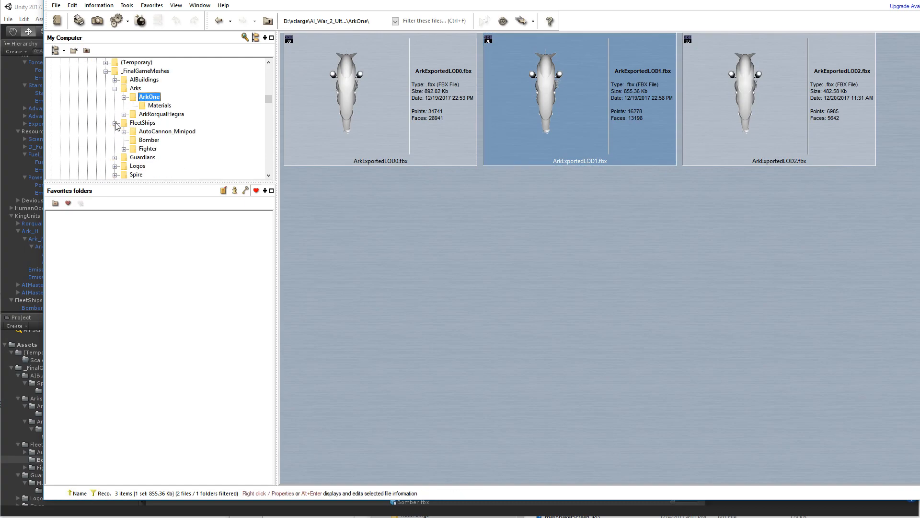
left_click(142, 143)
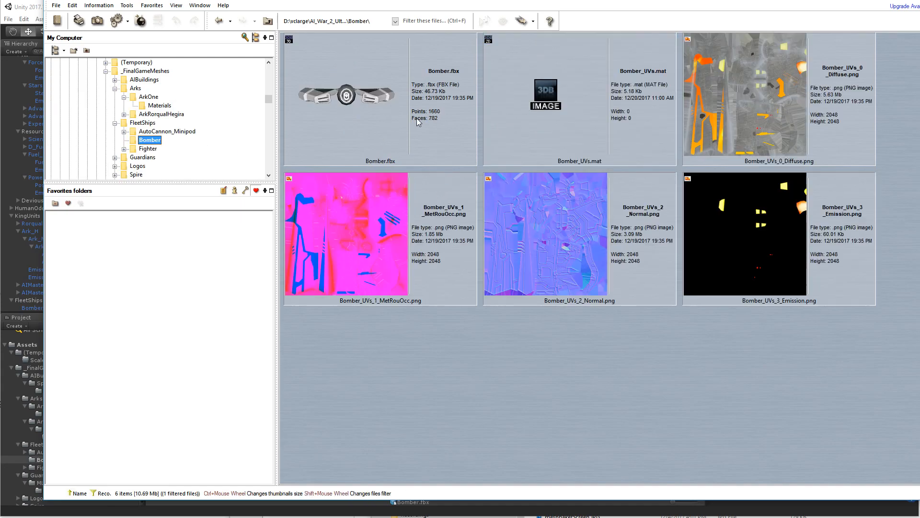
double_click(369, 112)
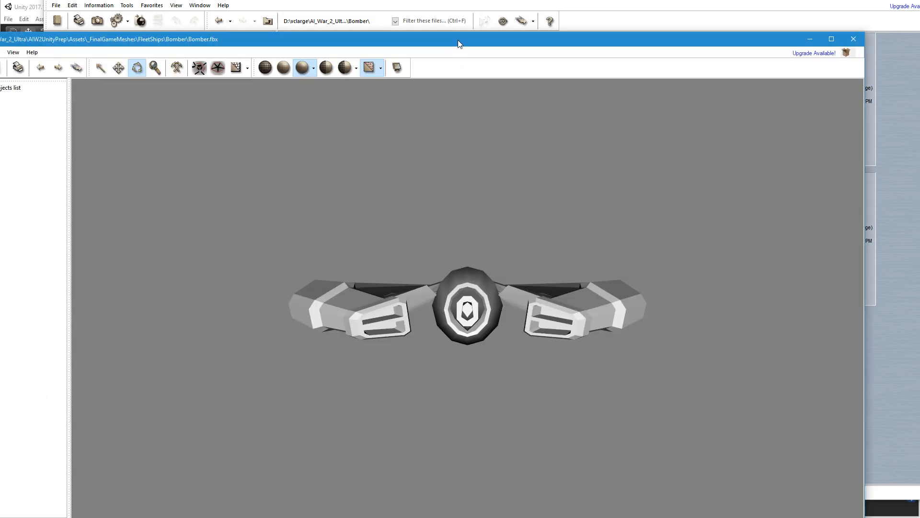
left_click_drag(458, 42, 515, 23)
left_click_drag(502, 235, 512, 236)
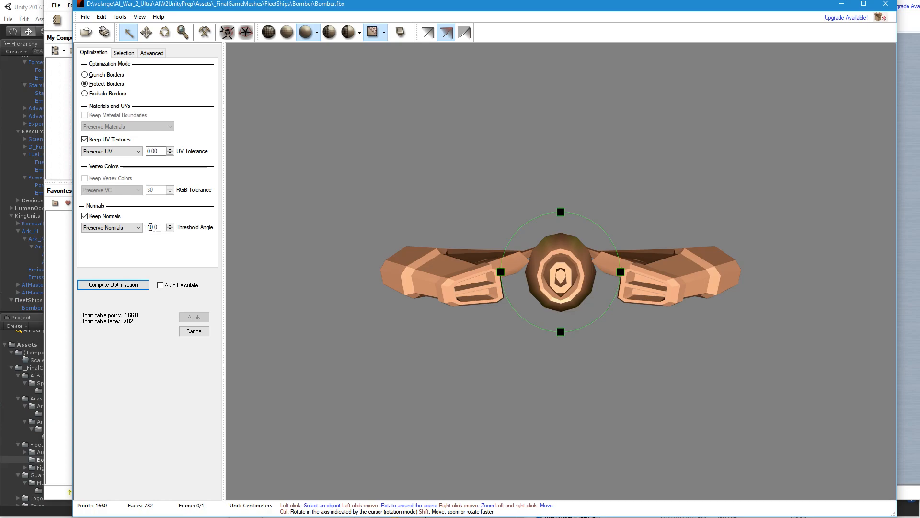
Step: Set the normals threshold angle to 30.0 and compute the Bomber's optimization with Protect Borders
left_click_drag(147, 228, 152, 228)
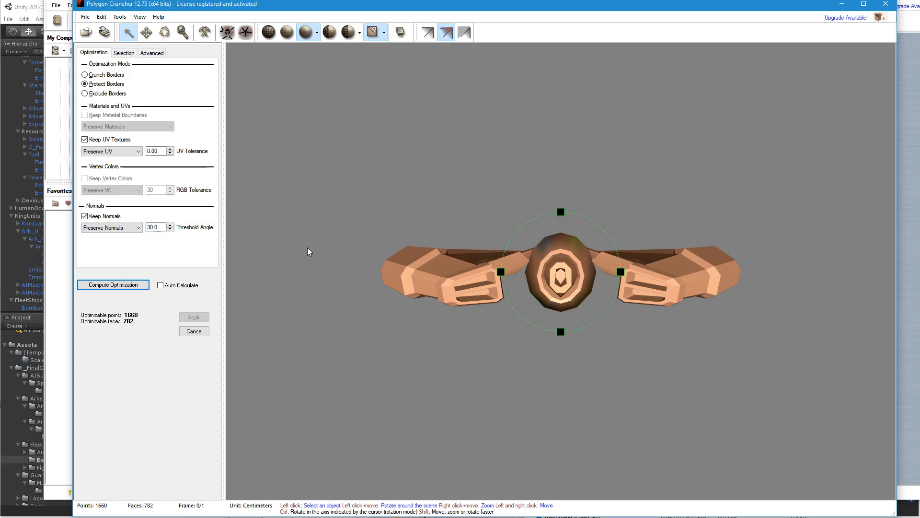
left_click_drag(542, 261, 560, 291)
left_click_drag(561, 294, 553, 273)
left_click(107, 285)
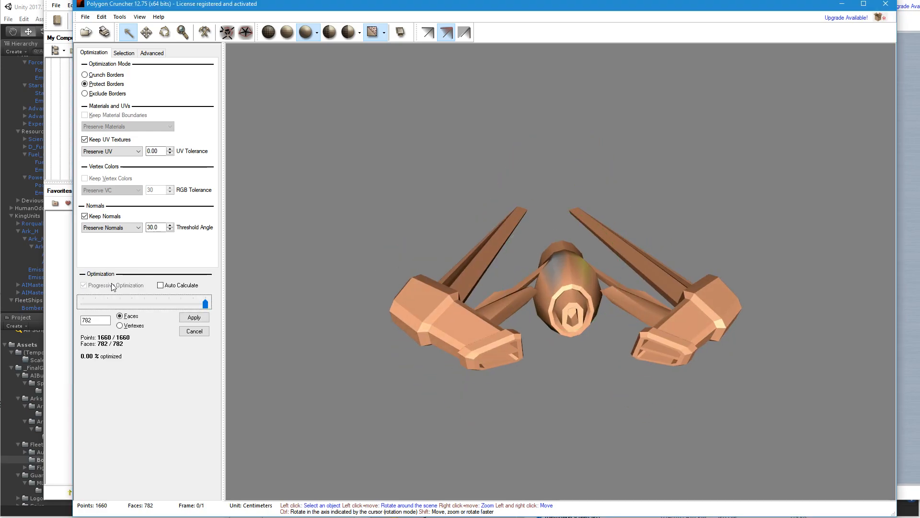
Step: Try reducing the Bomber mesh to 488 faces, inspect the distortion, and restore the full face count
left_click_drag(205, 305, 159, 305)
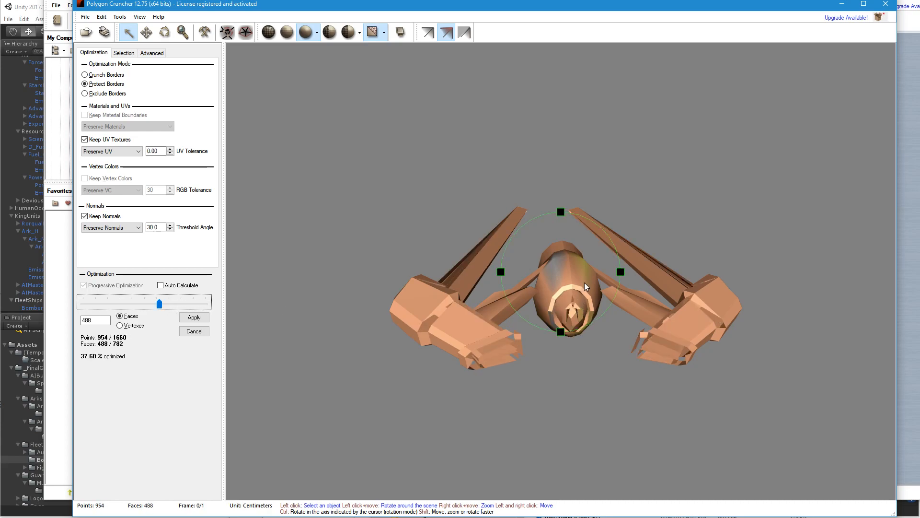
left_click_drag(567, 282, 568, 255)
left_click_drag(159, 304, 185, 302)
left_click_drag(585, 261, 533, 230)
left_click_drag(185, 304, 206, 303)
left_click_drag(488, 245, 569, 328)
Step: Set the normals threshold angle to 50.0 and recompute the Bomber's optimization
left_click(149, 226)
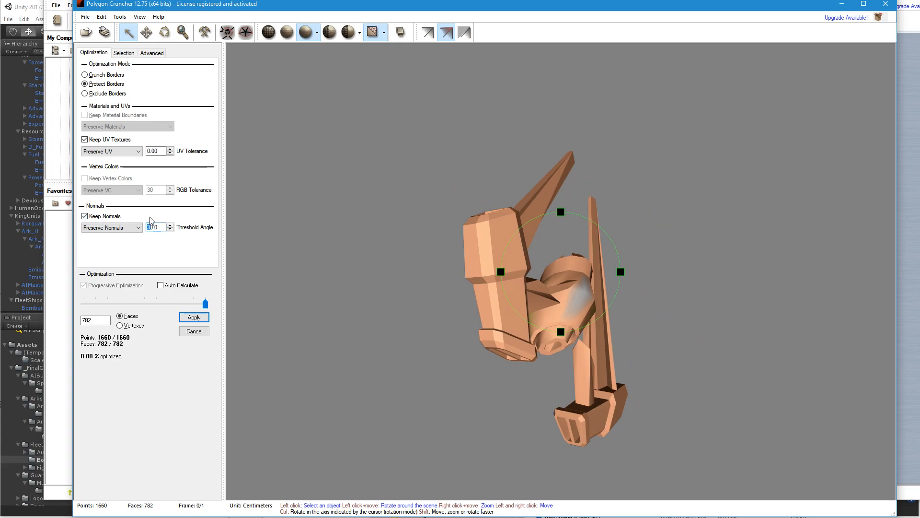
key("Return")
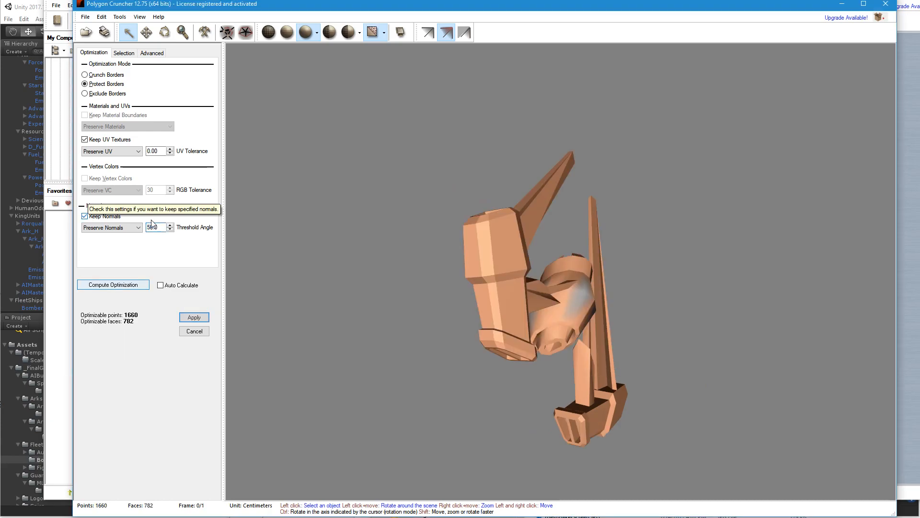
left_click_drag(598, 288, 126, 266)
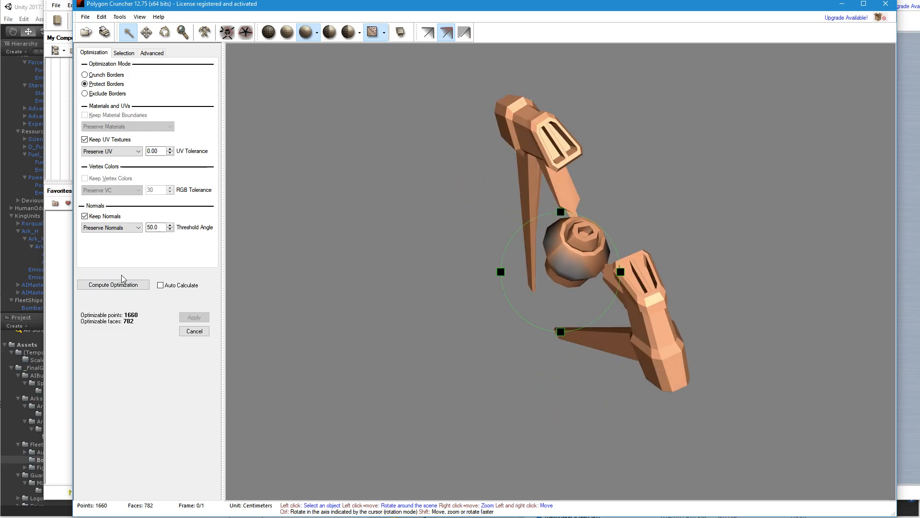
left_click(122, 285)
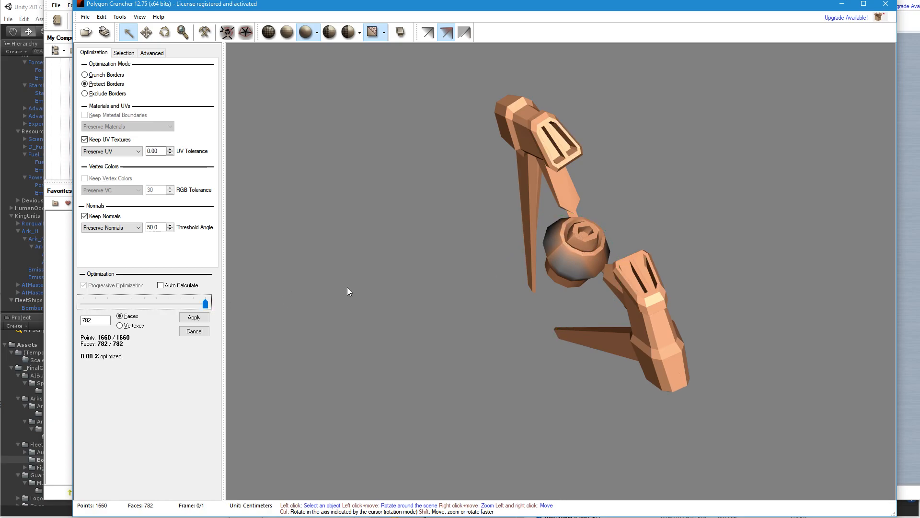
Step: Set the UV tolerance to 0.20 and compute the Bomber's optimization again
left_click_drag(549, 234, 554, 256)
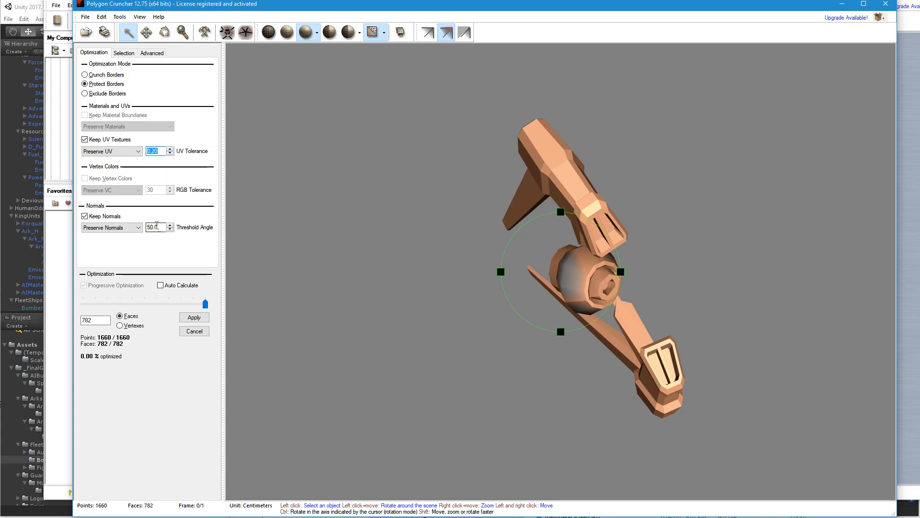
left_click_drag(562, 233, 522, 234)
left_click(523, 233)
left_click(113, 285)
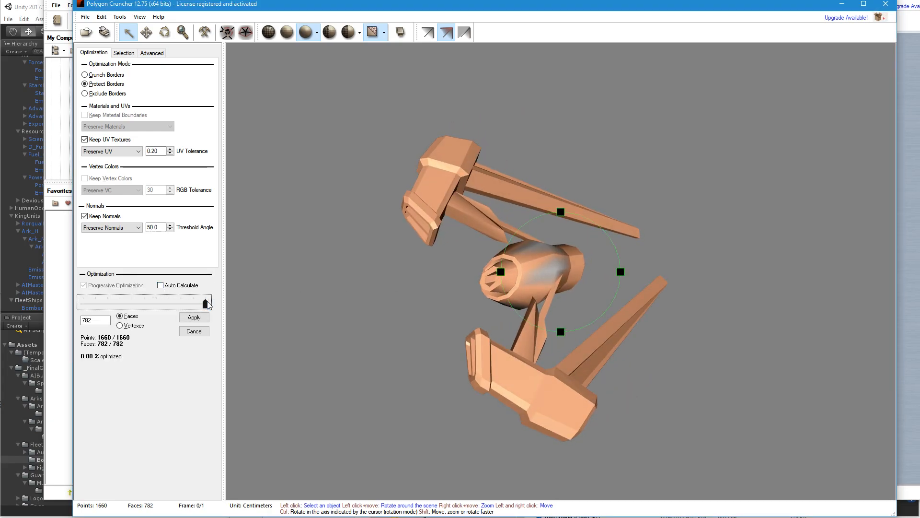
Step: Try reducing the Bomber mesh to 689 faces, inspect the shape, and restore the full face count
left_click_drag(207, 305, 191, 303)
left_click_drag(542, 301, 581, 227)
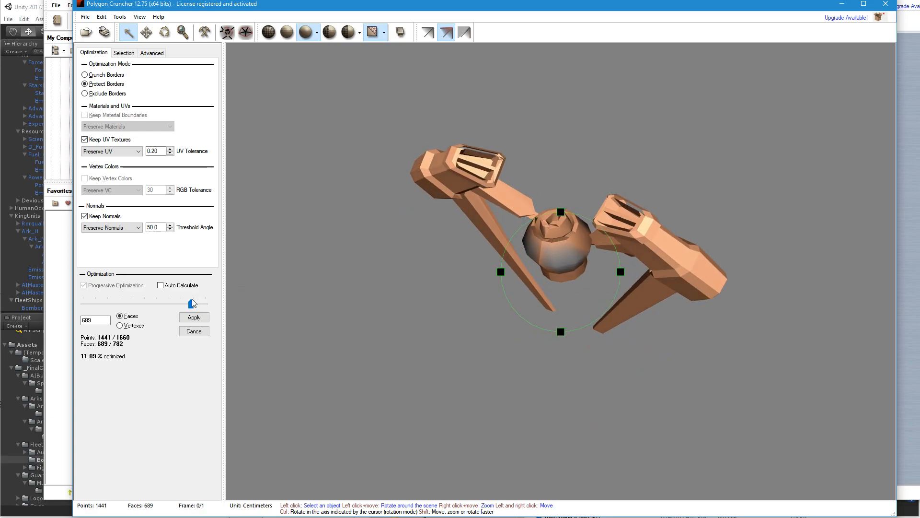
left_click_drag(192, 303, 233, 308)
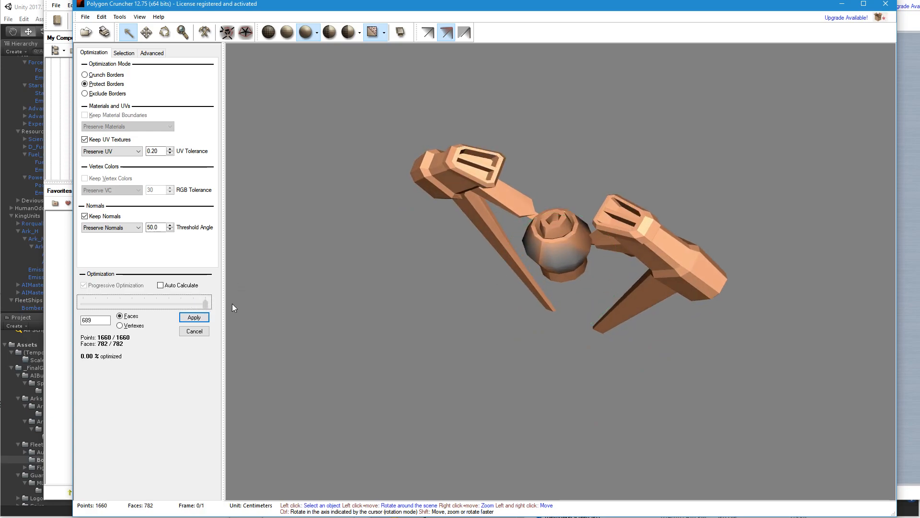
Step: Change the optimization settings to Crunch Borders, UV tolerance 0.00, and normals threshold angle 30.0
left_click(171, 154)
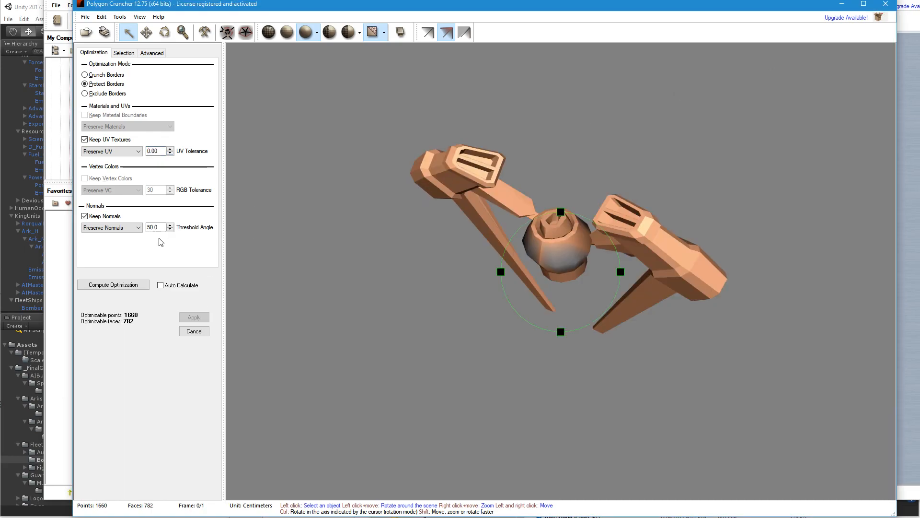
left_click(86, 75)
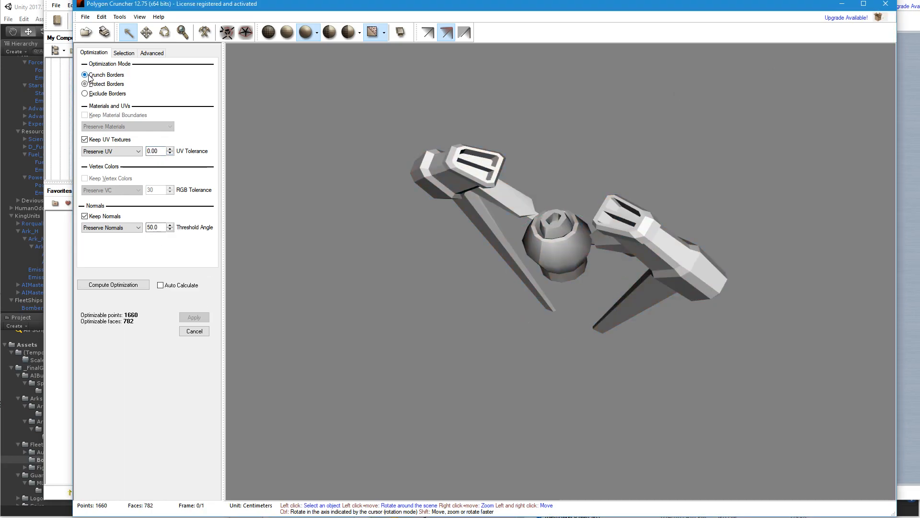
left_click_drag(591, 271, 382, 302)
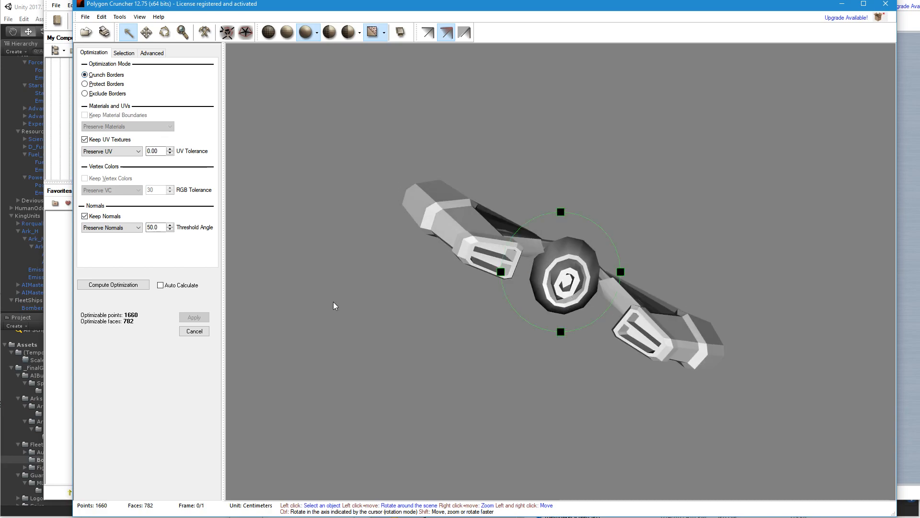
double_click(150, 228)
left_click_drag(154, 229, 135, 230)
type("30")
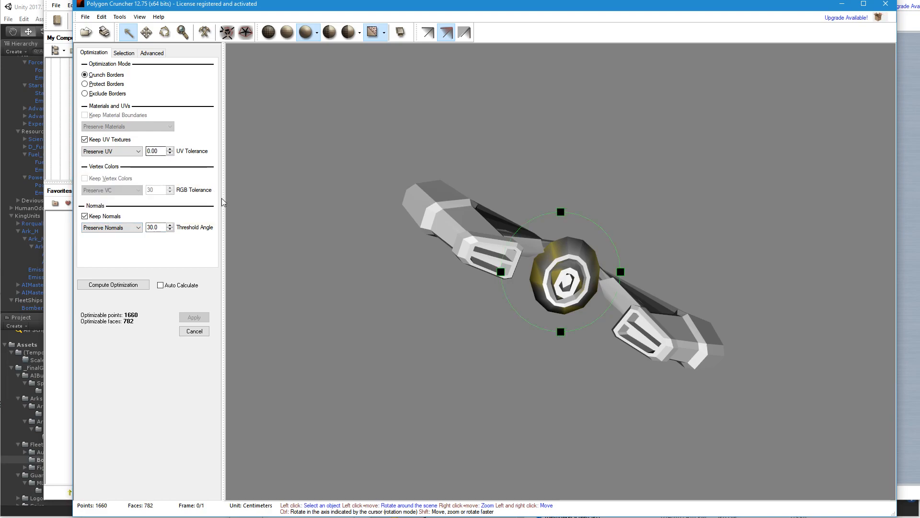
Step: Try a Crunch Borders reduction of the Bomber to 702 faces, and leave the optimization unapplied with Protect Borders restored
left_click_drag(585, 306, 563, 282)
left_click(113, 284)
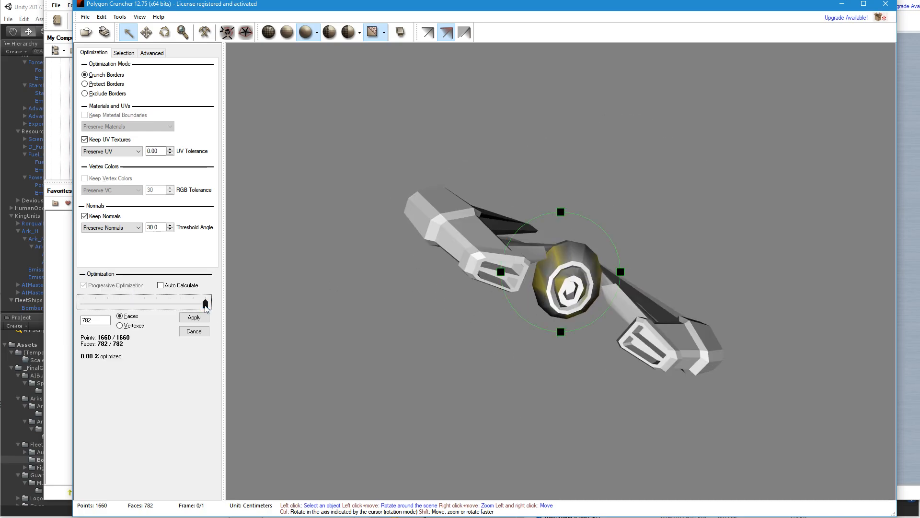
left_click_drag(206, 304, 192, 304)
left_click_drag(511, 278, 551, 323)
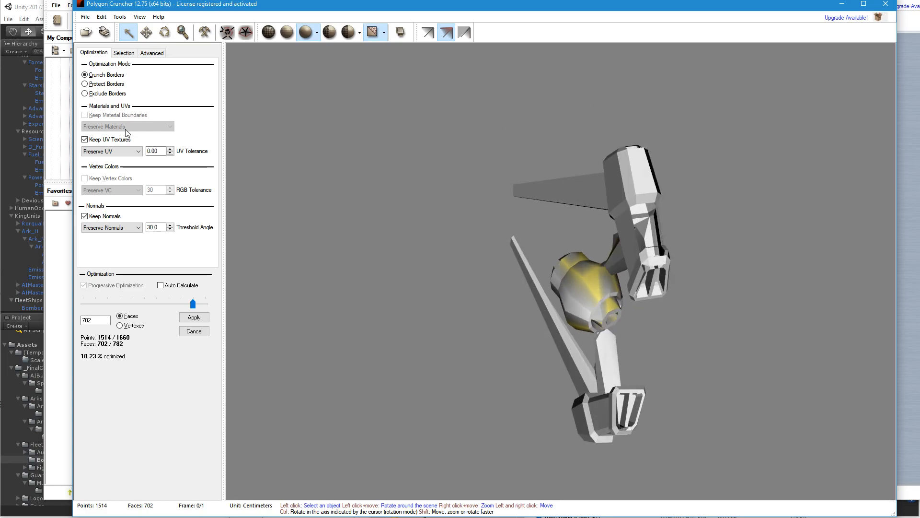
left_click(85, 84)
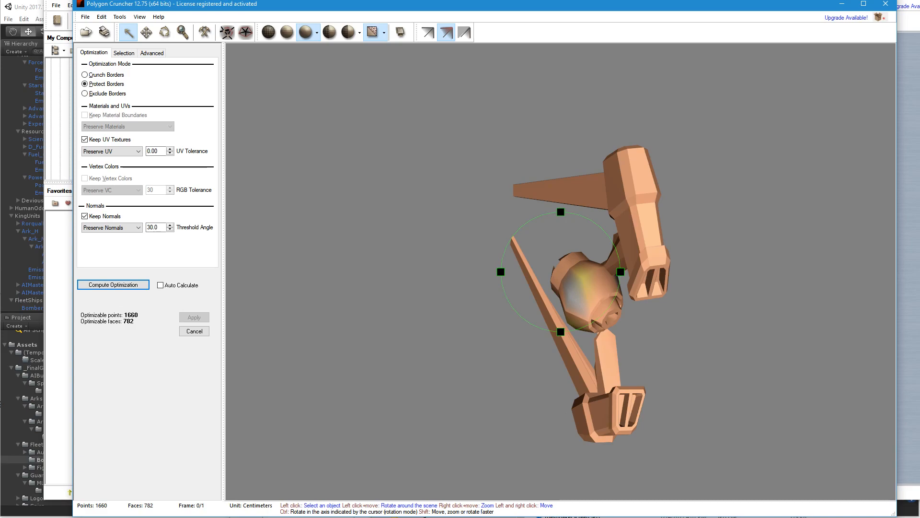
left_click(893, 4)
Step: Merge the Bomber's coplanar faces with a 10.0° limit angle, keeping textures and normals, and inspect the mesh
mouse_move(512, 298)
left_mouse_down()
mouse_move(525, 355)
mouse_move(519, 288)
left_mouse_up()
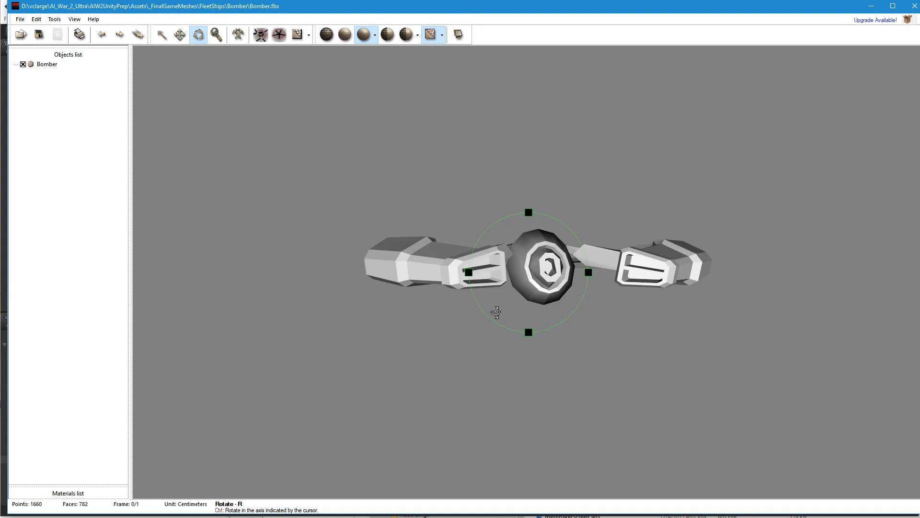
left_click(279, 34)
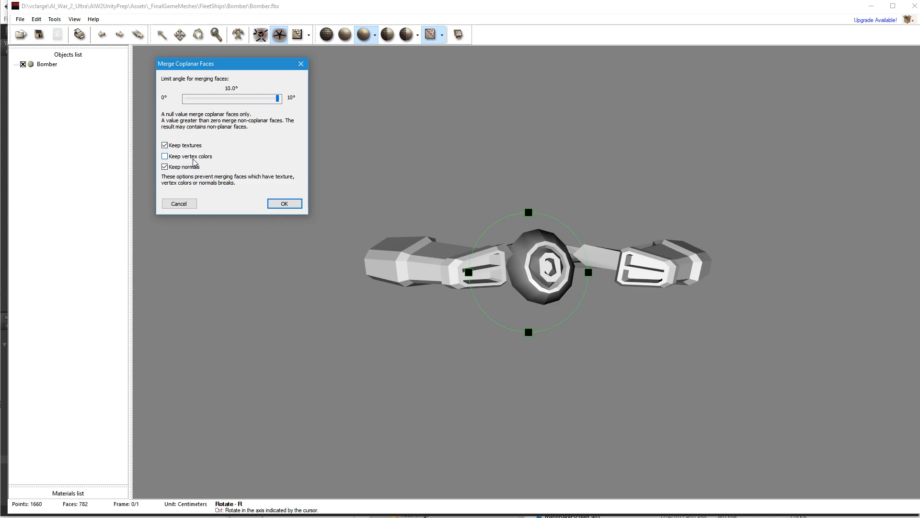
left_click(285, 203)
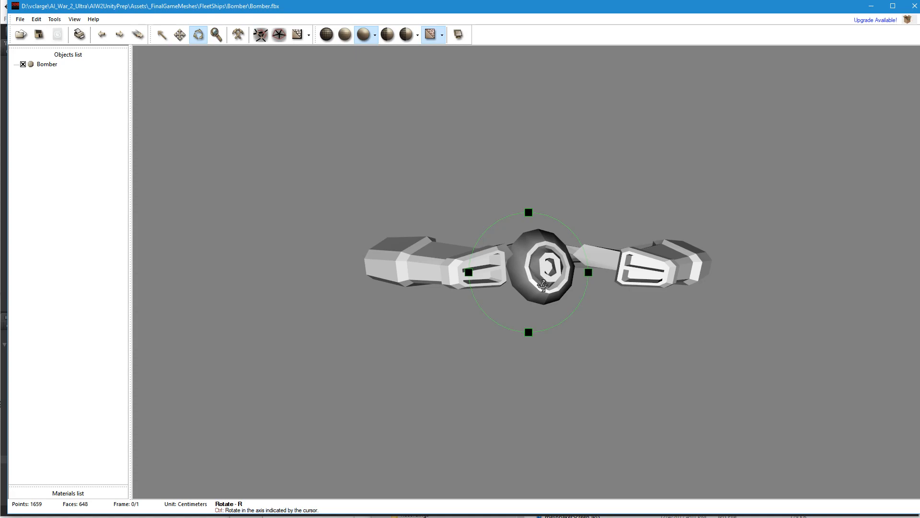
mouse_move(539, 286)
left_mouse_down()
mouse_move(563, 382)
mouse_move(546, 408)
mouse_move(555, 445)
mouse_move(546, 379)
mouse_move(575, 312)
mouse_move(611, 283)
mouse_move(532, 284)
left_mouse_up()
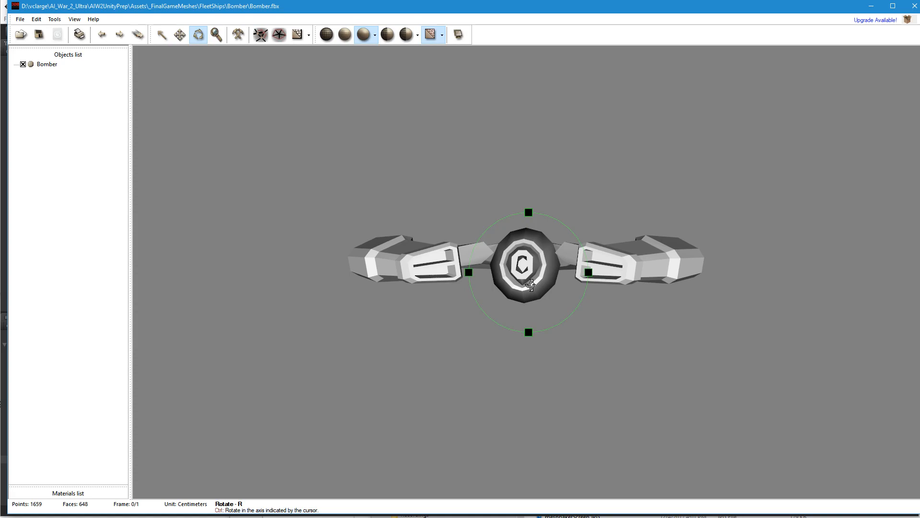
Step: Merge the Bomber's points at 1.1 % with channel optimization for confused points, and inspect the mesh
key("m")
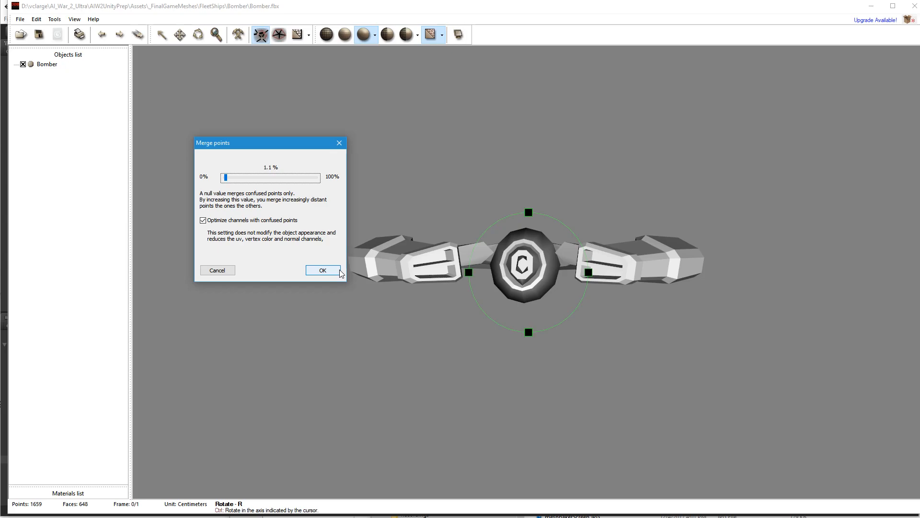
left_click(322, 271)
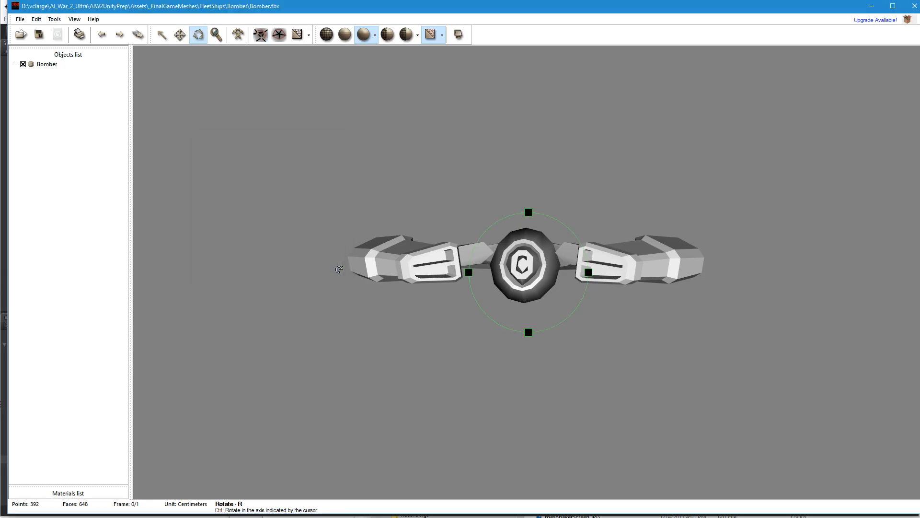
mouse_move(516, 256)
left_mouse_down()
mouse_move(527, 342)
mouse_move(523, 233)
mouse_move(528, 269)
left_mouse_up()
Step: Save the reduced ship in the Bomber folder as BomberLOD1.fbx and close the model viewer
left_click(20, 19)
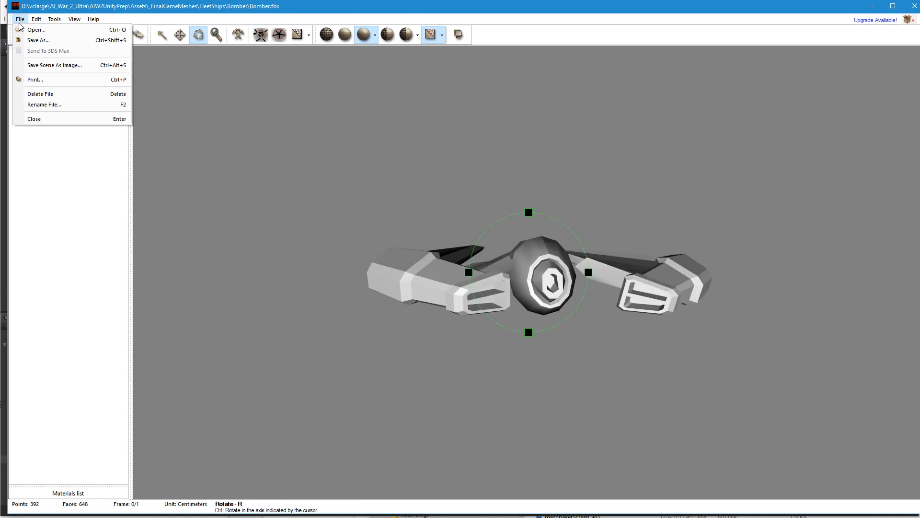
left_click(38, 40)
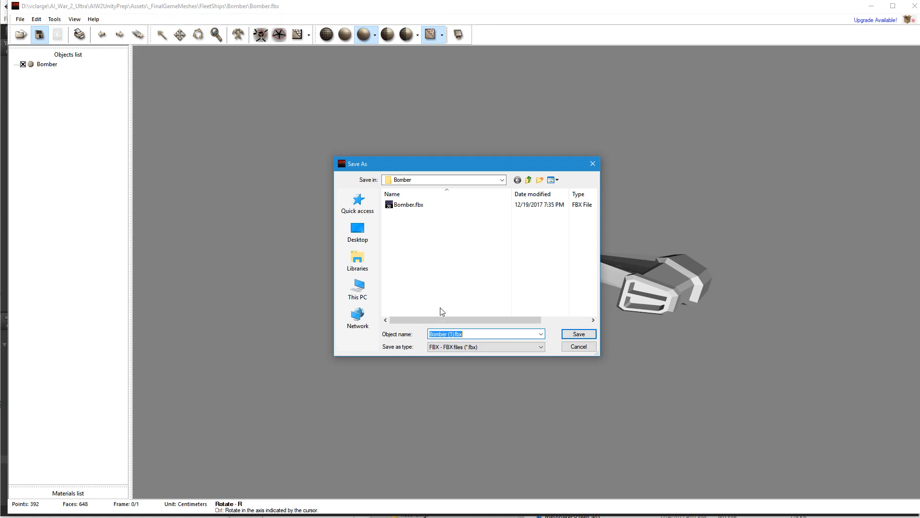
left_click(449, 335)
type("LOD")
key("Return")
key("Return")
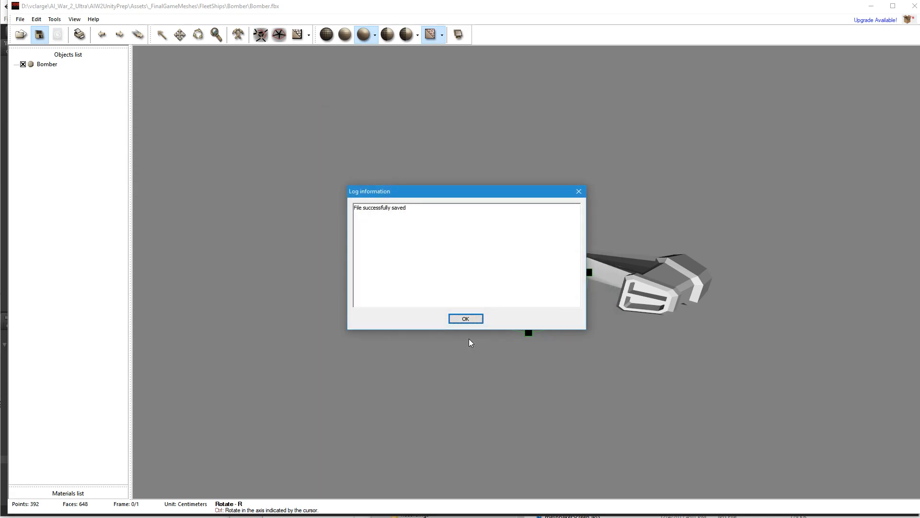
key("Return")
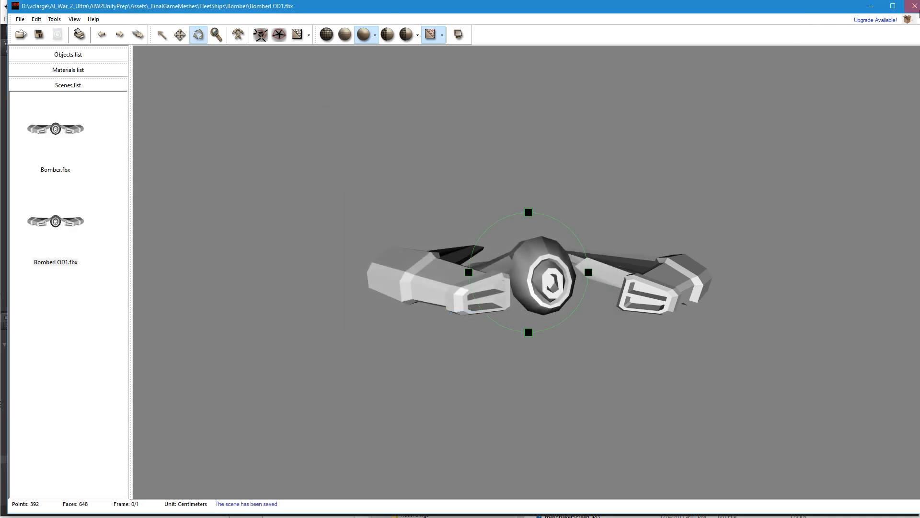
left_click(911, 7)
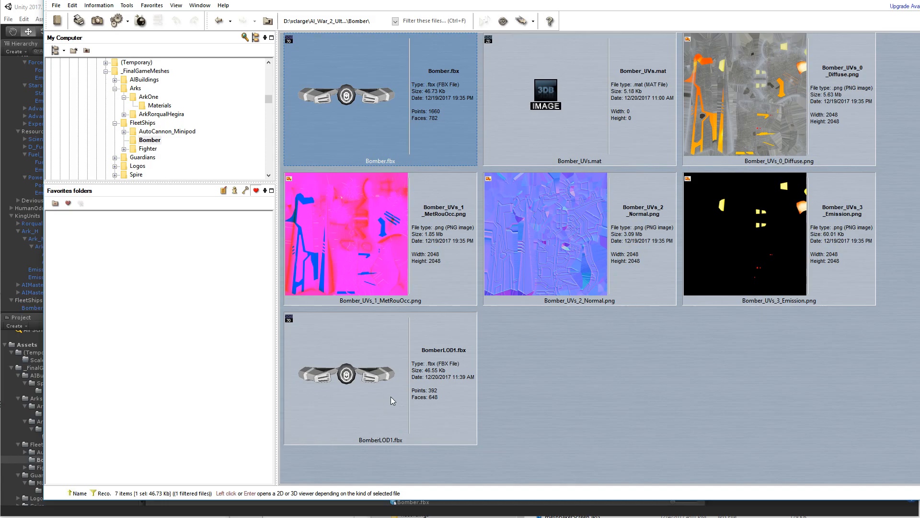
Step: Switch to Unity, expand the imported BomberLOD1 model, and inspect its Bomber mesh in the preview
left_click(486, 511)
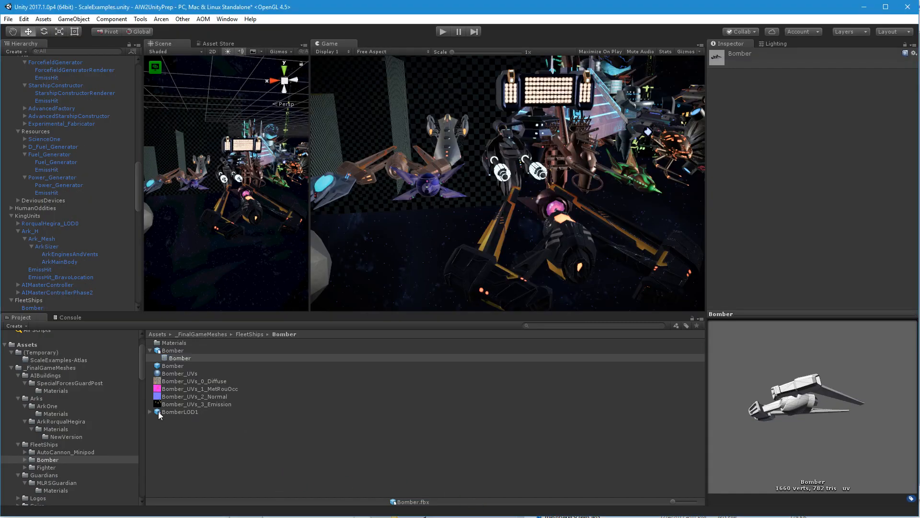
left_click(159, 411)
left_click(150, 412)
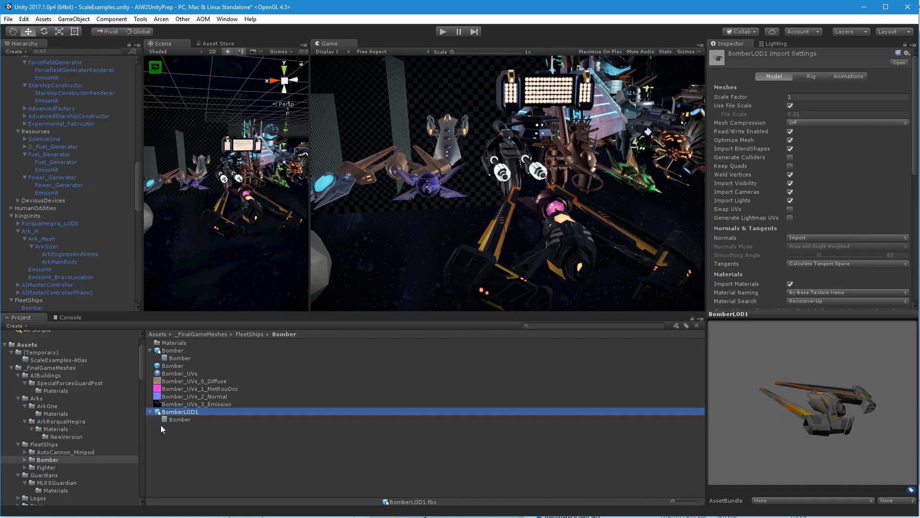
left_click(177, 419)
left_click_drag(807, 410, 816, 422)
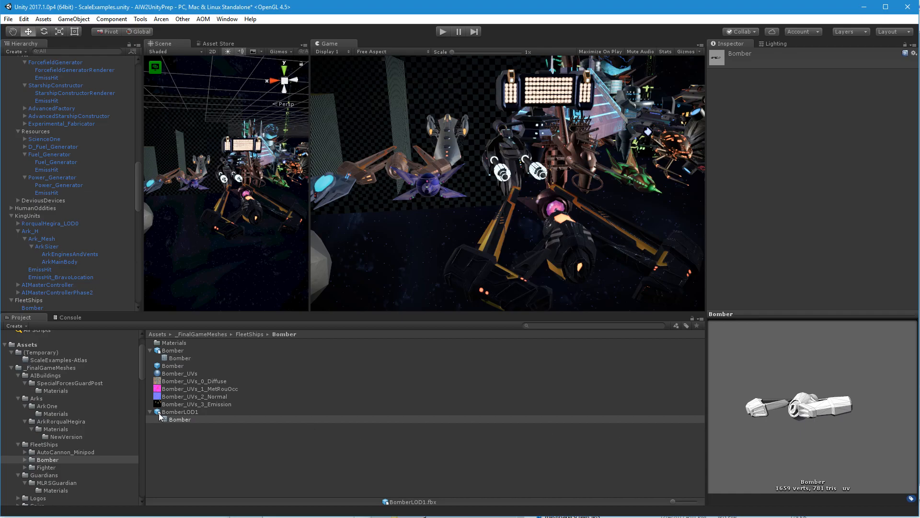
Step: Compare the vertex and triangle counts of the original and BomberLOD1 meshes, checking BomberLOD1.fbx in the 3D file browser too
left_click(180, 359)
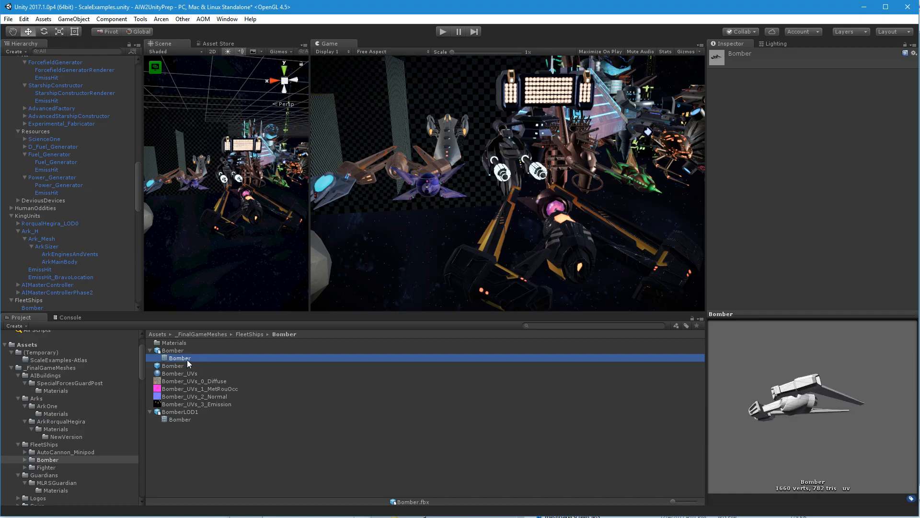
left_click(185, 419)
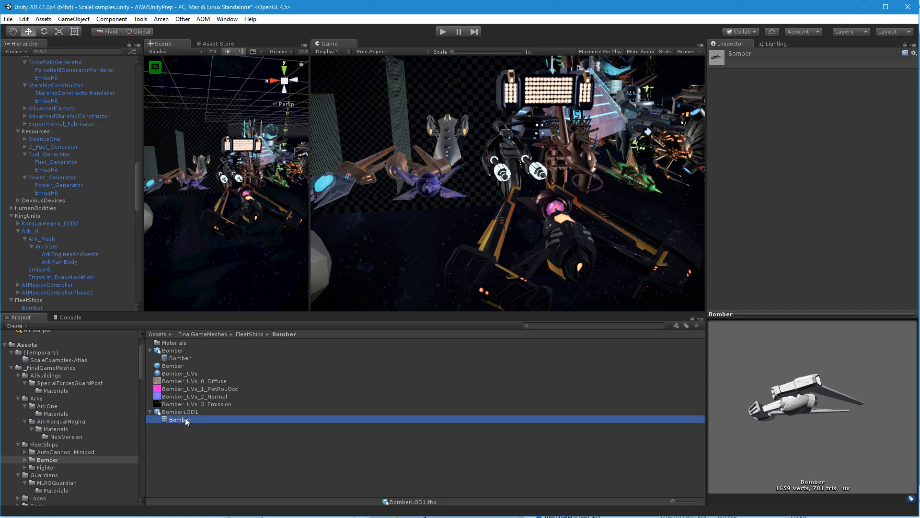
left_click(181, 413)
left_click(181, 420)
key("alt+Tab")
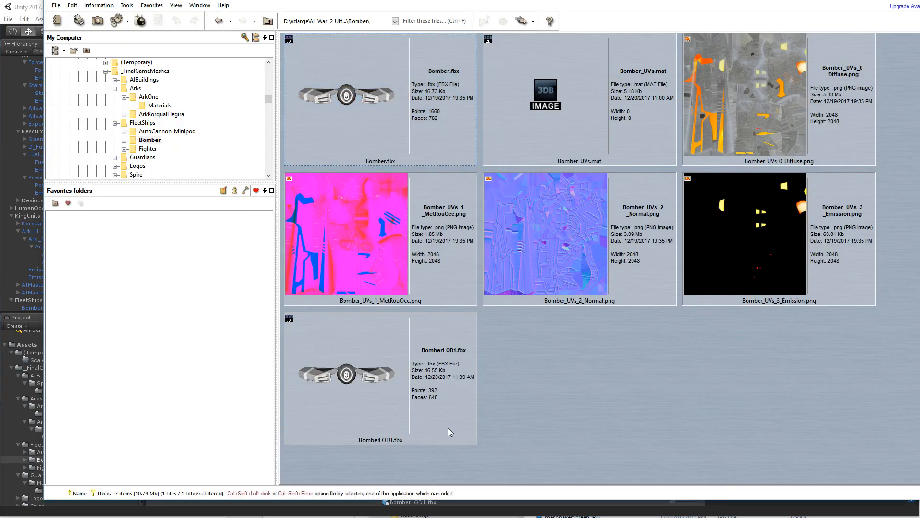
left_click(335, 412)
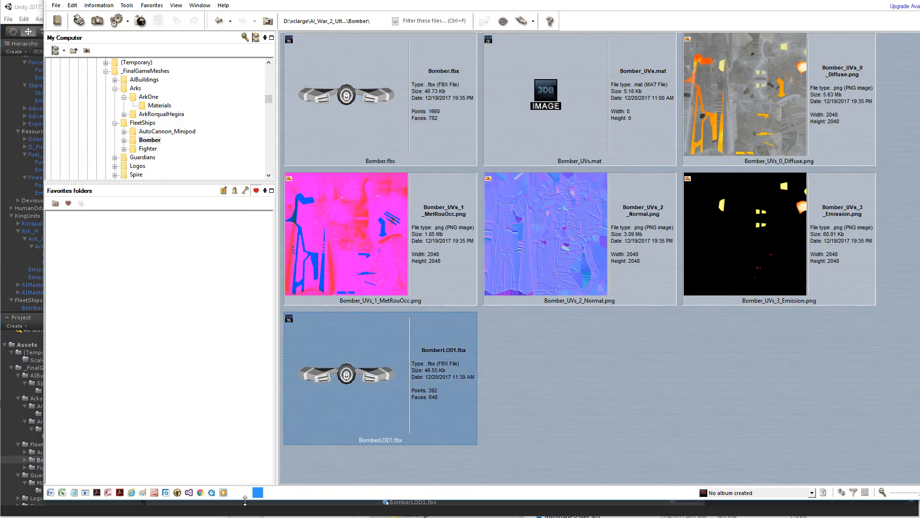
key("alt+Tab")
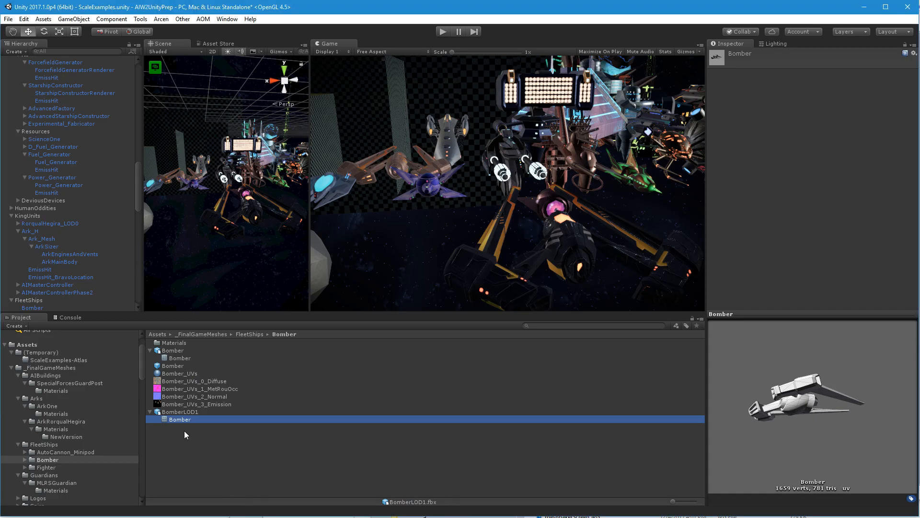
Step: Examine the BomberLOD1 model and alternate between its mesh and the original Bomber mesh to spot differences in shape and counts
left_click(184, 411)
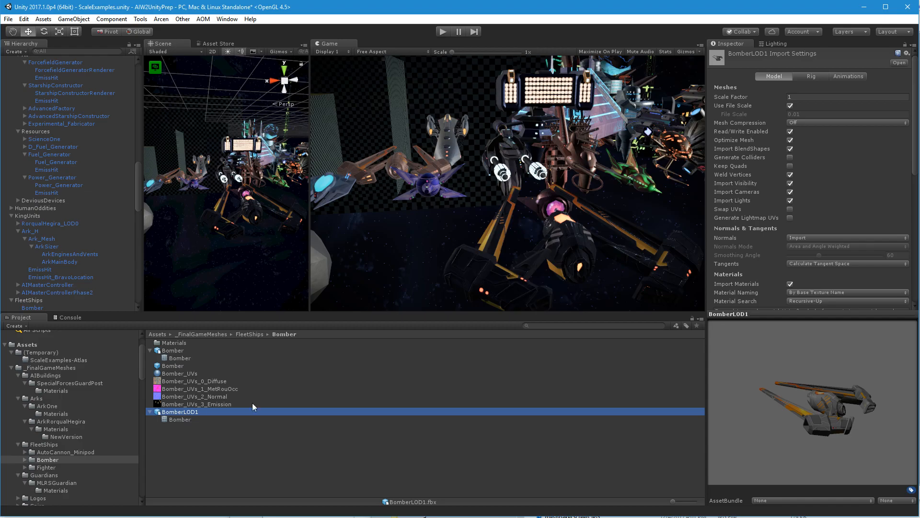
left_click(183, 420)
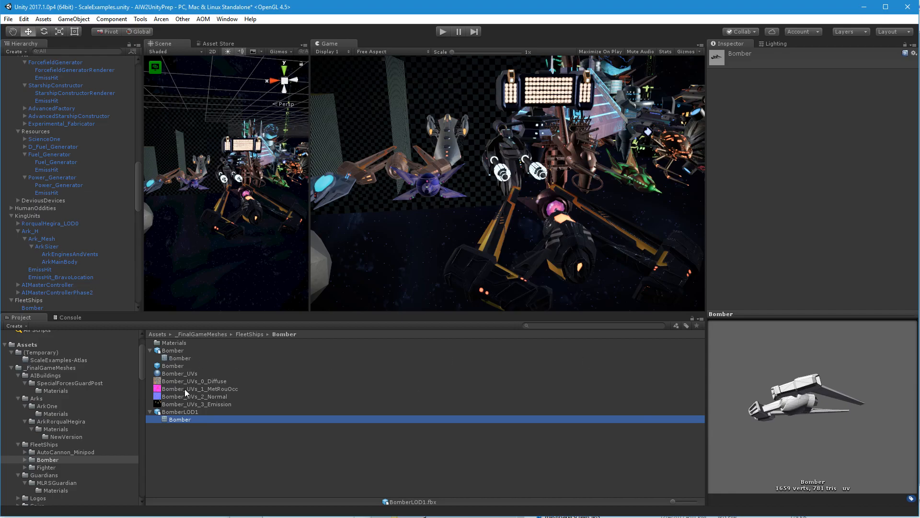
left_click(178, 358)
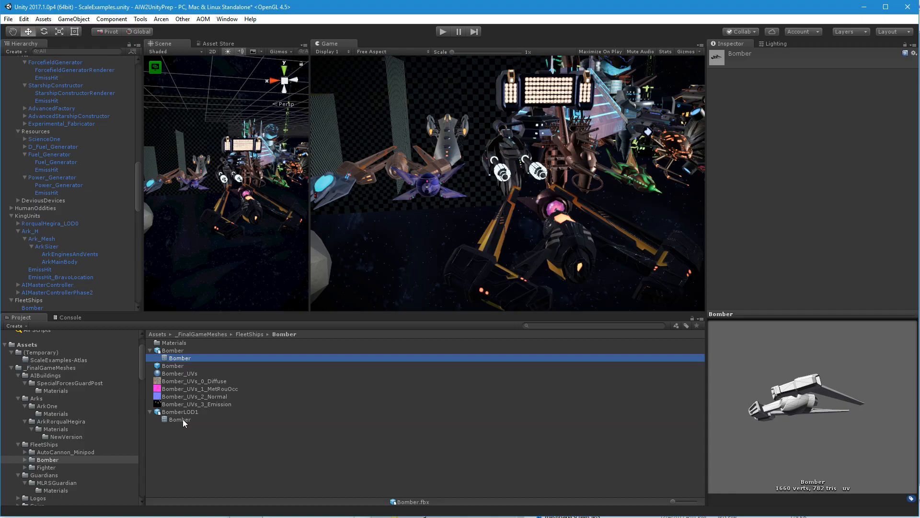
left_click(183, 419)
left_click(179, 360)
left_click(179, 420)
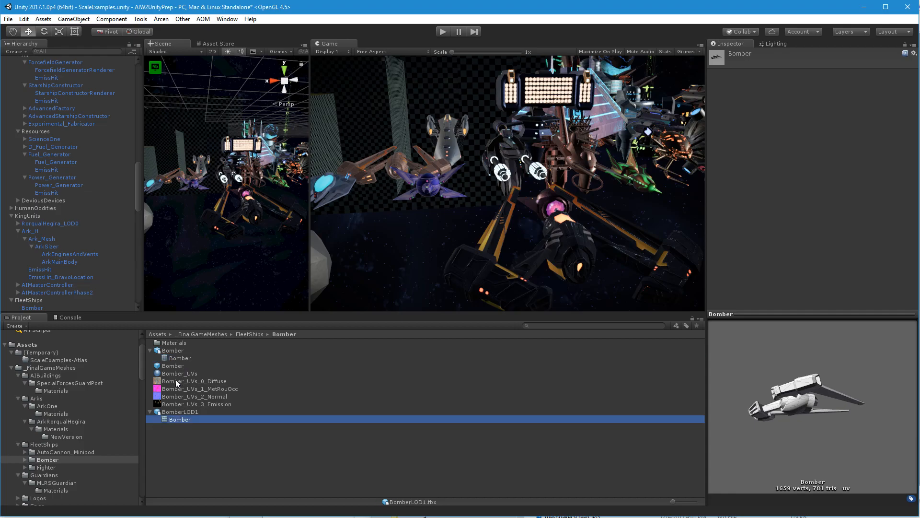
left_click(177, 358)
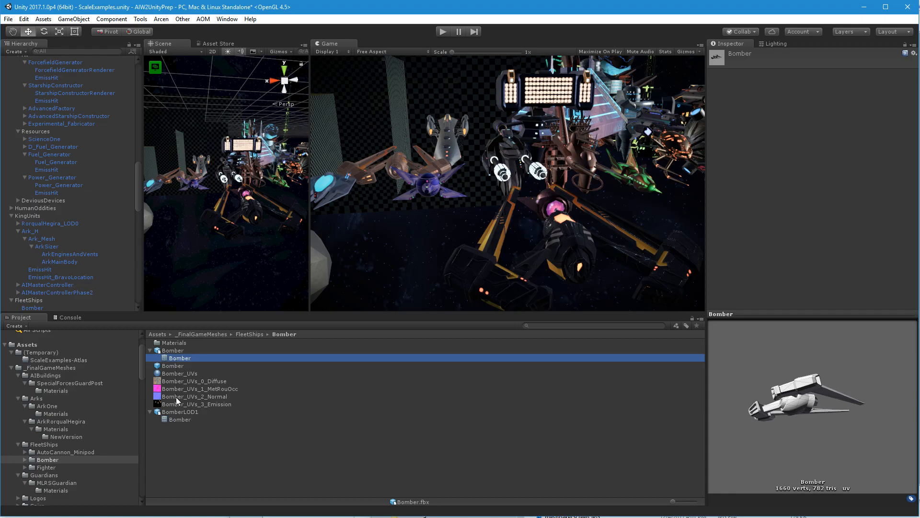
left_click(178, 419)
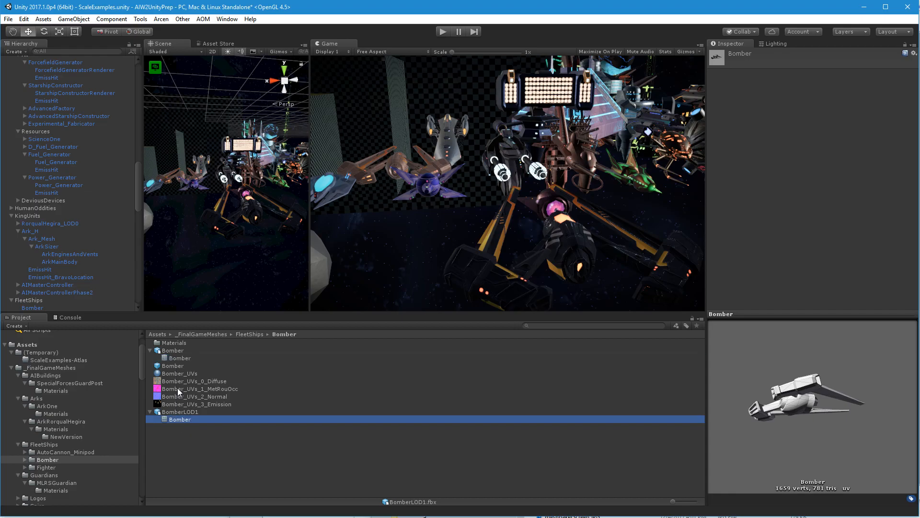
left_click(175, 358)
left_click(178, 419)
mouse_move(784, 389)
left_mouse_down()
mouse_move(819, 445)
mouse_move(843, 431)
mouse_move(848, 481)
mouse_move(787, 417)
mouse_move(773, 443)
mouse_move(771, 391)
mouse_move(786, 394)
left_mouse_up()
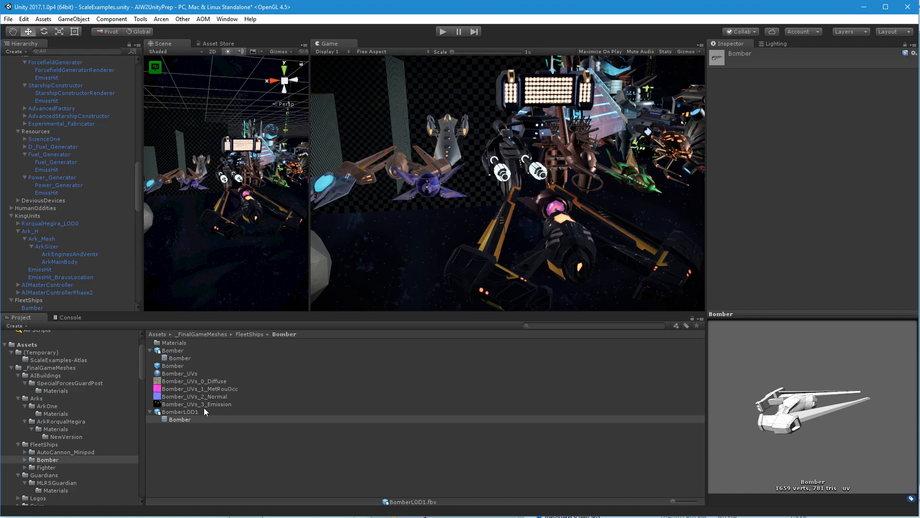
Step: Delete the BomberLOD1 model from the project's Bomber folder
left_click(189, 413)
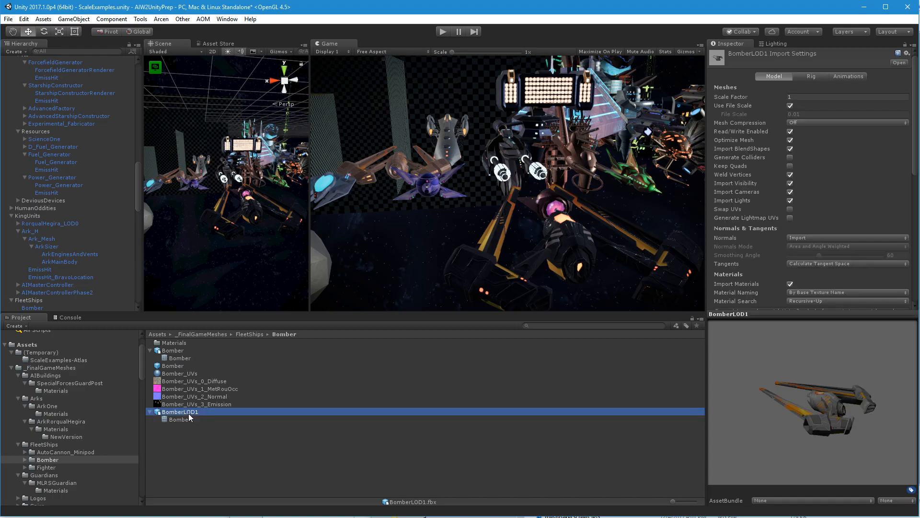
key("Delete")
left_click(497, 283)
Step: Select the Bomber ship in the scene, frame it, and add a Mesh Simplify component to it
left_click(221, 227)
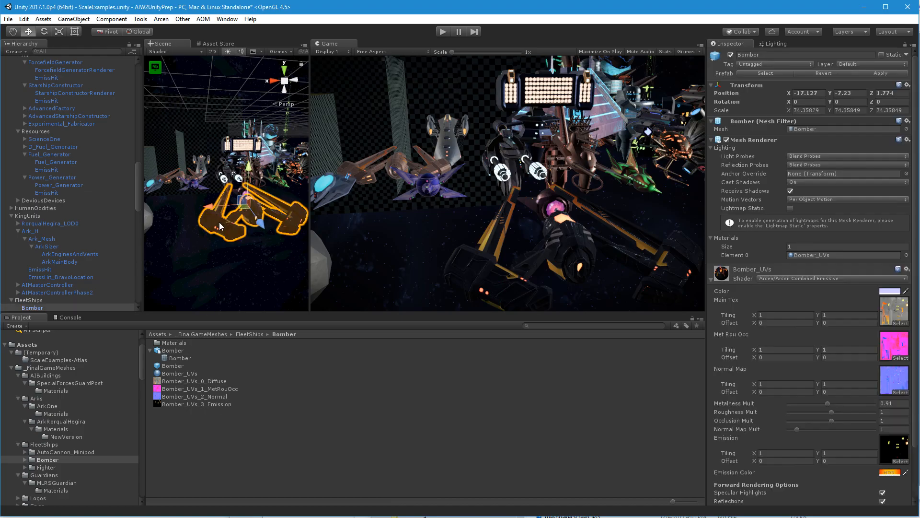
key("f")
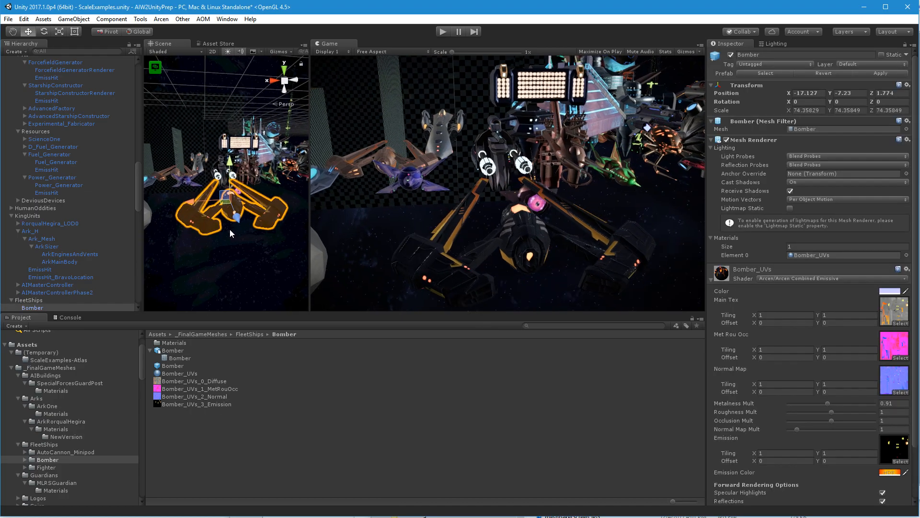
left_click(712, 279)
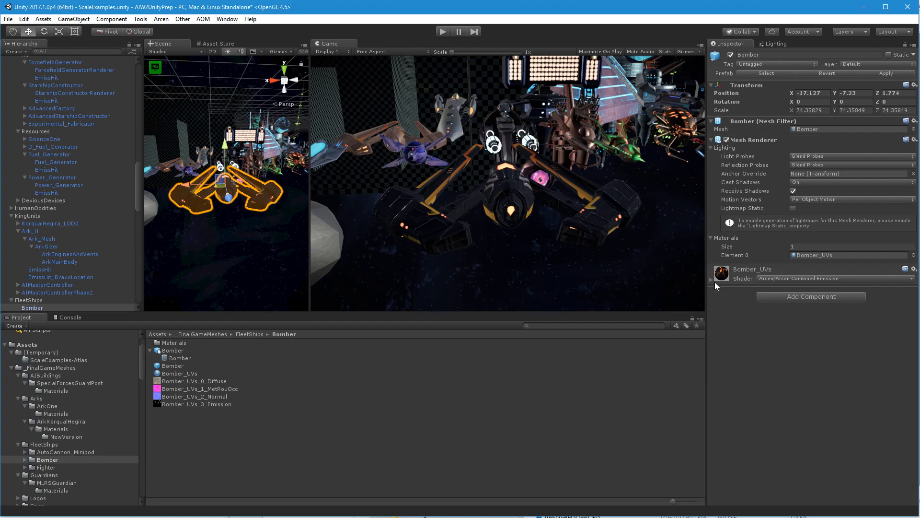
left_click(815, 297)
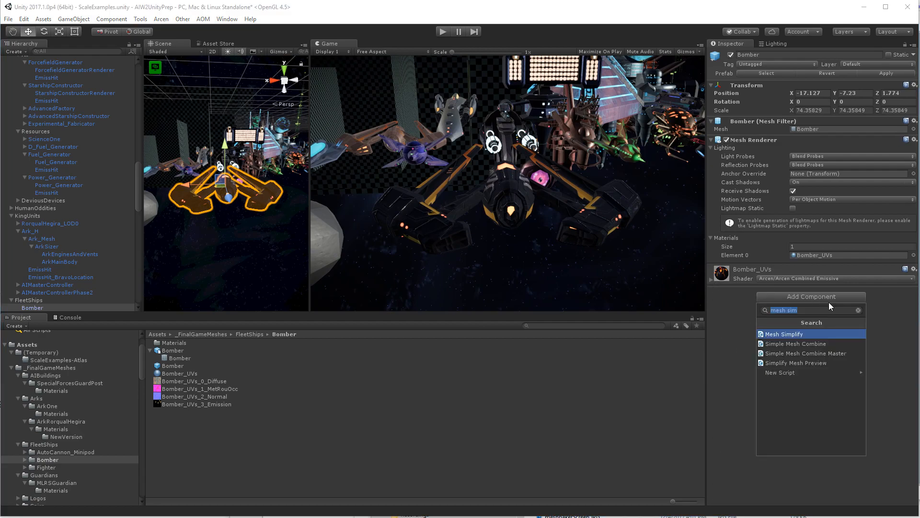
type("mesh s")
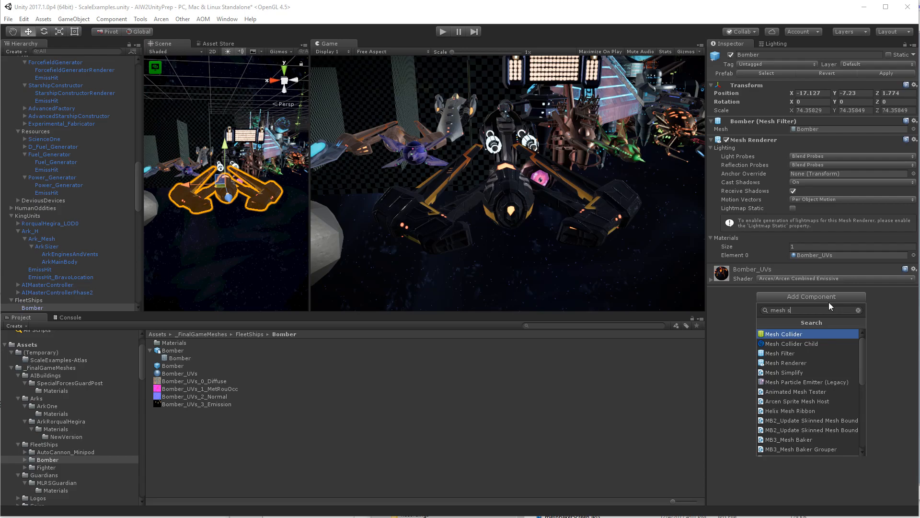
type("im")
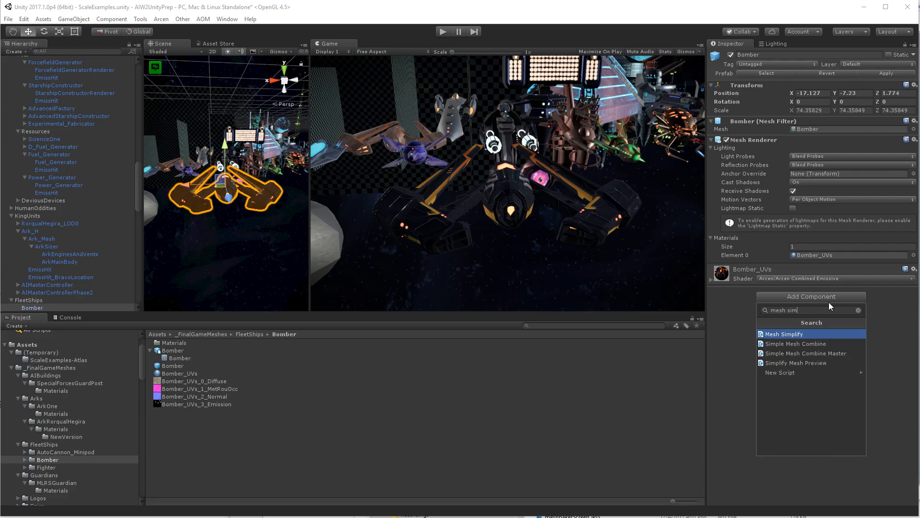
left_click(788, 335)
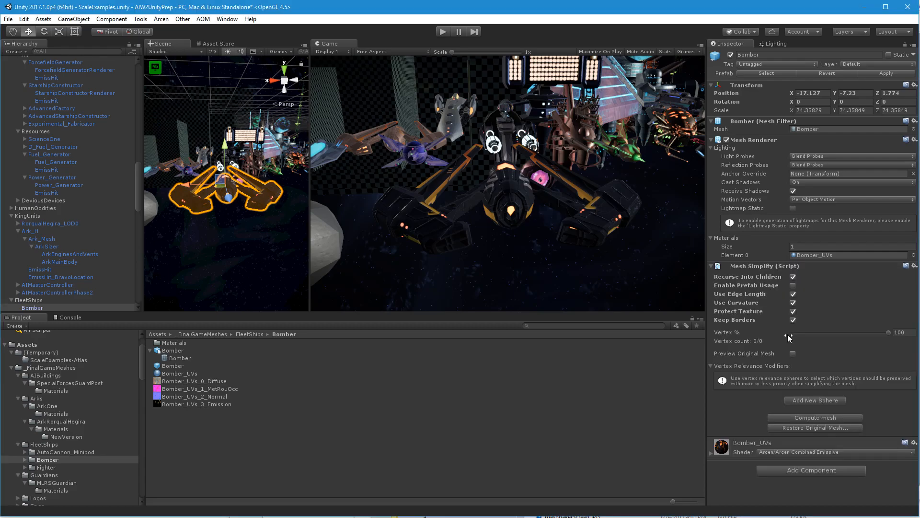
Step: Compute the Bomber's simplified mesh at a Vertex % of 100 and again at 50
left_click(806, 417)
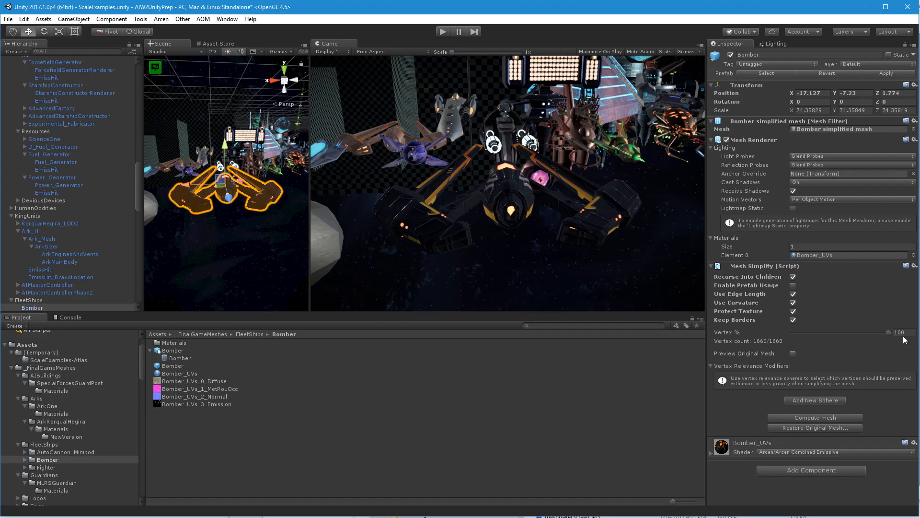
left_click(886, 332)
type("50")
left_click(803, 415)
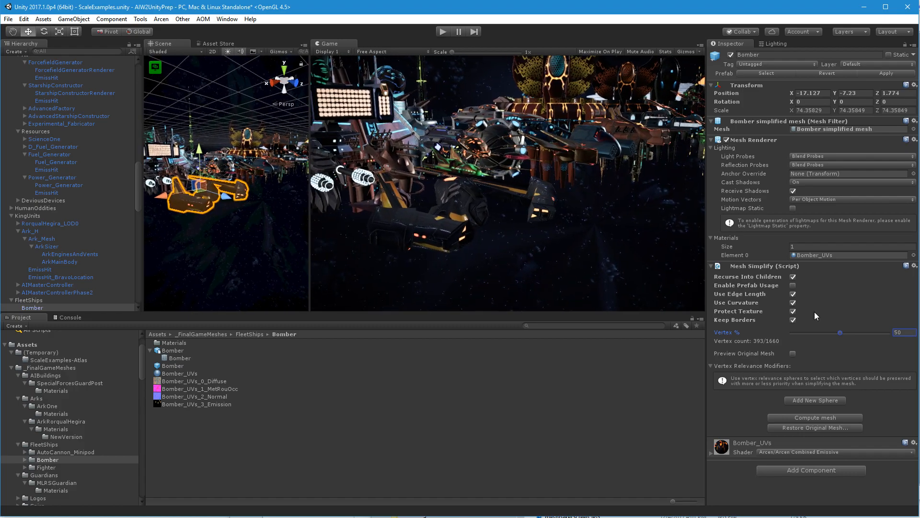
Step: Set the Bomber's Mesh Simplify Vertex % to 75, recompute the mesh, and inspect the ship
left_click_drag(907, 332, 859, 325)
type("75")
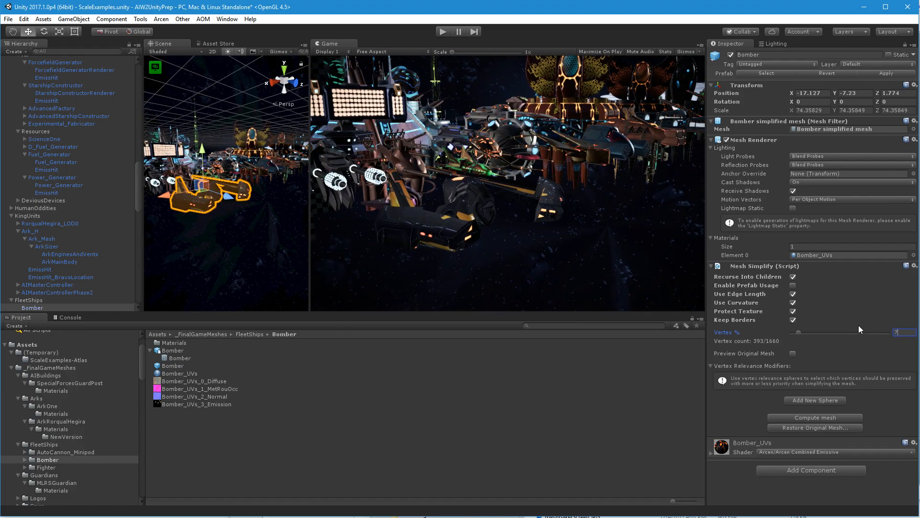
left_click(838, 414)
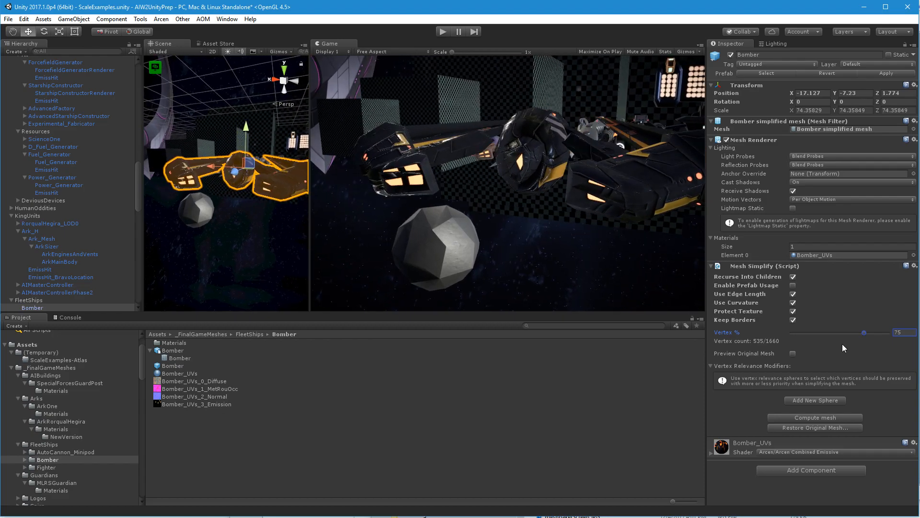
Step: Set the Bomber's Mesh Simplify Vertex % to 99 and recompute the mesh
type("99")
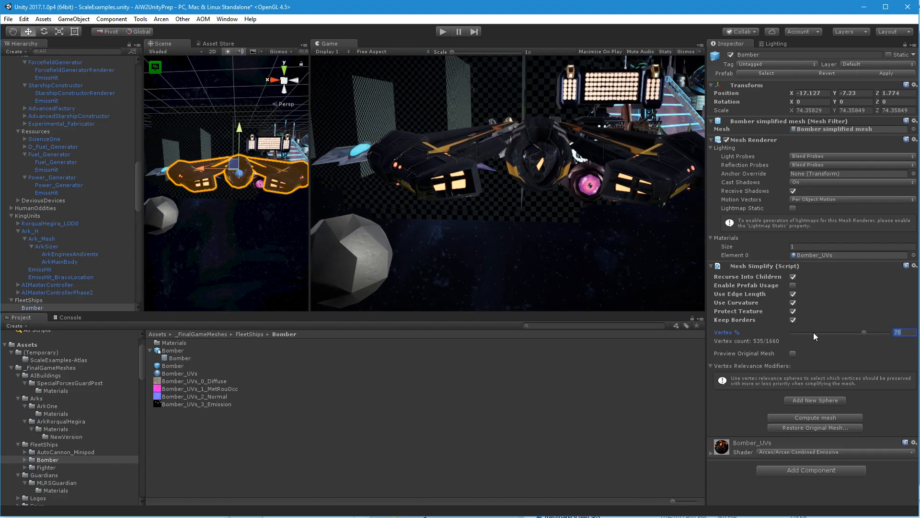
left_click(844, 416)
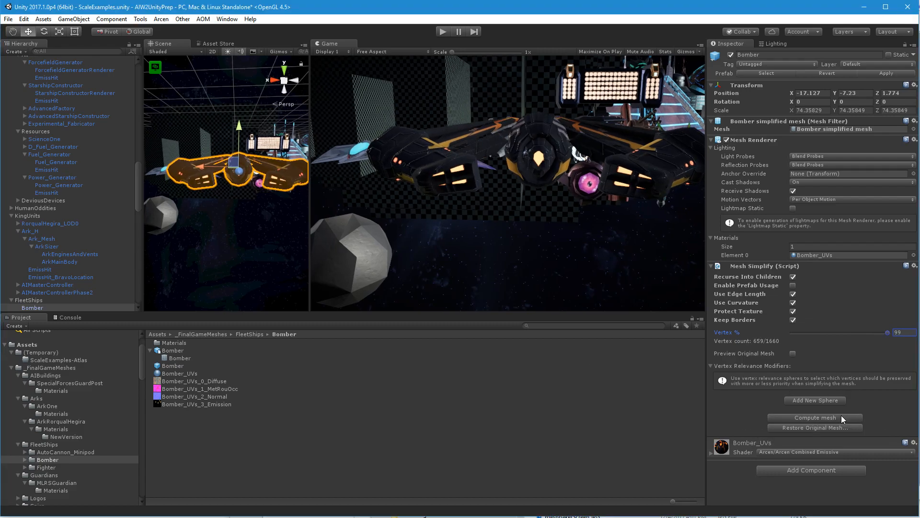
Step: Compare the Bomber's simplified and original meshes from several angles by toggling Preview Original Mesh, ending on the simplified one
left_click(793, 354)
left_click(793, 355)
left_click(793, 355)
left_click(793, 354)
left_click(793, 354)
left_click(792, 354)
left_click(793, 354)
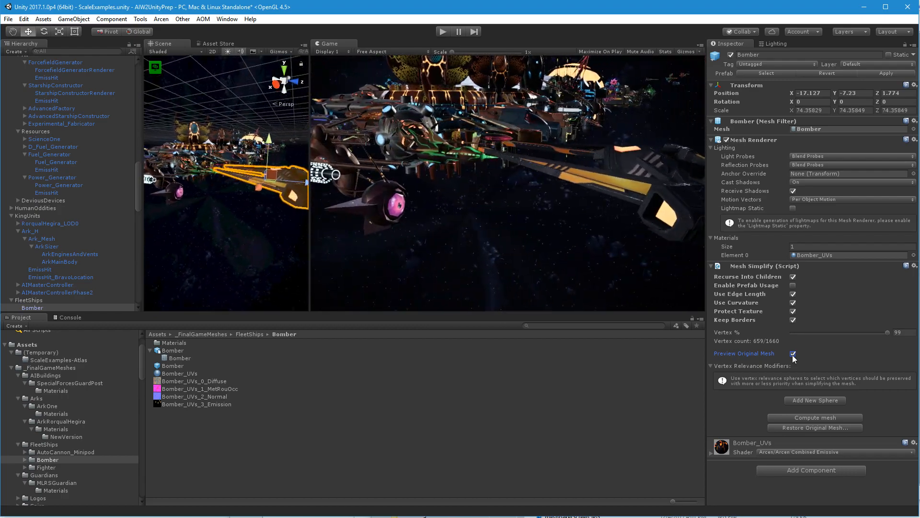
left_click(793, 354)
left_click(793, 354)
left_click(793, 354)
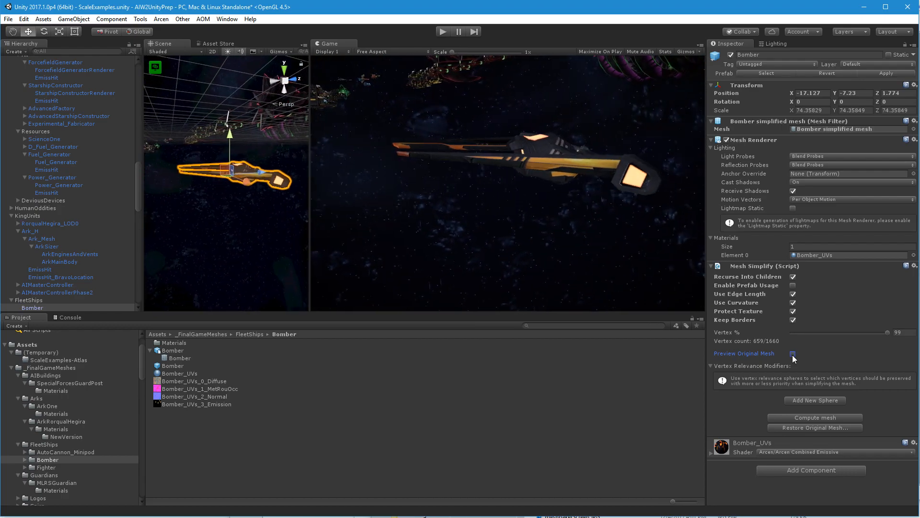
left_click(793, 354)
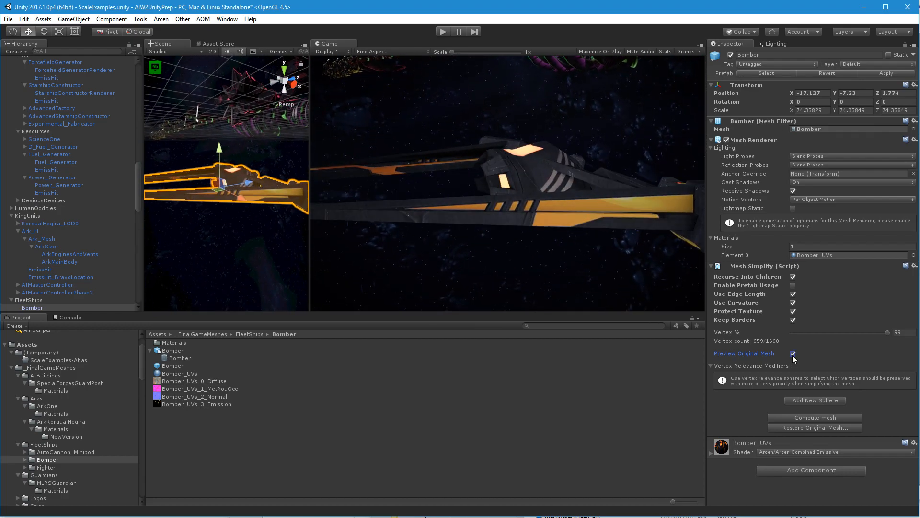
left_click(793, 354)
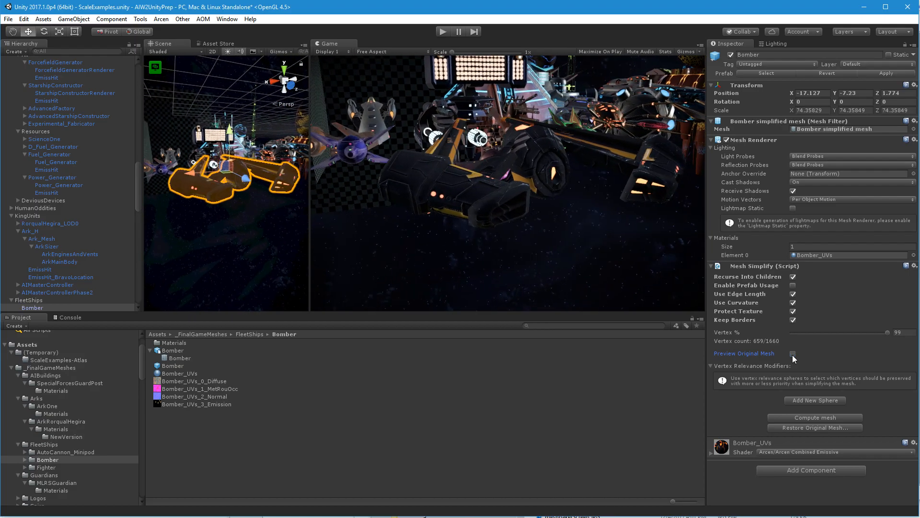
left_click(793, 354)
left_click(793, 354)
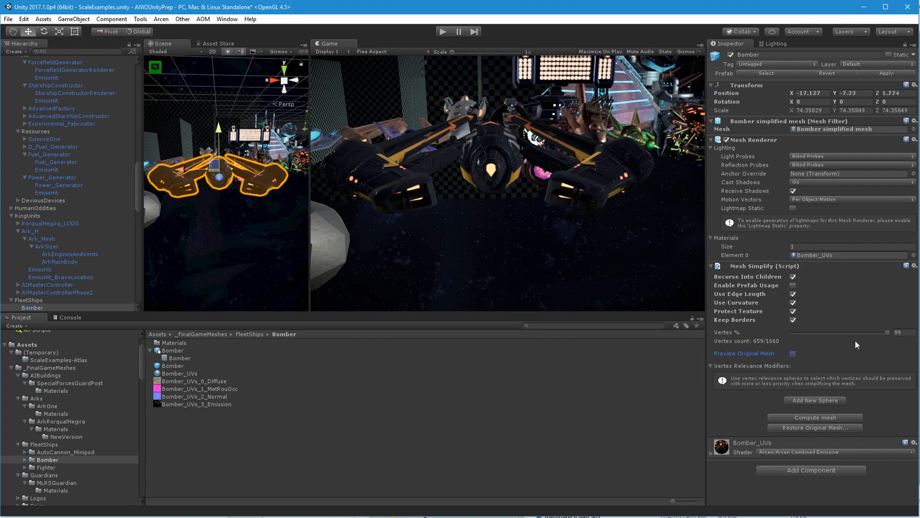
Step: Enable prefab usage for the simplified mesh and save it as BomberLOD1.asset in _FinalGameMeshes/FleetShips/Bomber
left_click(794, 286)
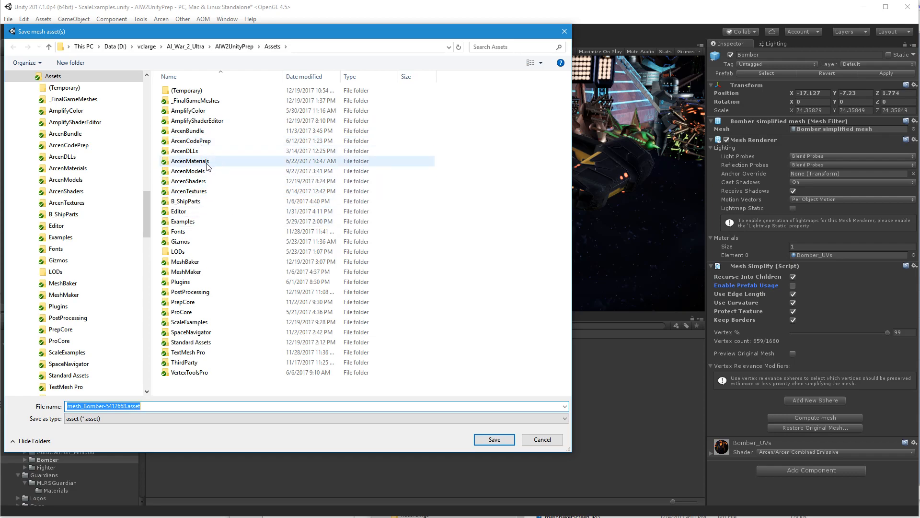
double_click(202, 172)
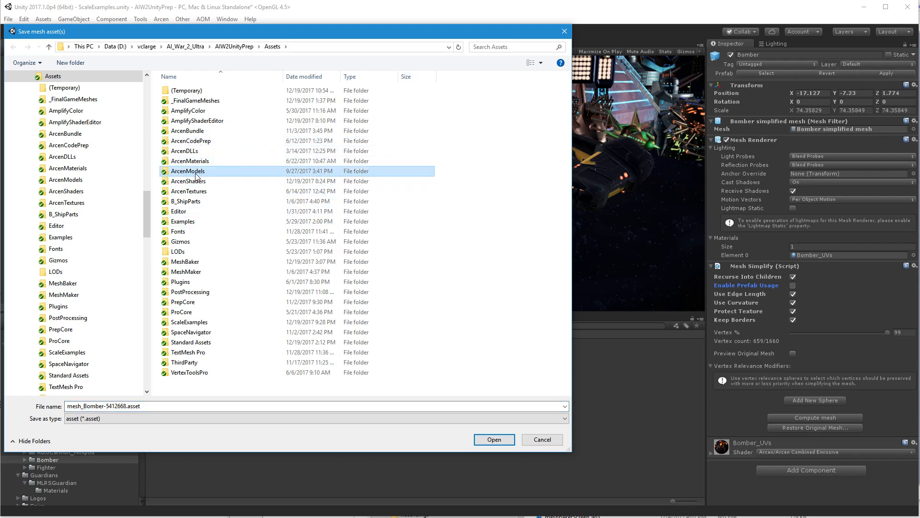
key("alt+Left")
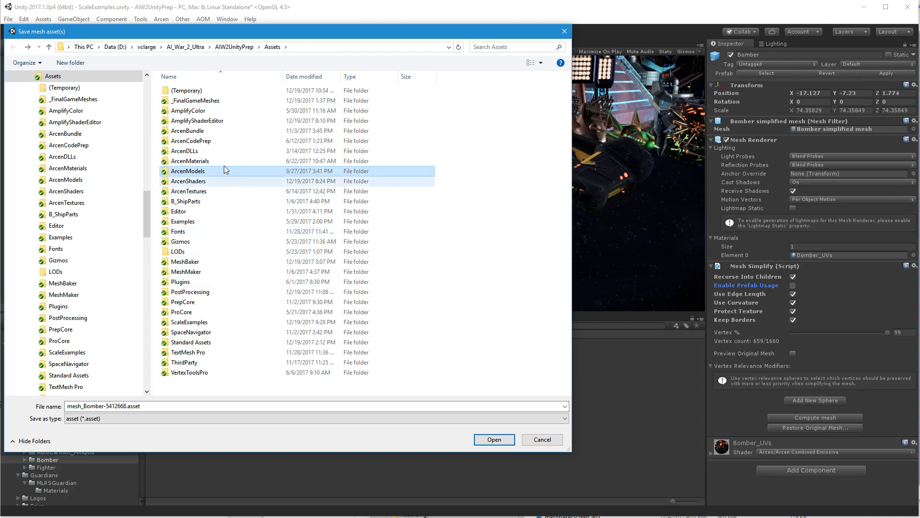
double_click(196, 100)
left_click(190, 111)
double_click(190, 114)
double_click(187, 100)
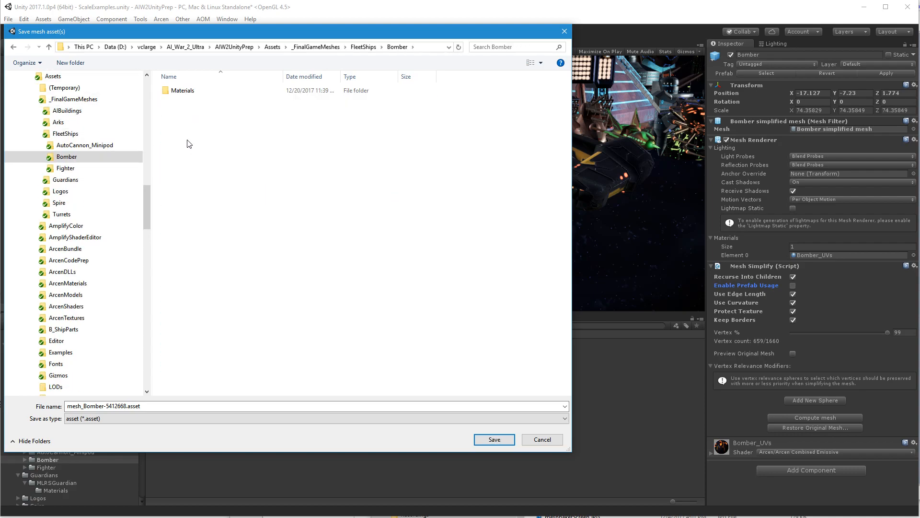
left_click(125, 406)
left_click(126, 406)
key("shift+Home")
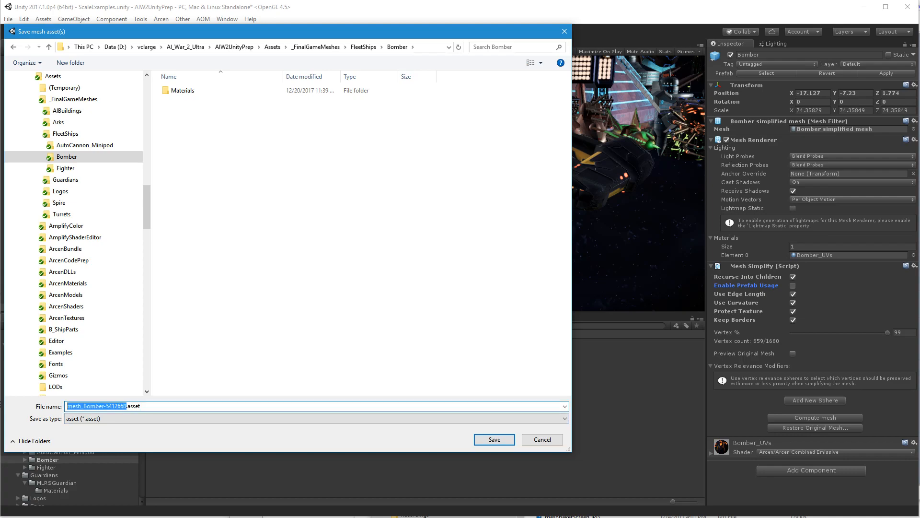
type("BomberLOD")
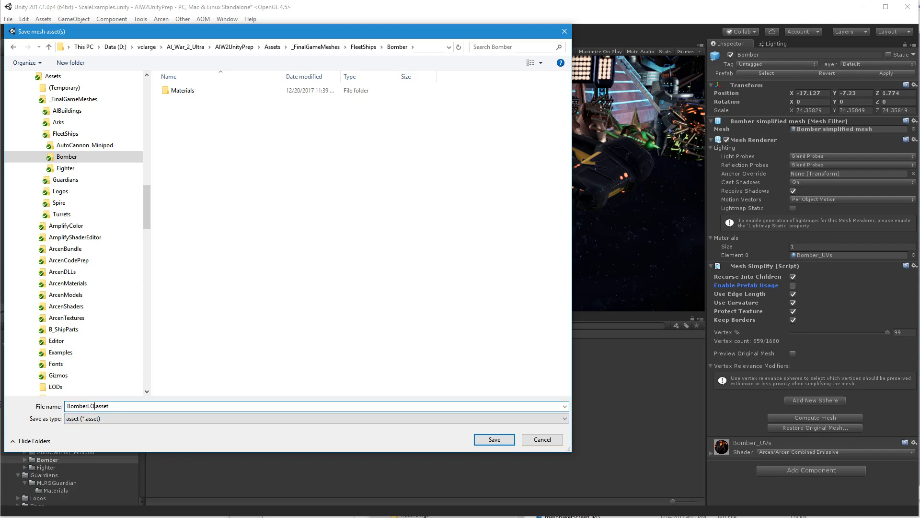
key("Return")
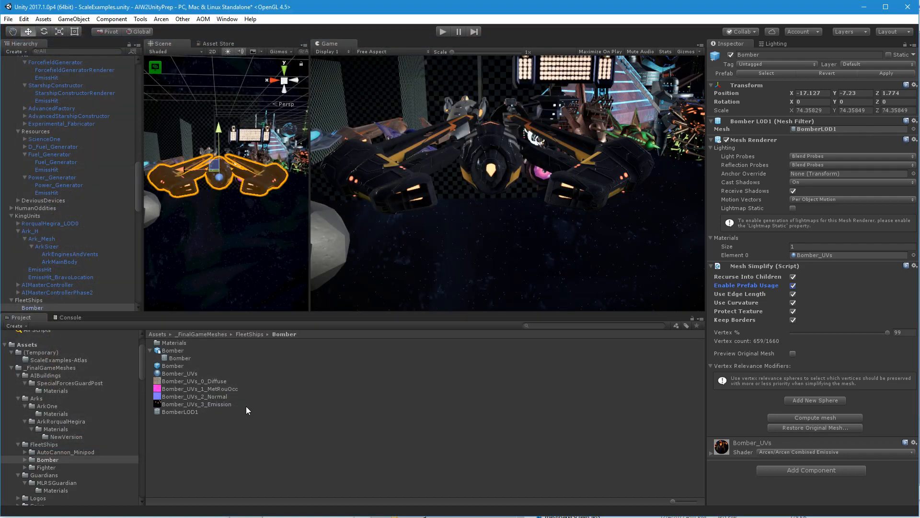
Step: Compare the vertex and triangle counts of the BomberLOD1 mesh and the original Bomber mesh in their previews
left_click(186, 411)
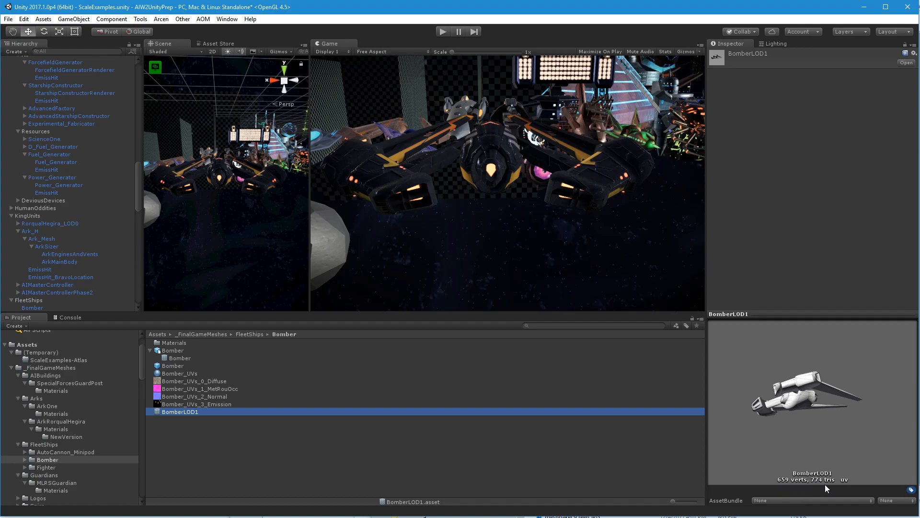
left_click_drag(803, 430, 820, 450)
left_click(177, 358)
left_click_drag(828, 436, 902, 413)
left_click(180, 411)
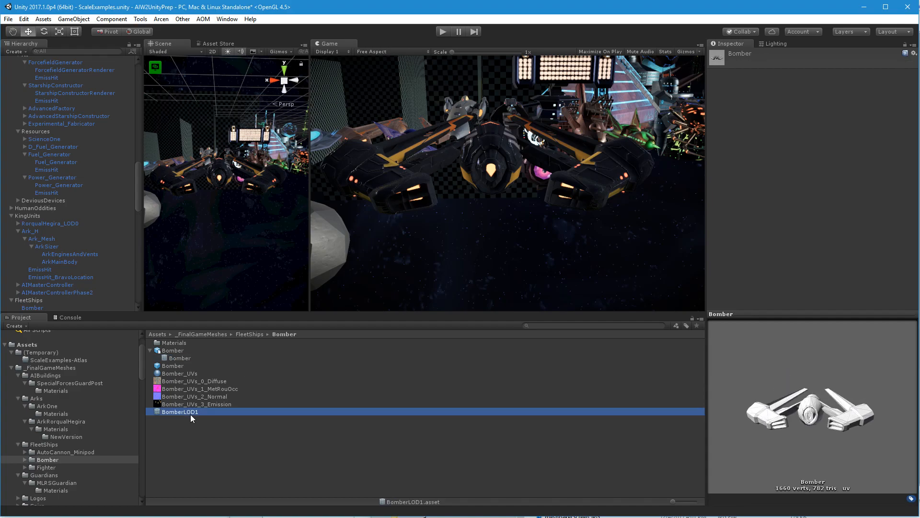
Step: Recompute the Bomber ship's simplified mesh at a Vertex % of 75 and check the BomberLOD1 asset's preview
left_click(255, 189)
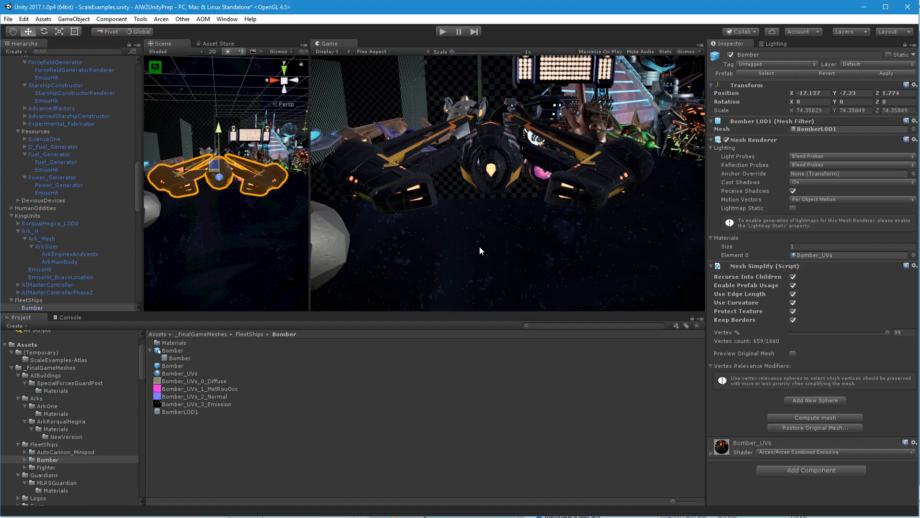
left_click(838, 416)
left_click(904, 331)
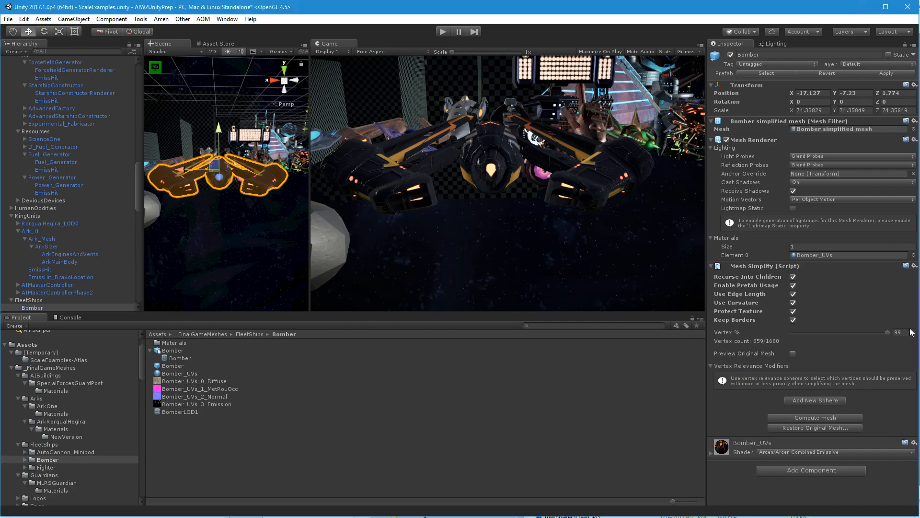
type("75")
left_click(828, 415)
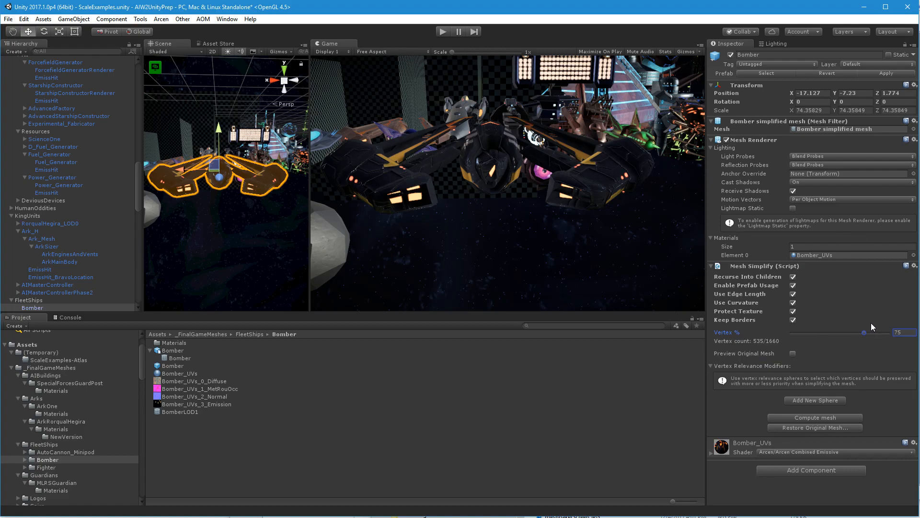
left_click(201, 412)
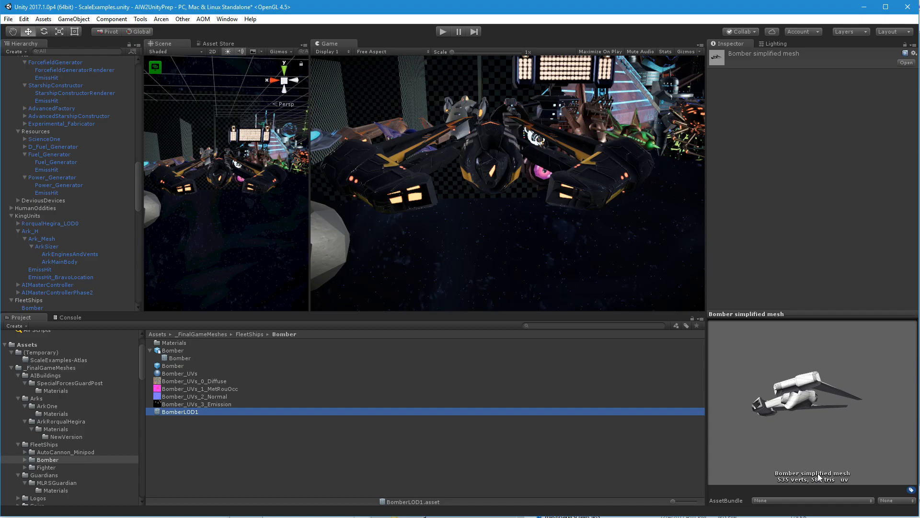
Step: Remove the Mesh Simplify component from the Bomber ship and return it to the original Bomber mesh
left_click(260, 187)
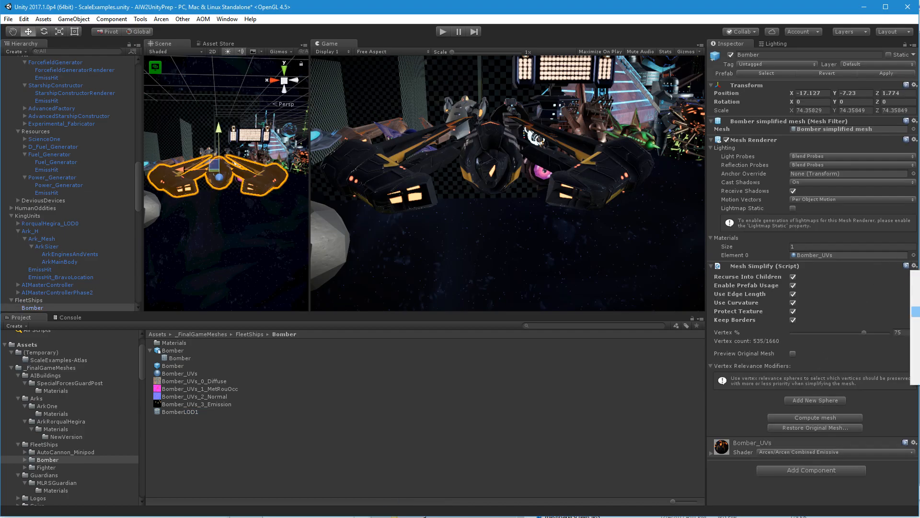
left_click(916, 312)
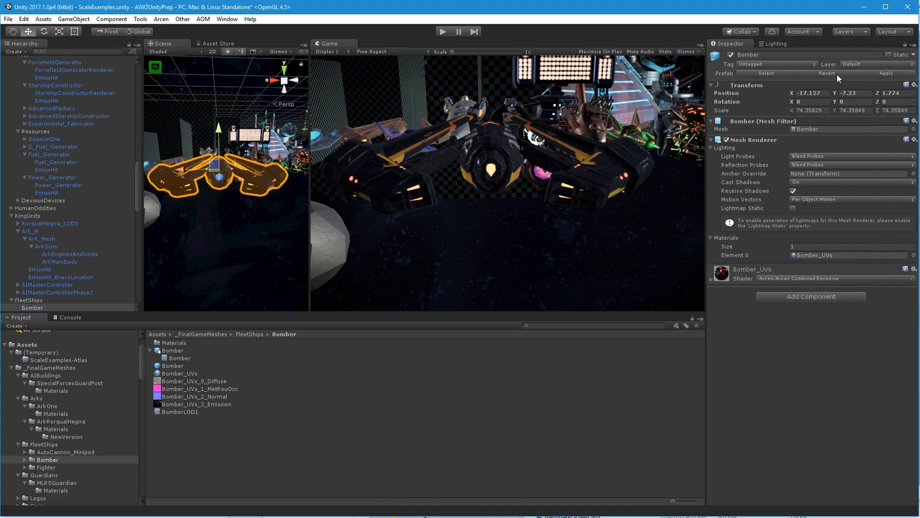
Step: Check the original Bomber mesh against the recomputed BomberLOD1 mesh in the asset previews, finishing with nothing selected
left_click(168, 360)
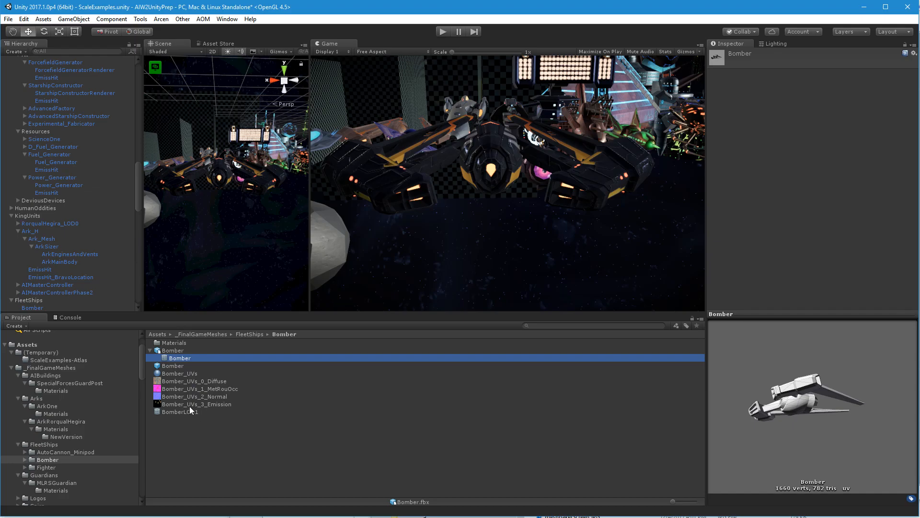
left_click(189, 405)
left_click(194, 411)
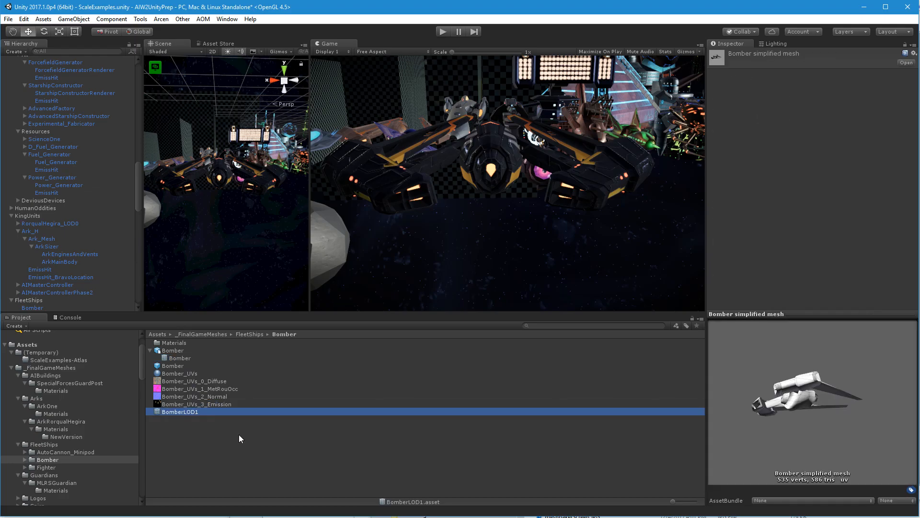
left_click(291, 462)
Step: Look through the scene's ships and the object hierarchy for another model to examine
right_click_drag(226, 278, 467, 244)
right_click_drag(235, 222, 19, 228)
right_click_drag(149, 235, 146, 238)
key("w")
key("a")
scroll(71, 153, "up", 5)
scroll(70, 150, "up", 10)
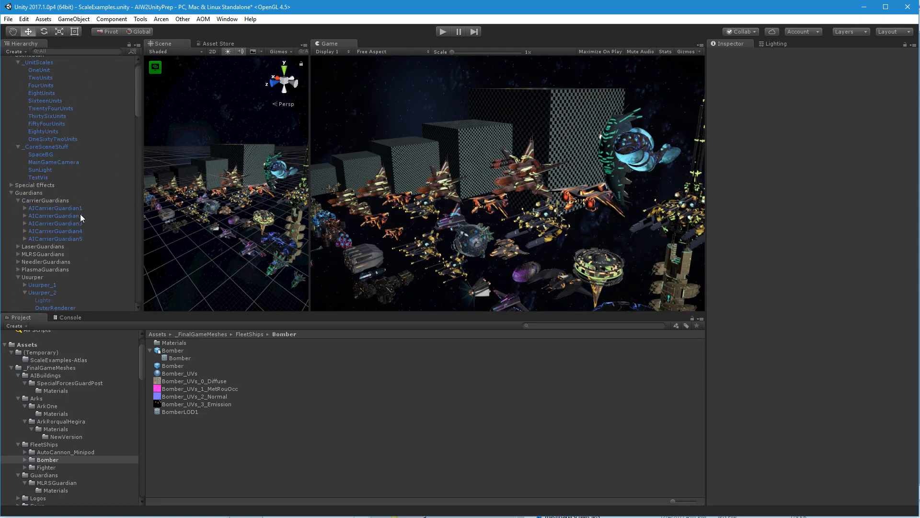
scroll(80, 218, "down", 5)
scroll(80, 218, "down", 10)
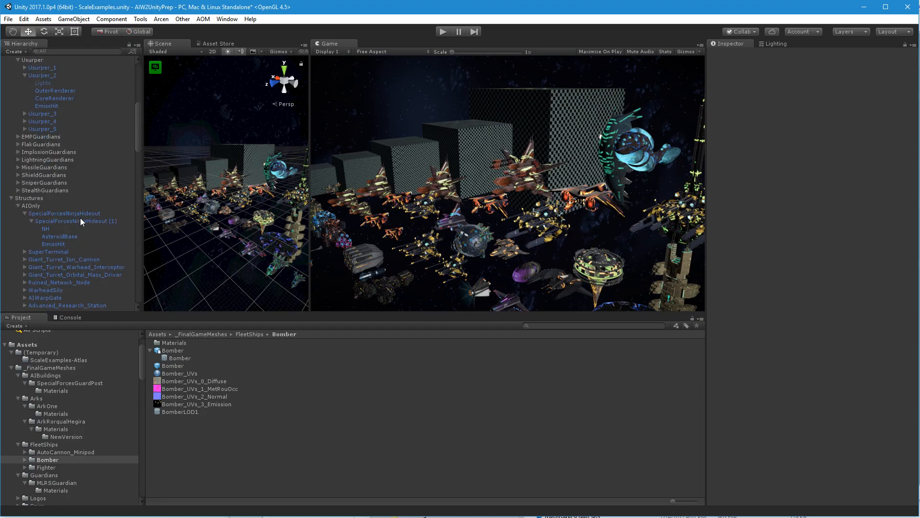
Step: Search the scene hierarchy for "plasma", frame the PlasmaTorpedoLauncher, and clear the search
left_click(67, 51)
type("plasma")
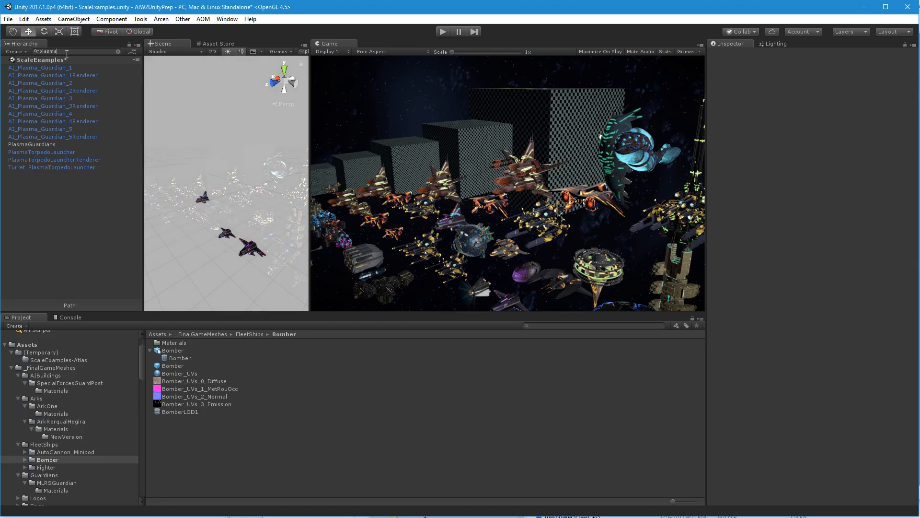
double_click(70, 152)
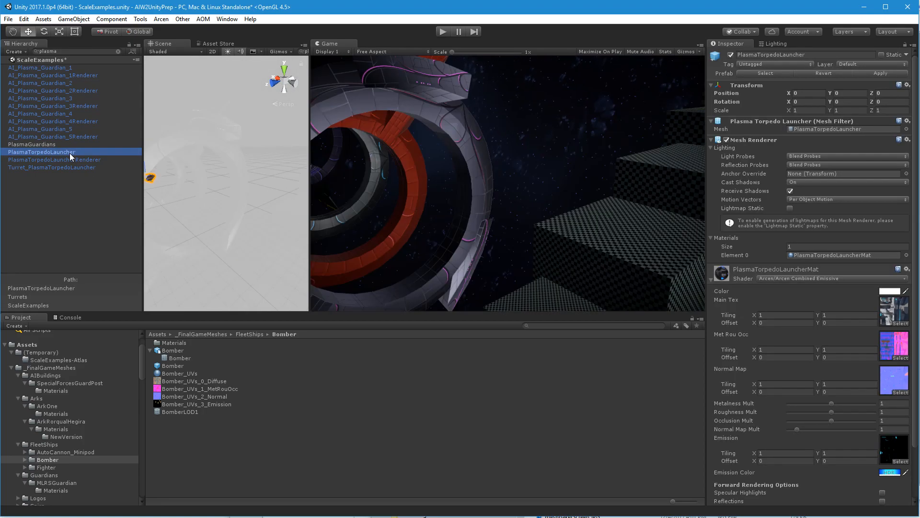
left_click(117, 51)
right_click_drag(249, 211, 369, 209)
key("w")
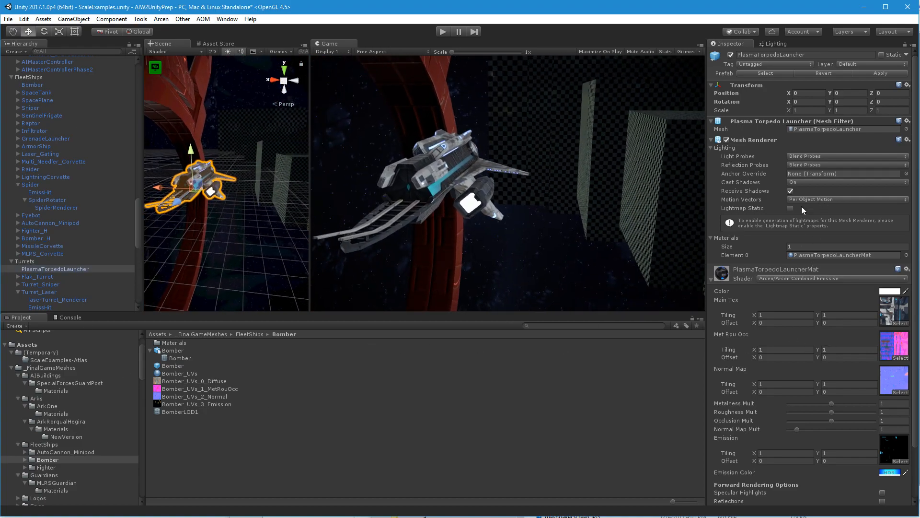
Step: Locate the PlasmaTorpedoLauncher's mesh asset in the project, examine its vertex and triangle counts, and inspect the model in the scene
left_click(830, 131)
left_click(582, 343)
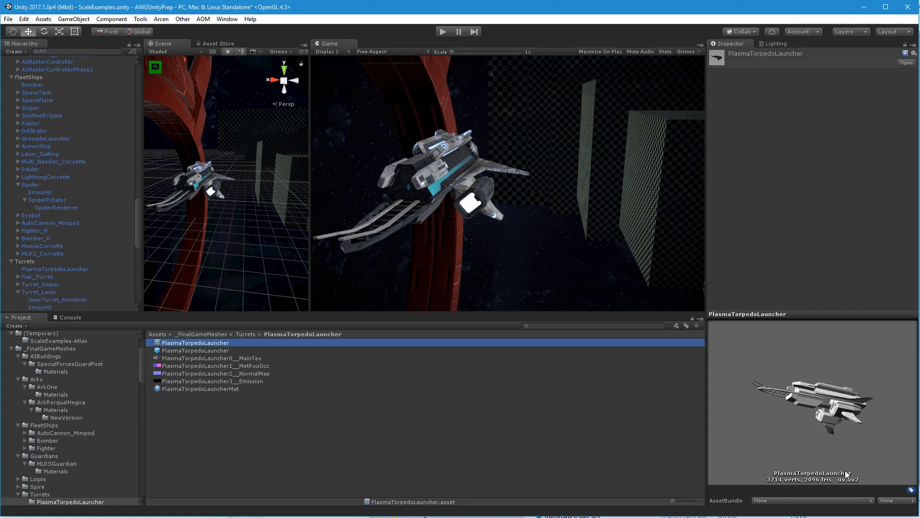
left_click_drag(188, 219, 97, 232, "alt")
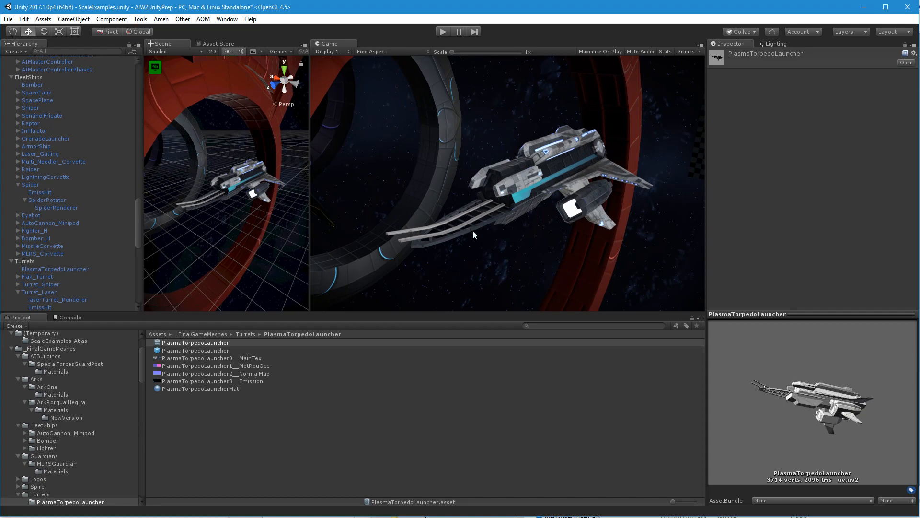
scroll(105, 148, "up", 3)
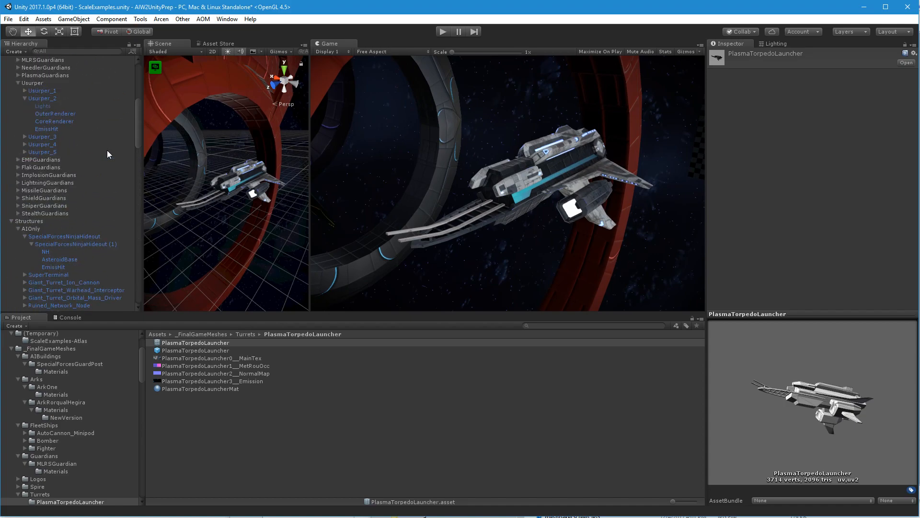
scroll(110, 170, "down", 8)
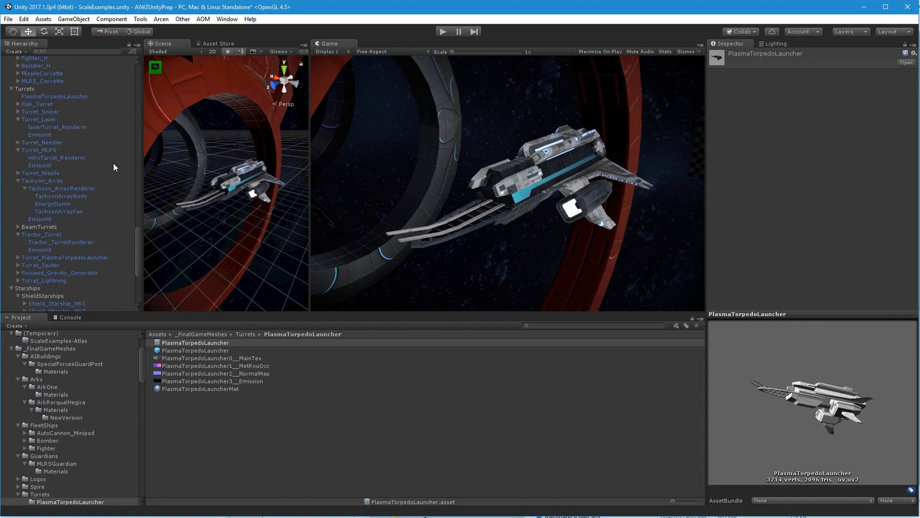
left_click(239, 177)
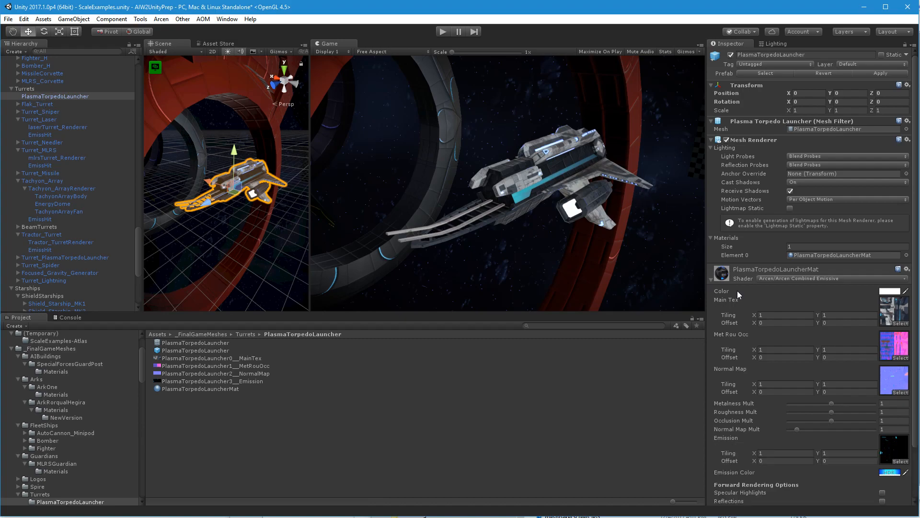
left_click(170, 344)
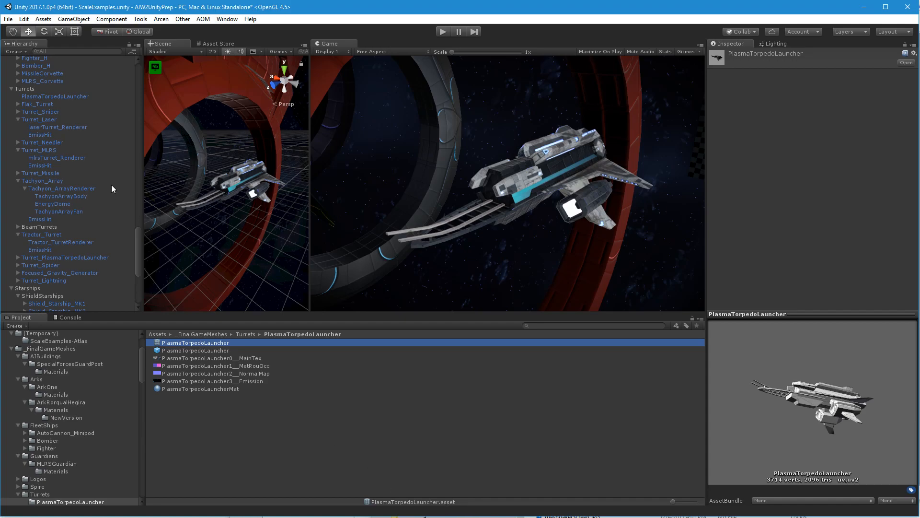
Step: Trace the PlasmaTorpedoLauncher's assigned mesh to its project asset and examine the mesh preview
left_click(251, 193)
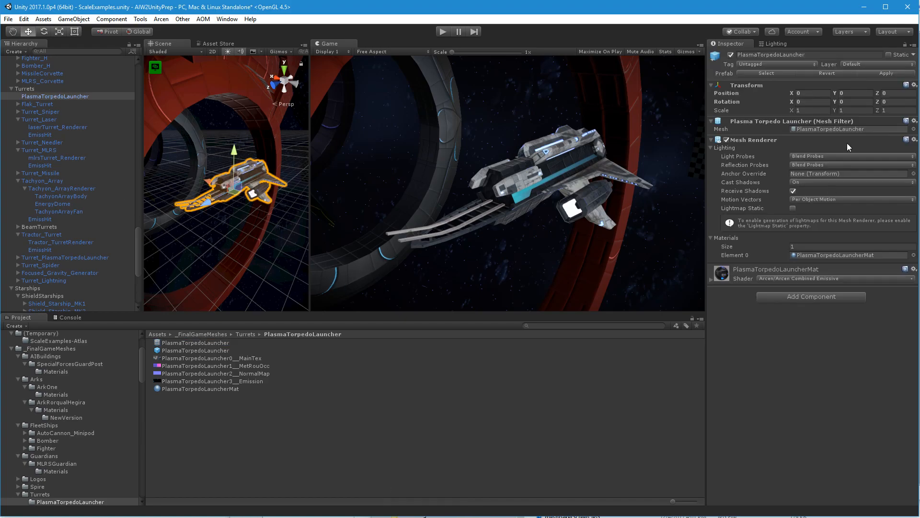
left_click(854, 129)
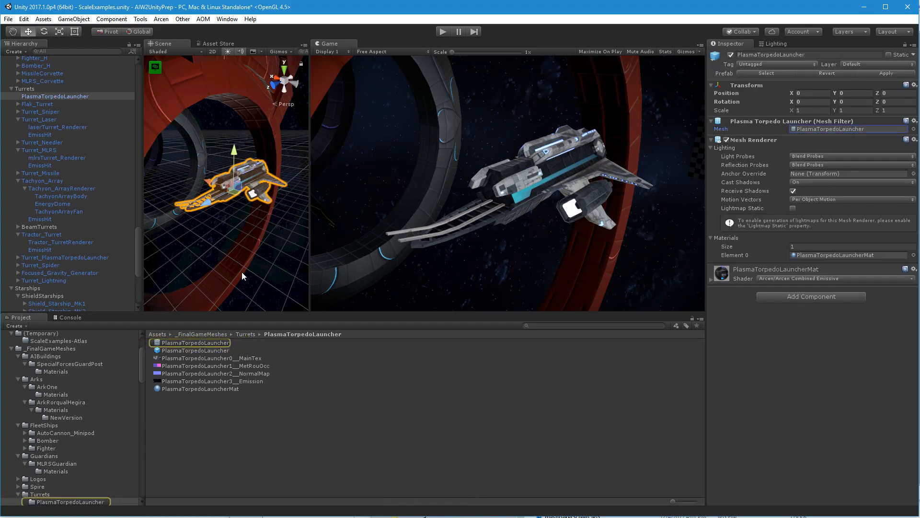
left_click(208, 344)
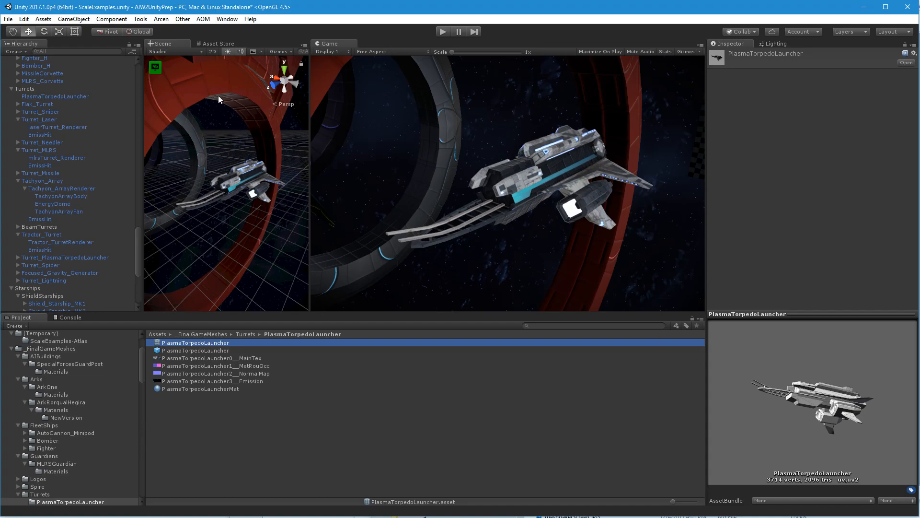
left_click(184, 20)
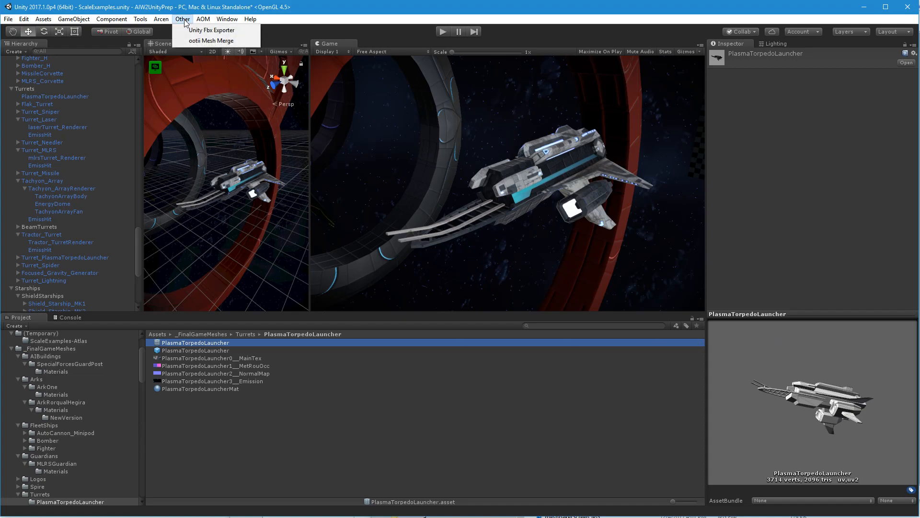
left_click(184, 33)
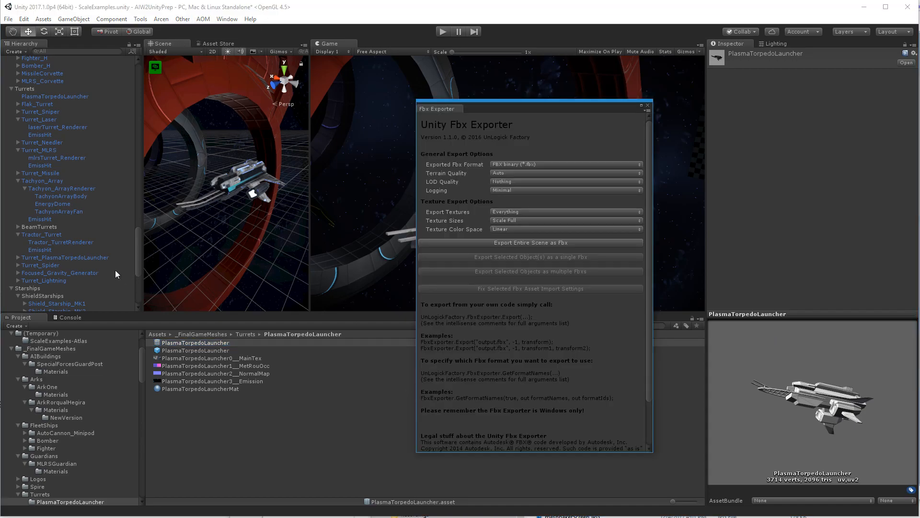
left_click(48, 96)
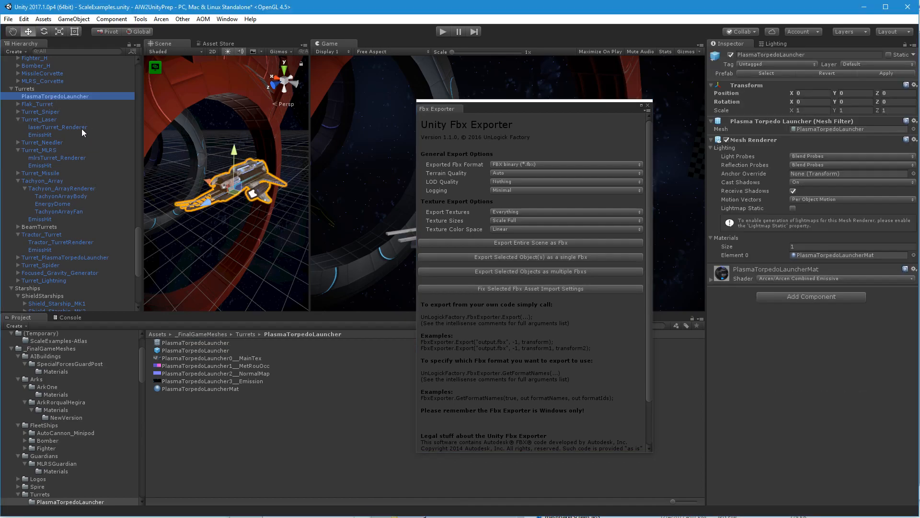
left_click(531, 258)
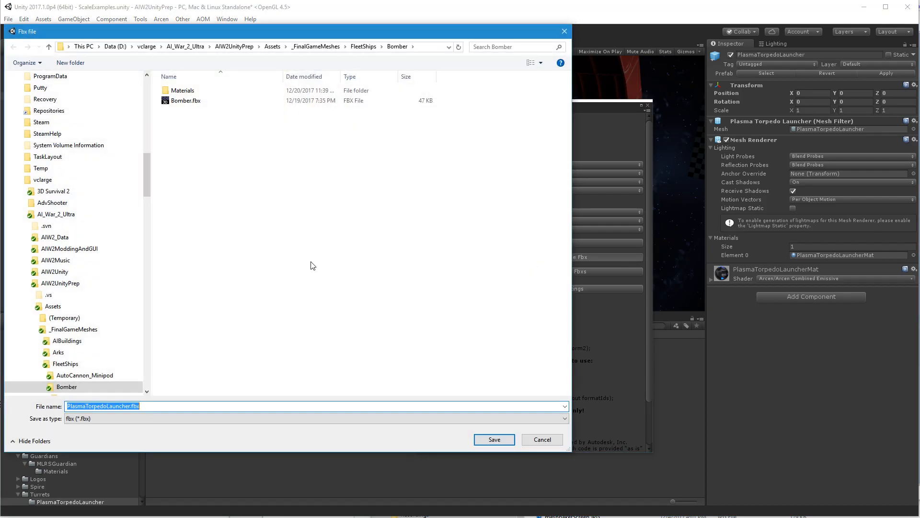
left_click(539, 440)
left_click(647, 106)
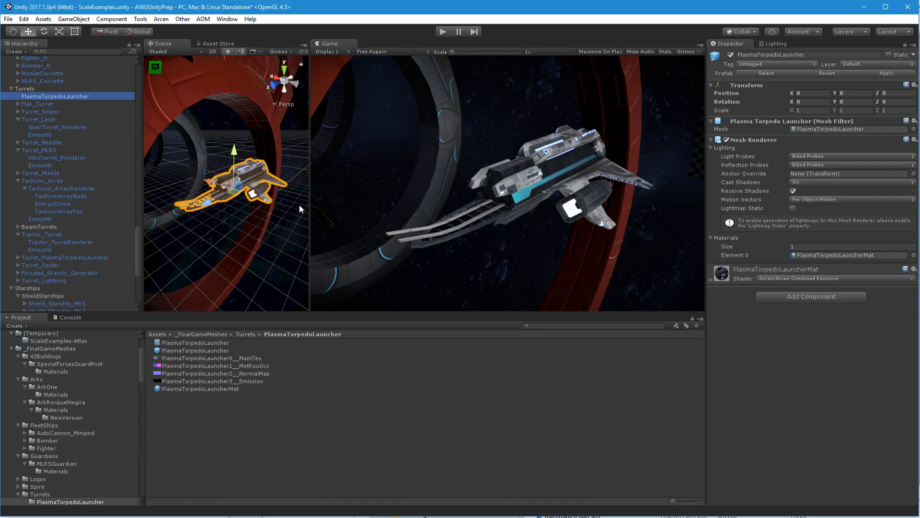
Step: Add a Mesh Simplify component to the PlasmaTorpedoLauncher and compute its mesh at 100% vertices
left_click(784, 295)
left_click(795, 334)
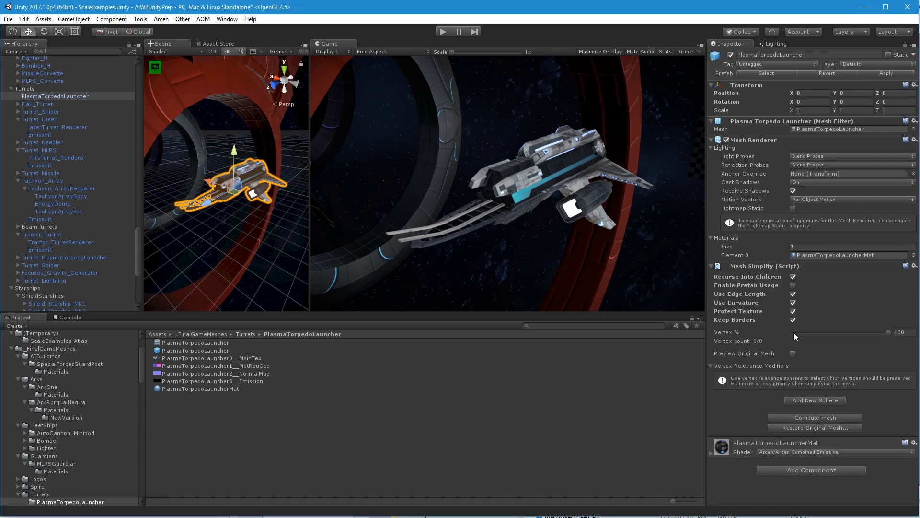
left_click(813, 417)
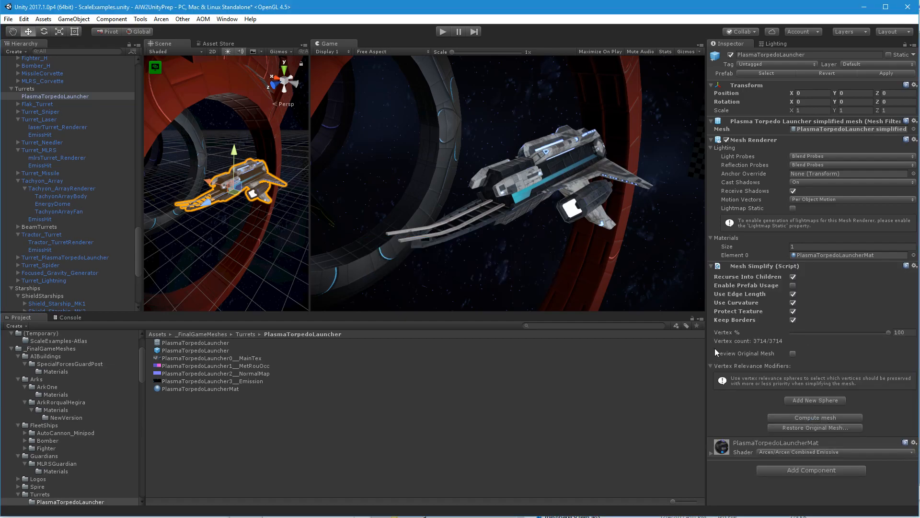
Step: Set the vertex percentage to 99 and recompute the PlasmaTorpedoLauncher mesh
left_click(900, 332)
type("99")
left_click(826, 416)
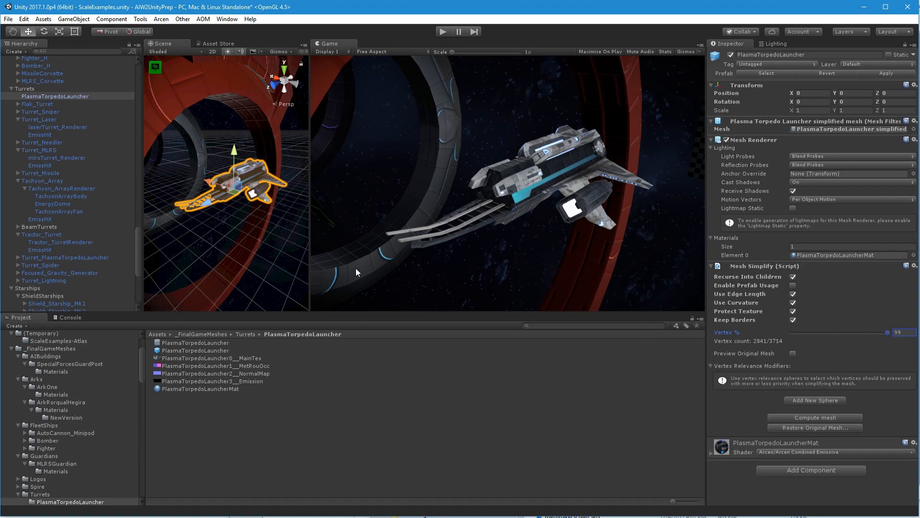
Step: Compare the simplified PlasmaTorpedoLauncher with its original mesh from several angles, finishing with the simplified mesh shown
left_click_drag(195, 243, 381, 246, "alt")
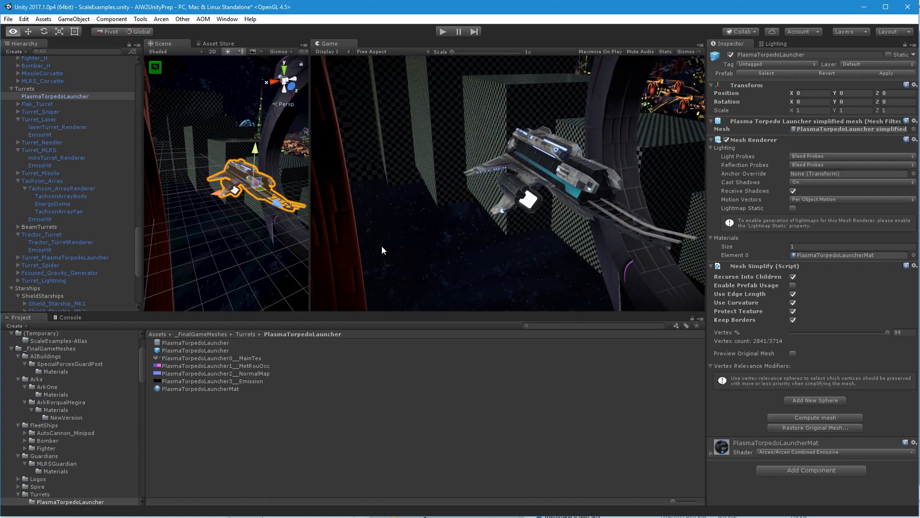
left_click(794, 353)
left_click(794, 353)
left_click(794, 353)
left_click_drag(226, 259, 62, 235, "alt")
left_click_drag(293, 169, 286, 195, "alt")
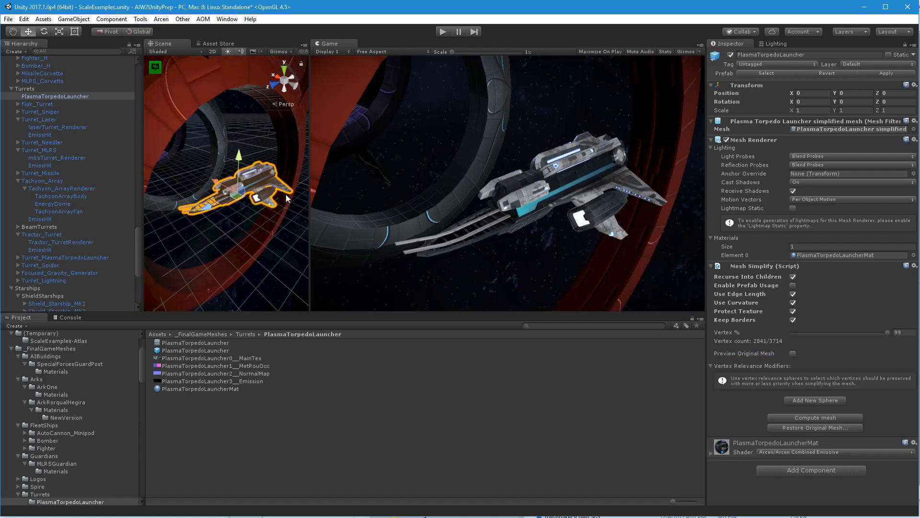
left_click(793, 354)
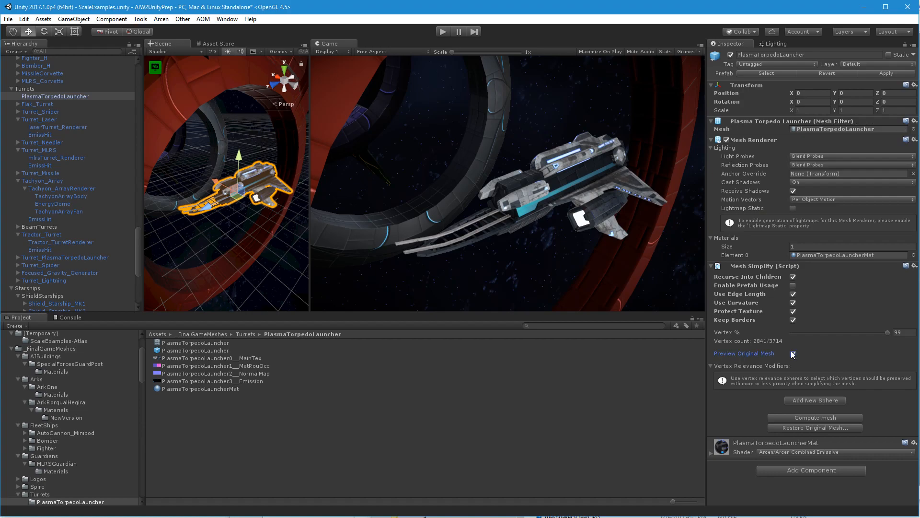
left_click(793, 353)
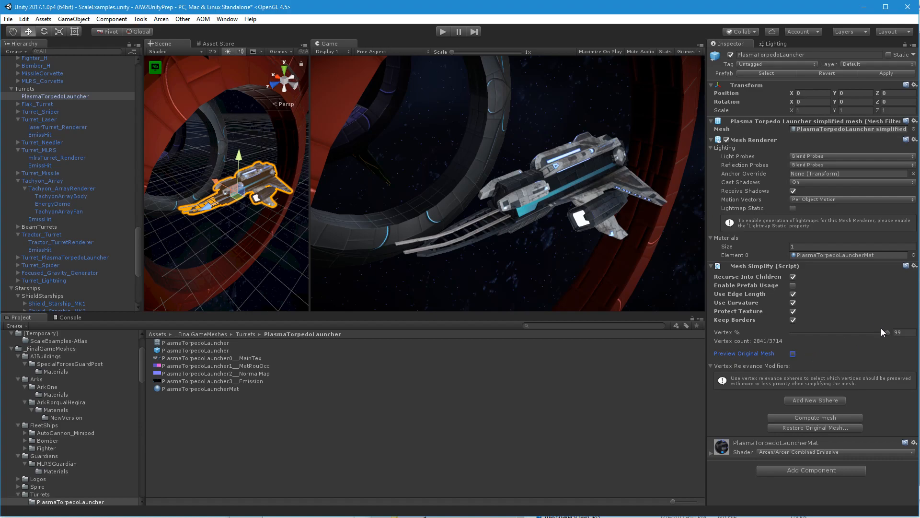
Step: Recompute the PlasmaTorpedoLauncher mesh at 80% vertices and inspect the result from another angle
left_click(904, 333)
type("80")
left_click(797, 418)
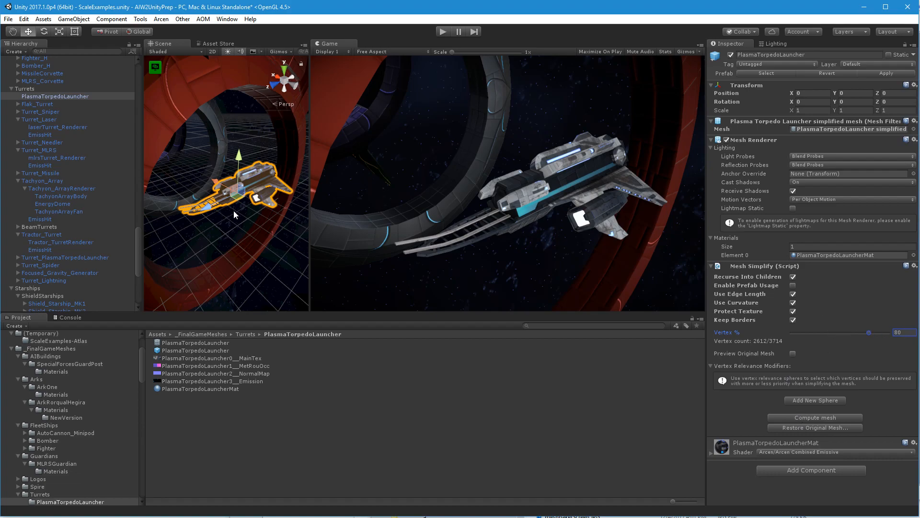
right_click_drag(239, 206, 242, 203)
Step: Recompute the PlasmaTorpedoLauncher mesh at 50% vertices
left_click(905, 332)
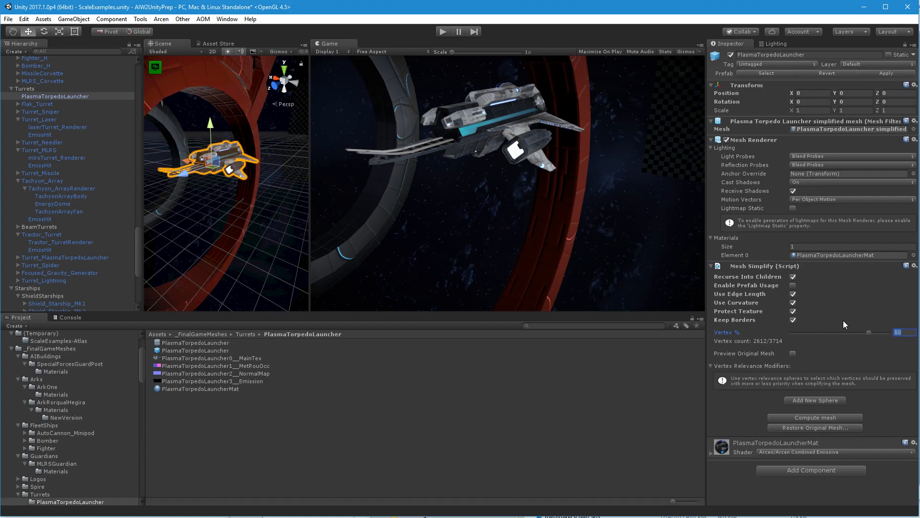
type("50")
left_click(841, 418)
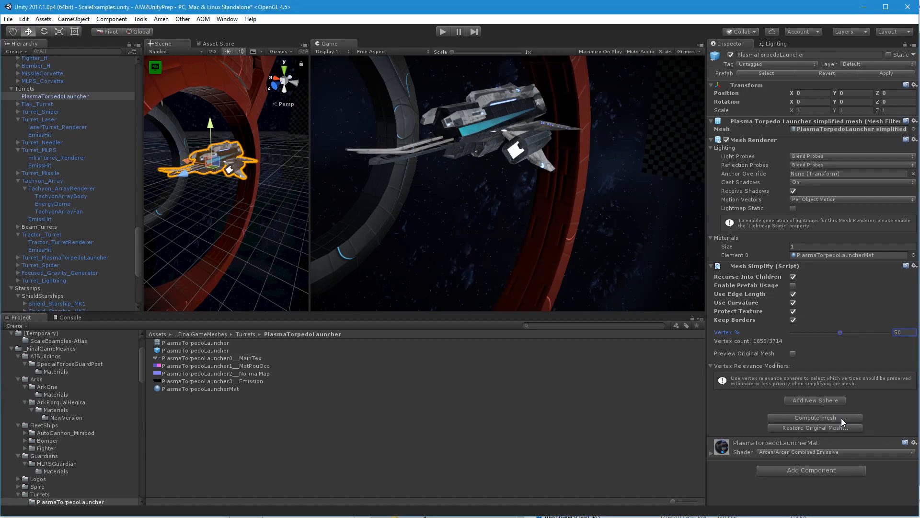
Step: Recompute the PlasmaTorpedoLauncher mesh at 70% vertices and compare it with the original mesh
left_click(911, 331)
left_click(819, 416)
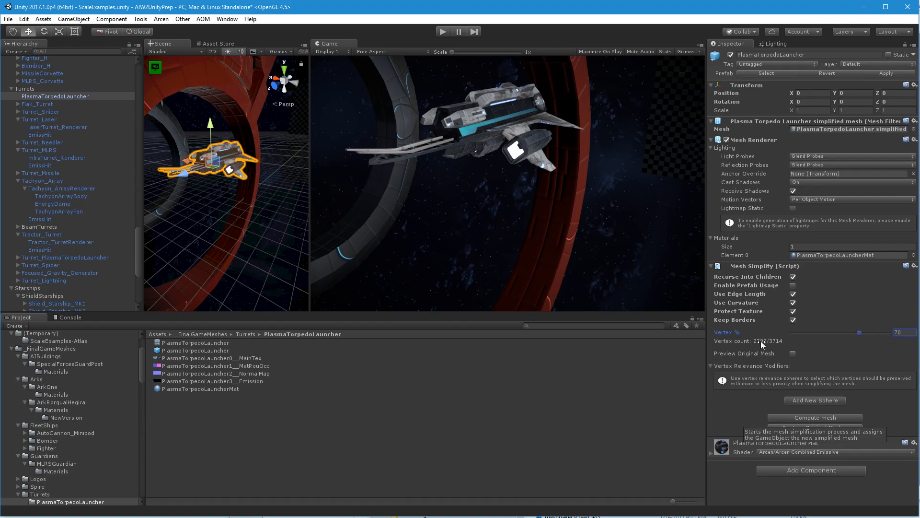
left_click(793, 354)
left_click(793, 354)
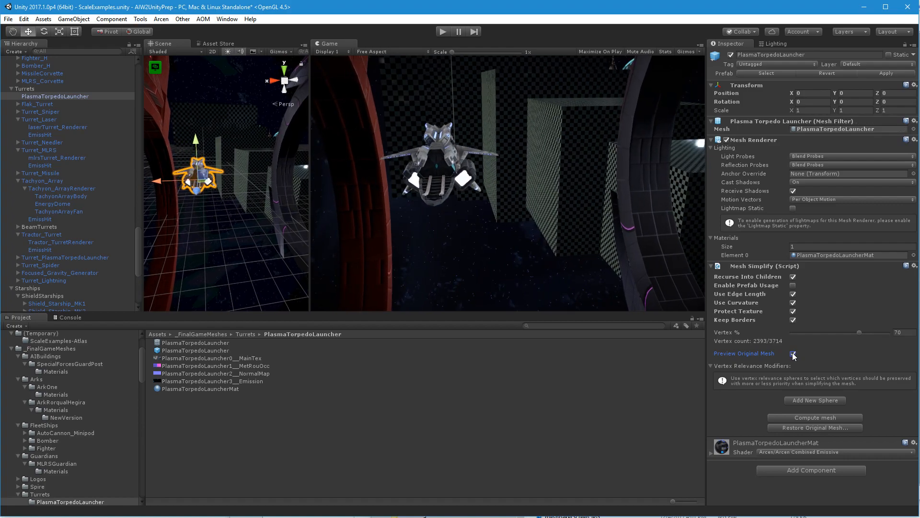
left_click(793, 354)
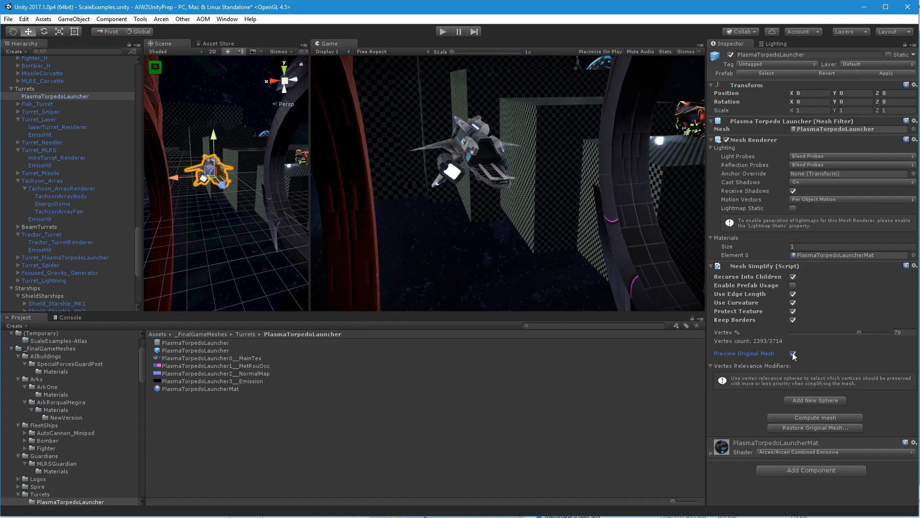
Step: Recompute the mesh at 80% vertices and compare it with the original, finishing with the simplified mesh shown
left_click(904, 332)
type("80")
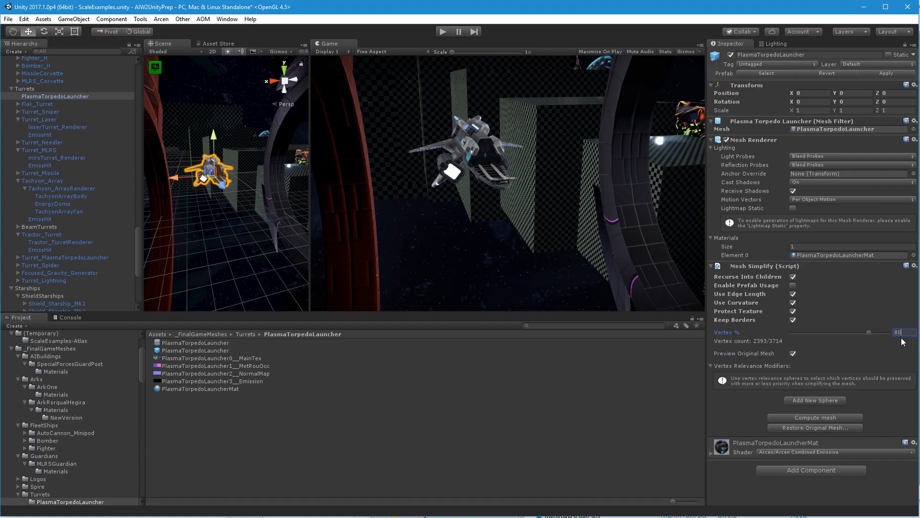
left_click(801, 416)
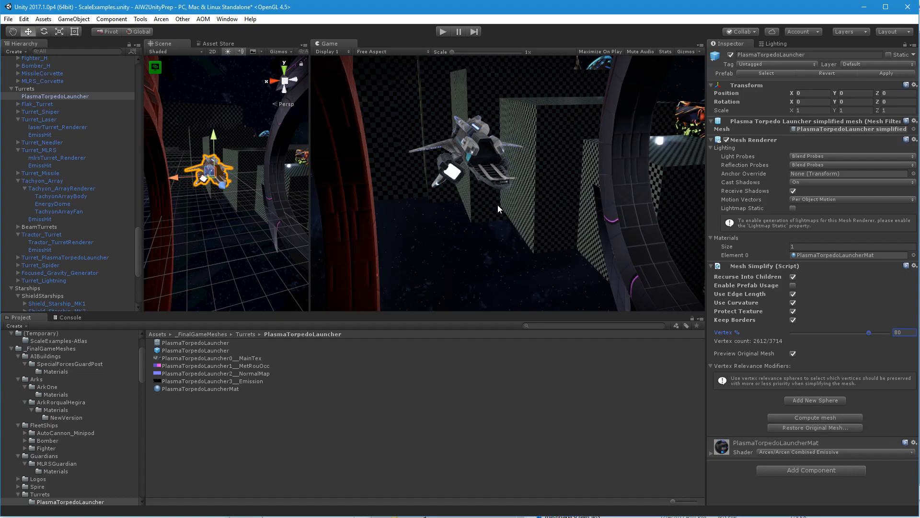
left_click(793, 354)
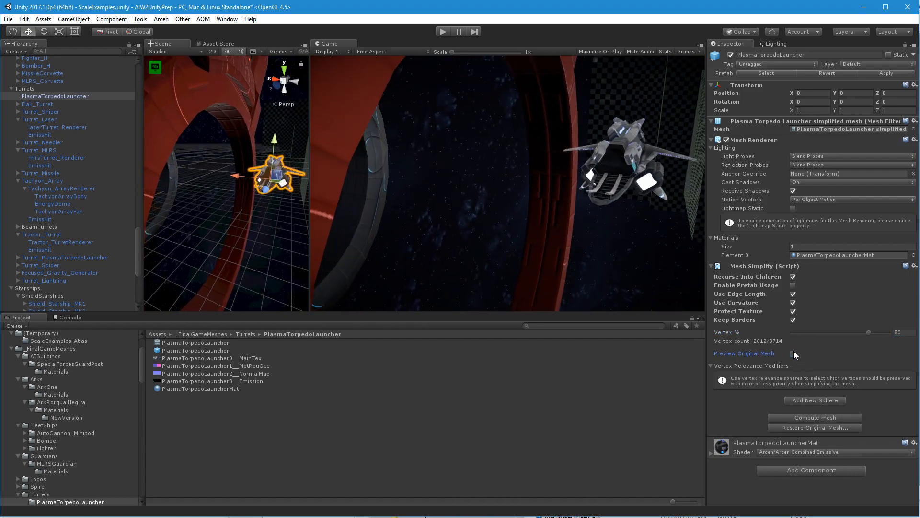
left_click(794, 353)
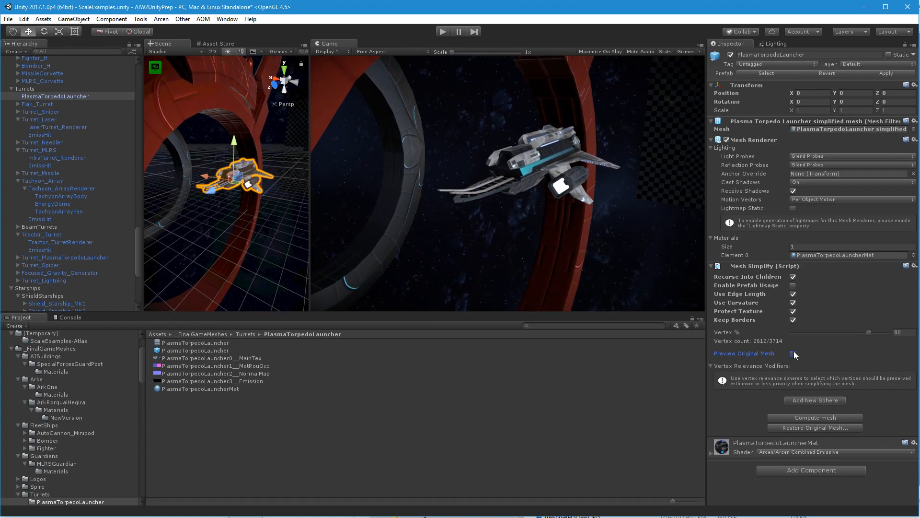
Step: Recompute the mesh at 70% vertices and compare it with the original from far away
left_click(869, 332)
type("70")
left_click(848, 416)
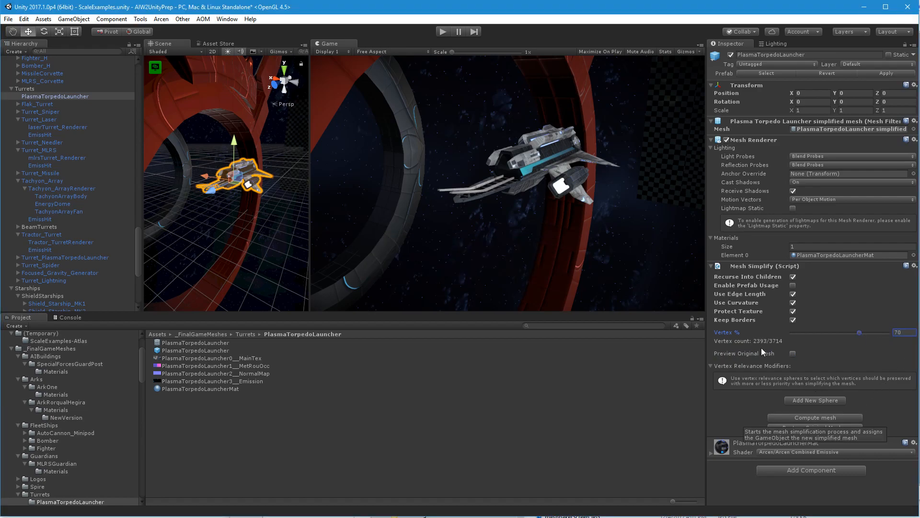
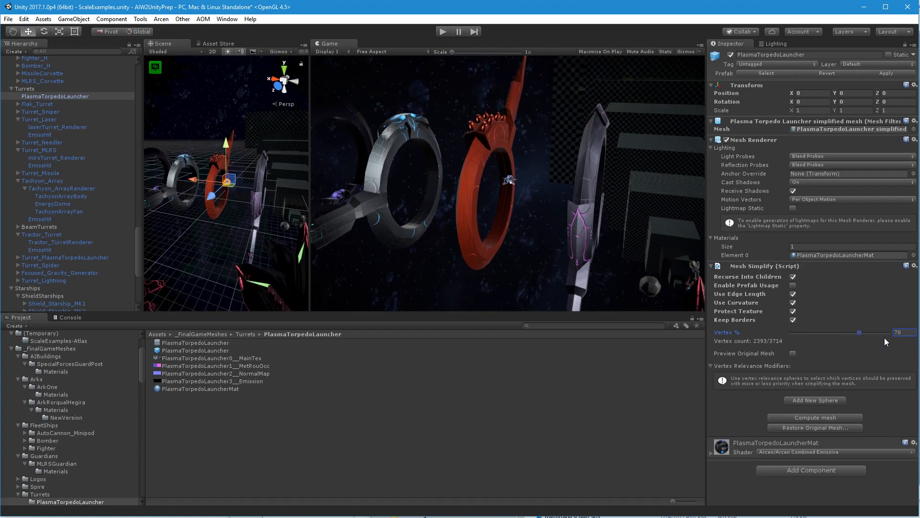
left_click(911, 331)
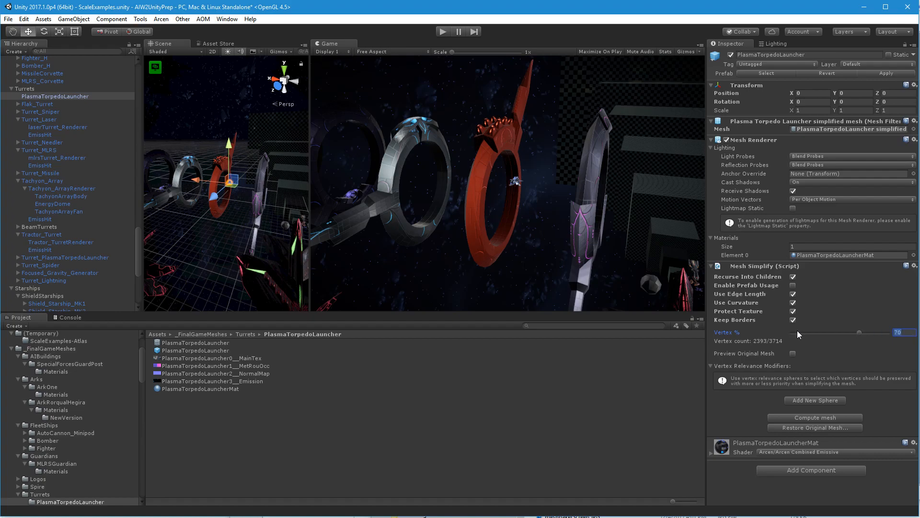
left_click(793, 355)
left_click(793, 354)
Step: Recompute the mesh at 50% vertices and check it against the original from a distance
left_click_drag(905, 332, 876, 330)
type("50")
left_click(844, 415)
left_click(793, 353)
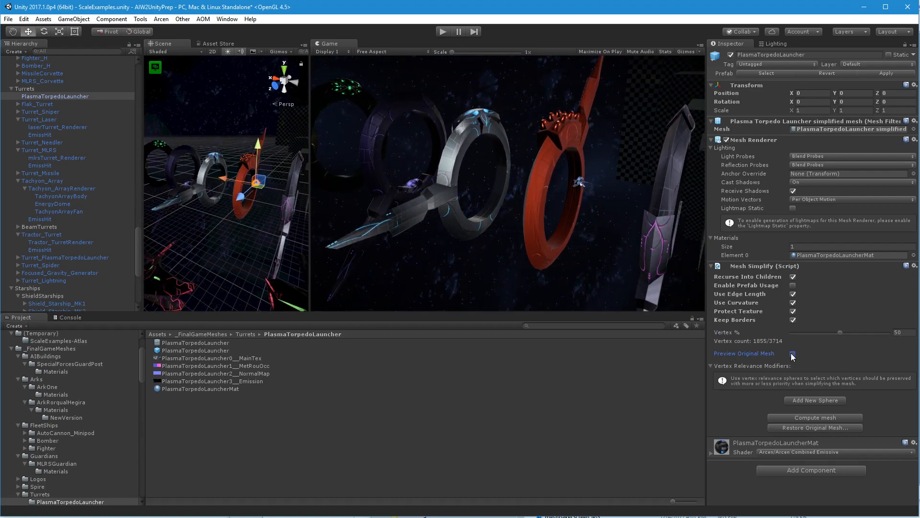
Step: Recompute the PlasmaTorpedoLauncher mesh at 80% vertices and compare it with the original, leaving the original preview off
left_click(899, 332)
type("80")
left_click(849, 417)
left_click(794, 354)
left_click(793, 354)
Step: Enable prefab usage and save the simplified mesh as PlasmaTorpedoLauncherLOD1.asset in the _FinalGameMeshes/Turrets/PlasmaTorpedoLauncher folder
left_click(793, 285)
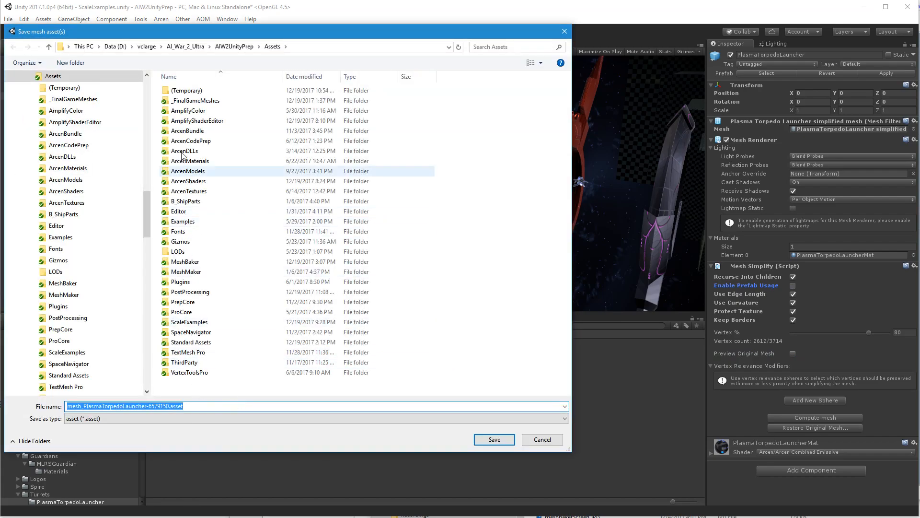
double_click(194, 101)
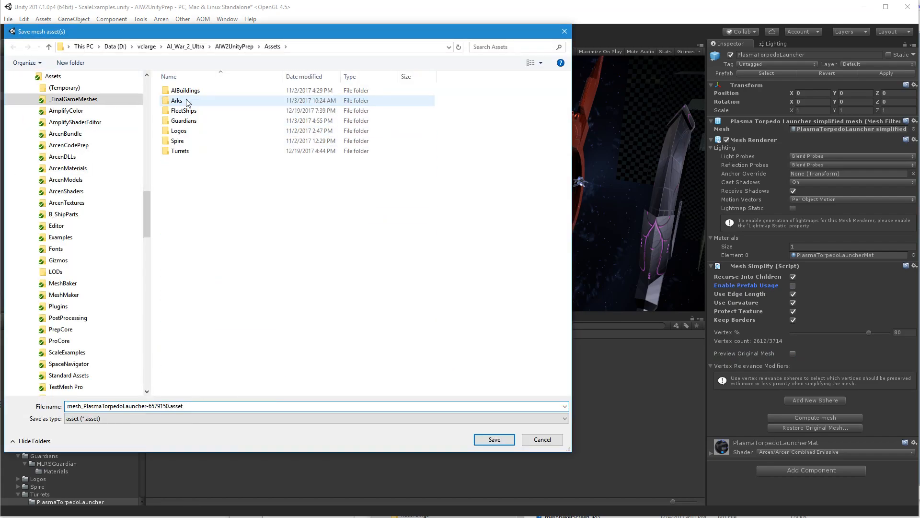
left_click(188, 150)
double_click(187, 150)
double_click(192, 91)
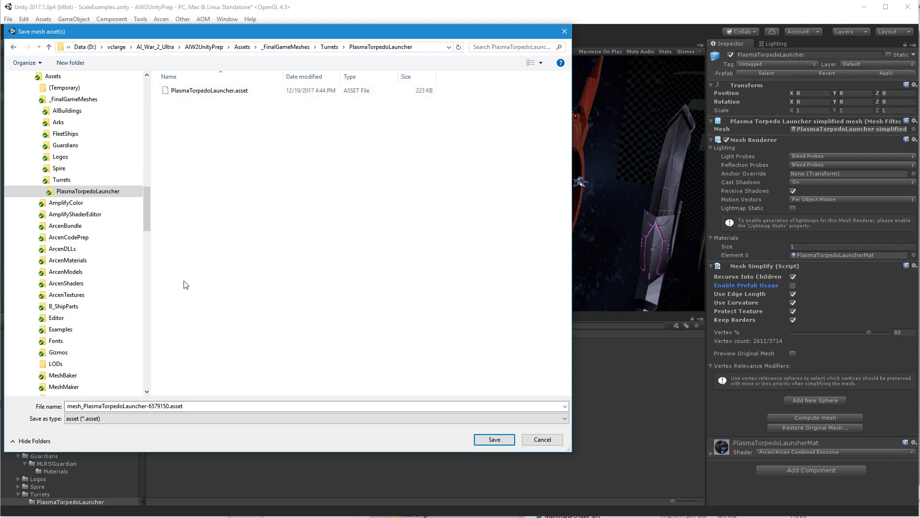
left_click(192, 90)
left_click(131, 407)
left_click(131, 407)
type("LOD1")
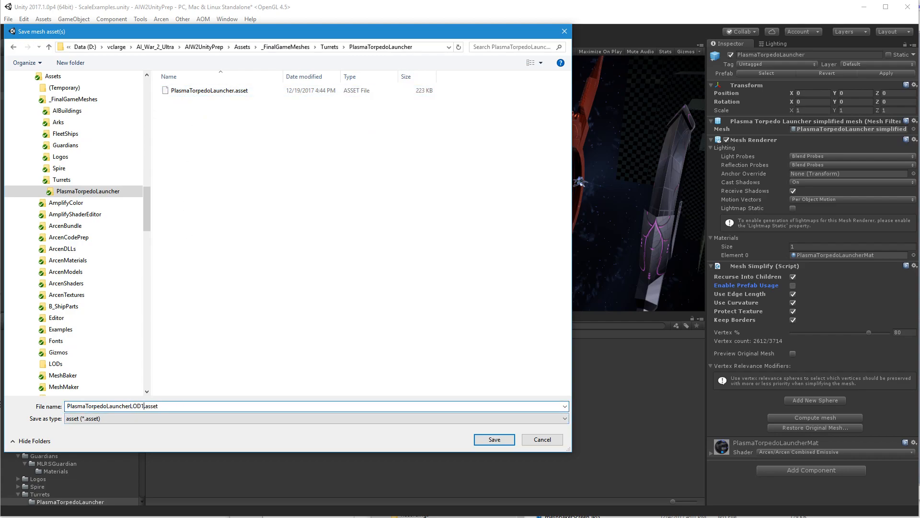
key("Return")
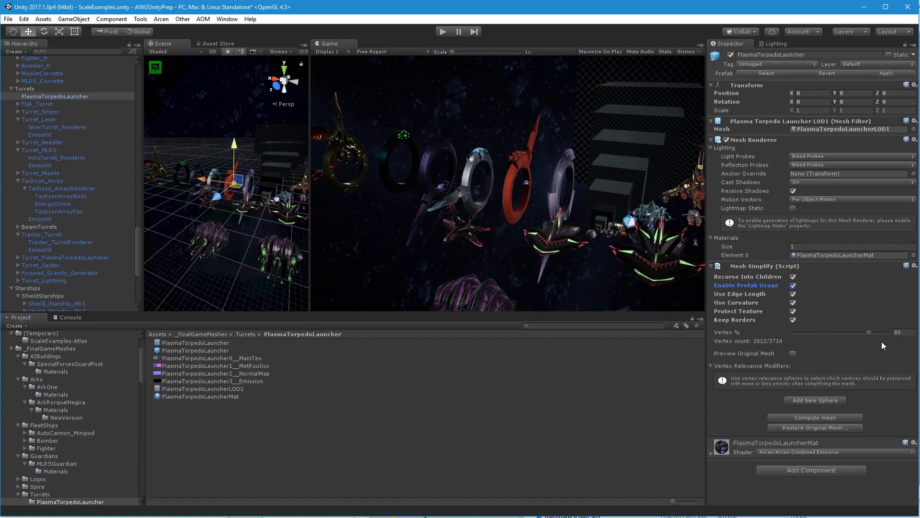
Step: Set the vertex percentage to 50 and recompute the PlasmaTorpedoLauncher mesh for a lower detail level
left_click(908, 331)
type("50")
left_click(841, 417)
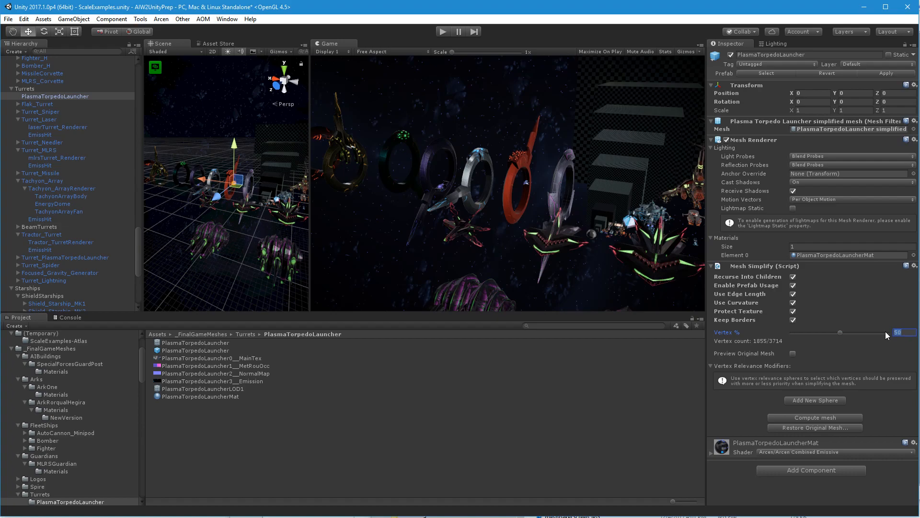
Step: Set the vertex percentage to 20 and recompute the PlasmaTorpedoLauncher mesh
left_click(818, 418)
type("2")
left_click(807, 417)
left_click_drag(911, 333, 886, 331)
type("2")
left_click(819, 418)
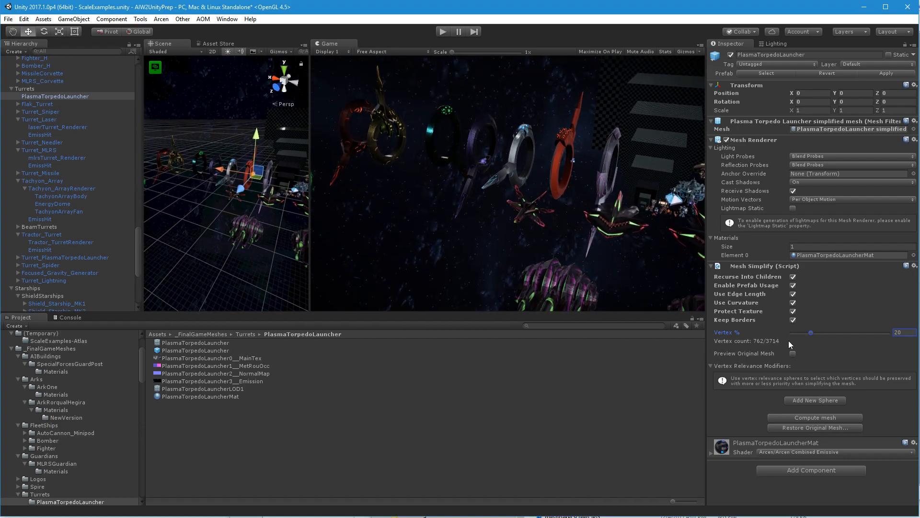
Step: Re-enable prefab usage and save the simplified mesh as PlasmaTorpedoLauncherLOD2.asset in the _FinalGameMeshes/Turrets/PlasmaTorpedoLauncher folder
left_click(793, 286)
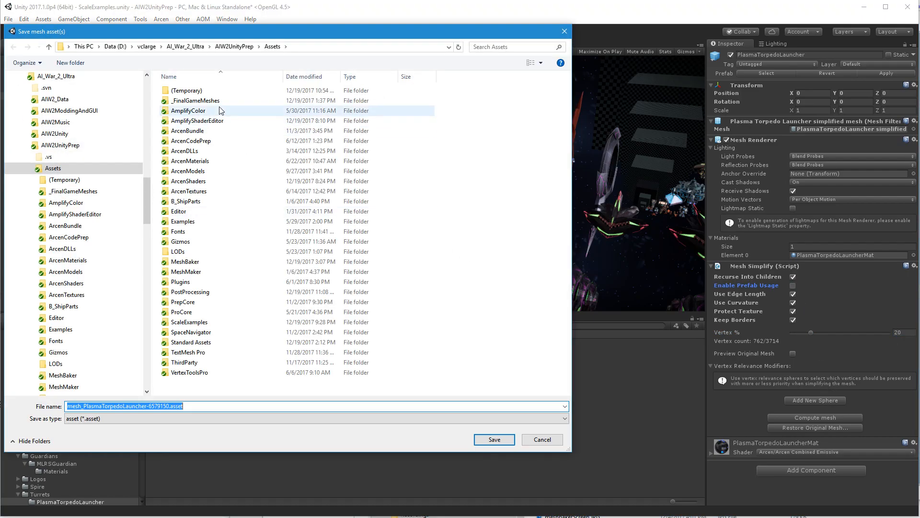
double_click(206, 100)
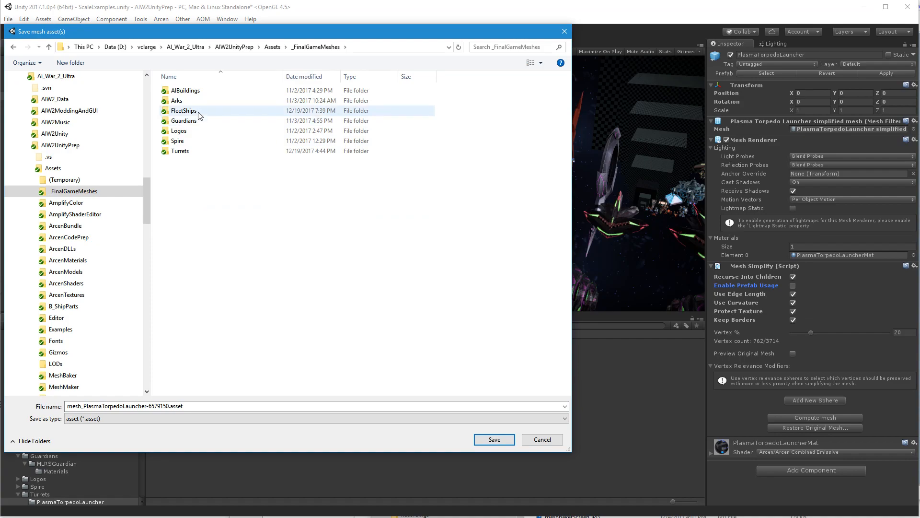
double_click(194, 151)
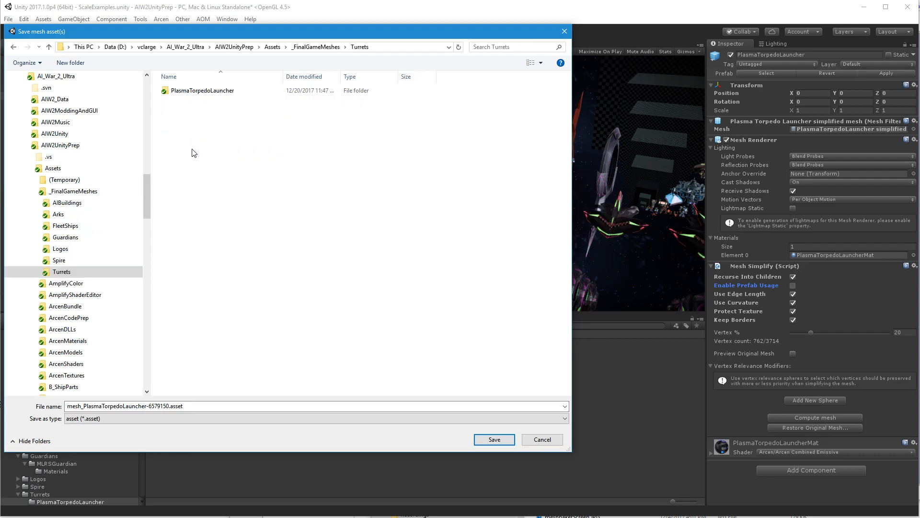
double_click(195, 92)
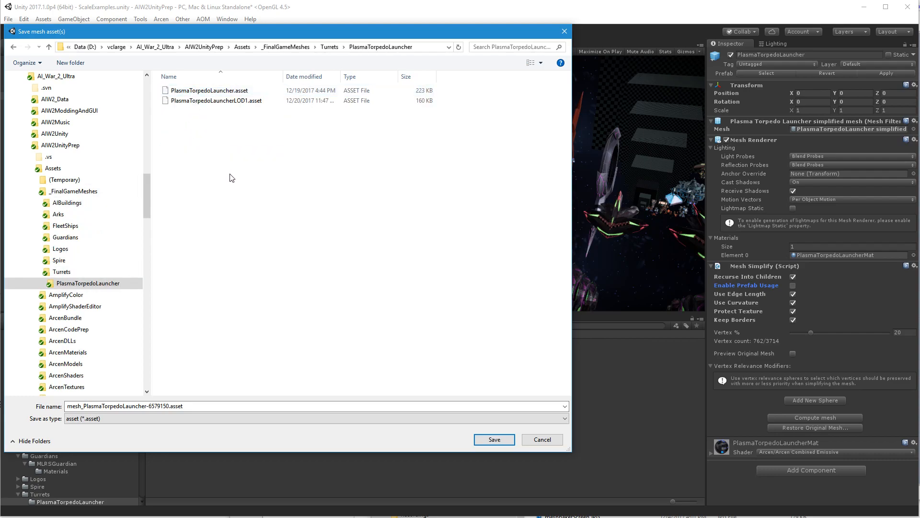
left_click(233, 102)
double_click(144, 407)
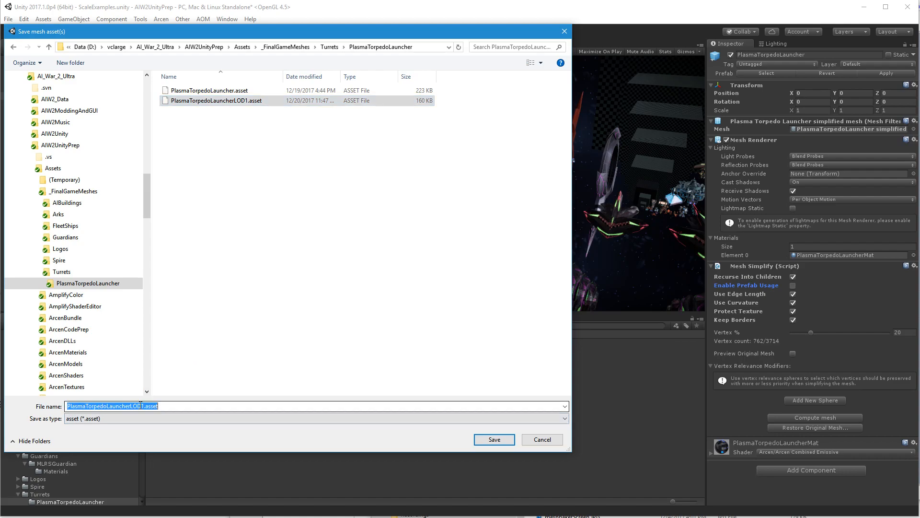
left_click(145, 407)
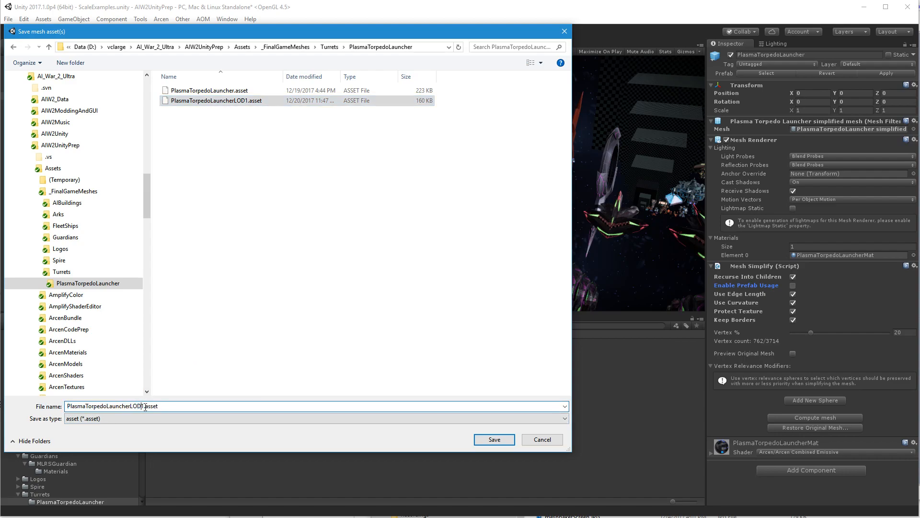
key("BackSpace")
type("2")
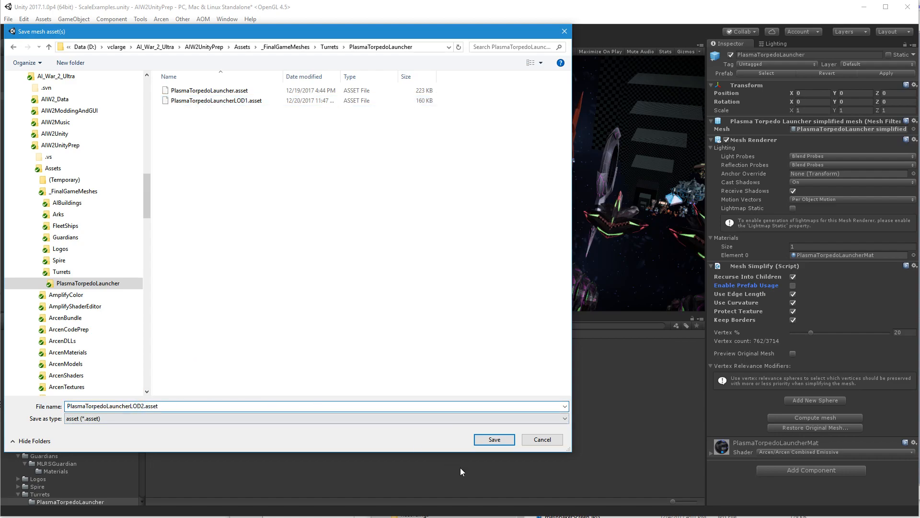
left_click(494, 439)
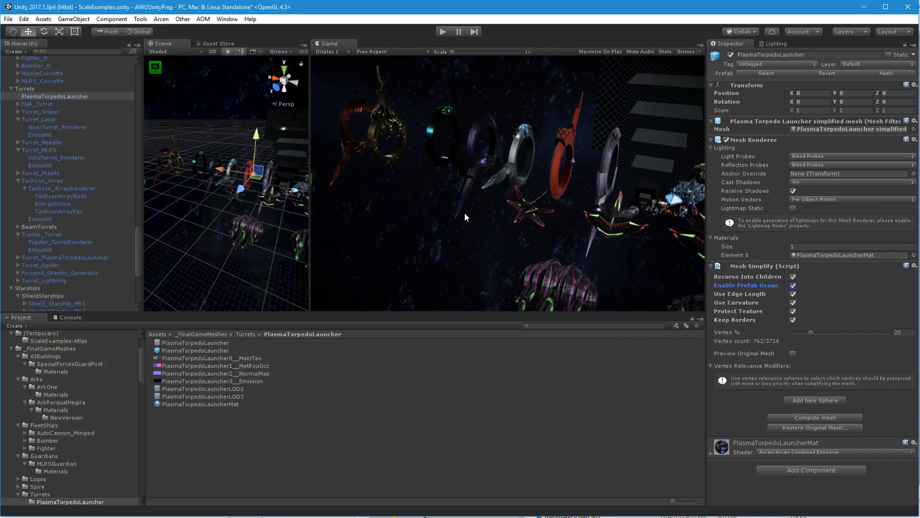
Step: Remove the Mesh Simplify component from PlasmaTorpedoLauncher and revert the object to its prefab
right_click_drag(234, 291, 245, 291)
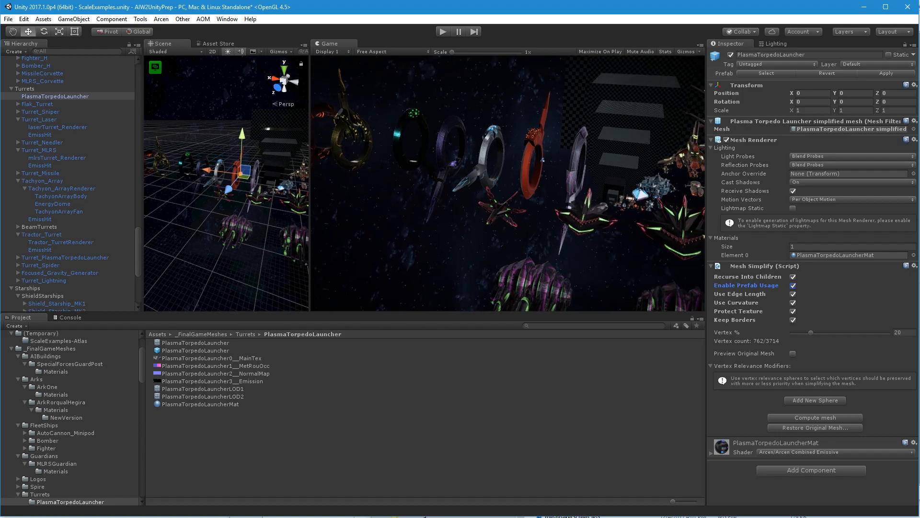
left_click(915, 265)
left_click(915, 289)
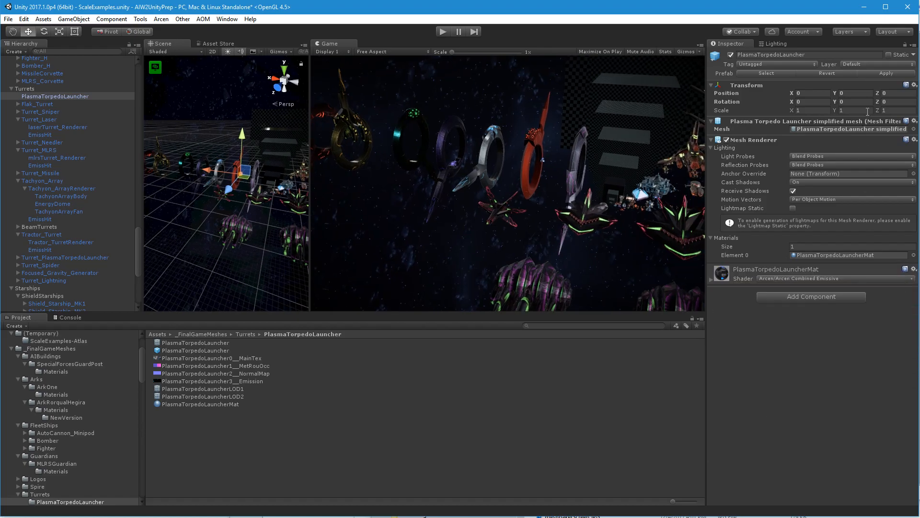
left_click(831, 74)
Step: Locate the NH mesh asset of SpecialForcesNinjaHideout and examine its LOD1 to LOD3 versions in the SpecialForcesGuardPost folder
right_click_drag(237, 240, 446, 241)
scroll(72, 163, "up", 9)
scroll(73, 163, "up", 9)
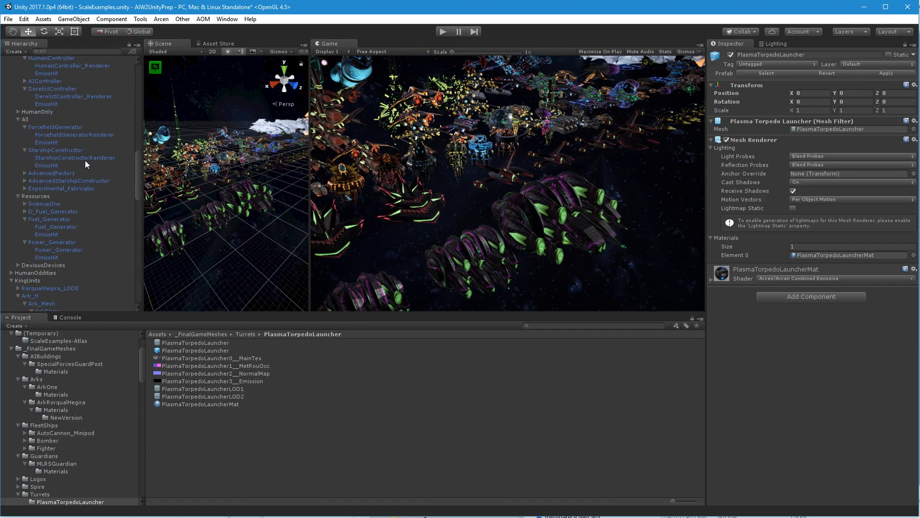
scroll(72, 206, "up", 8)
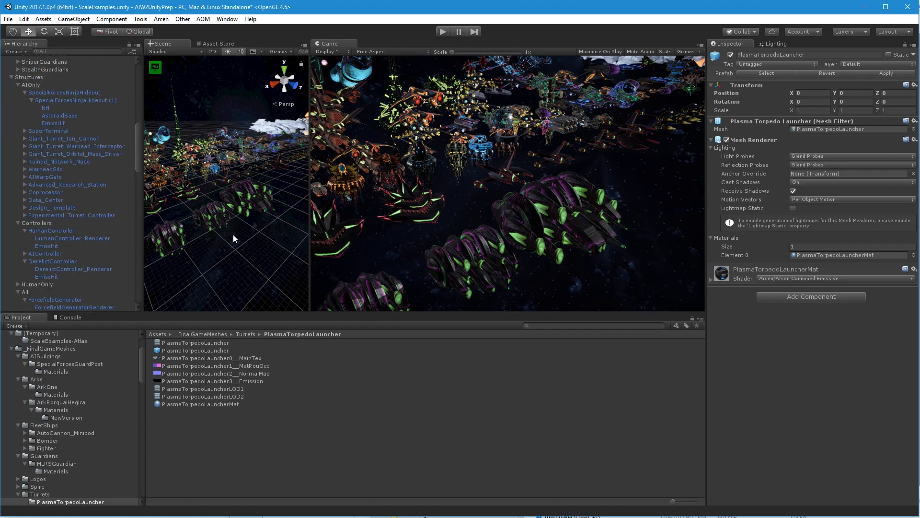
double_click(102, 100)
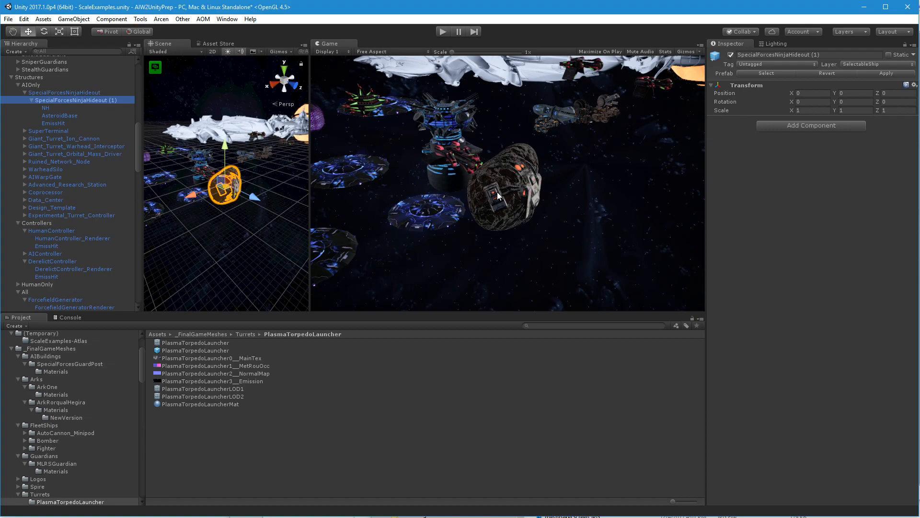
double_click(53, 108)
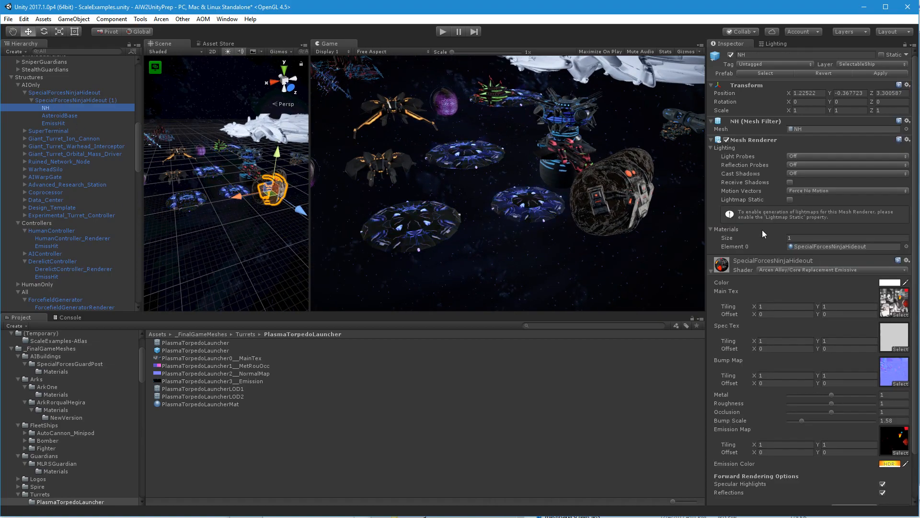
left_click(826, 129)
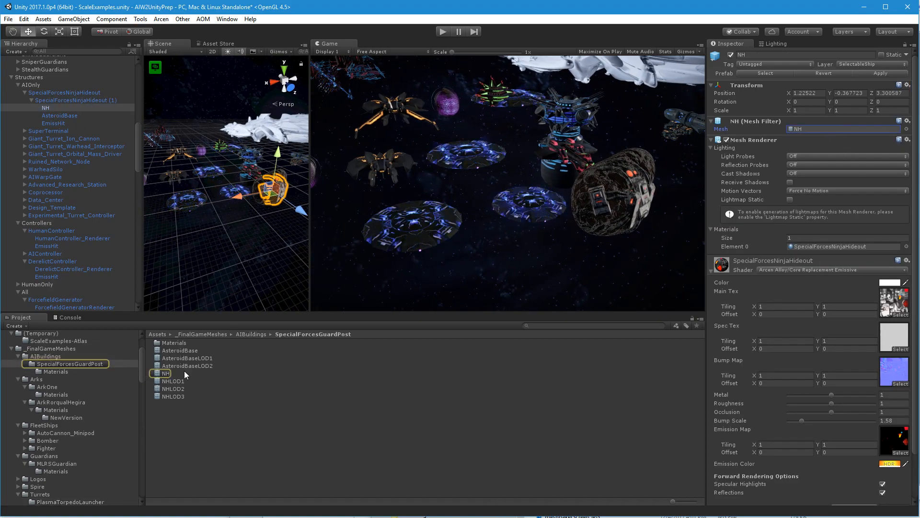
left_click(215, 374)
key("Down")
key("Down")
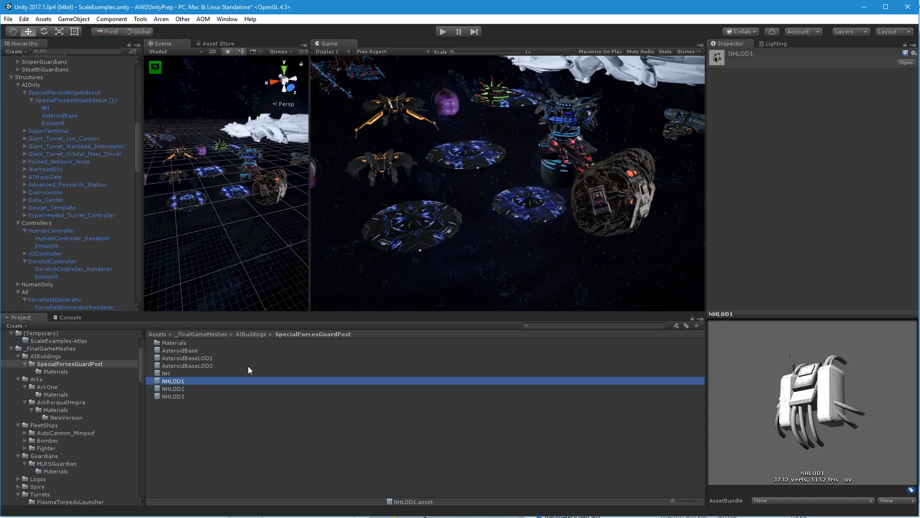
key("Down")
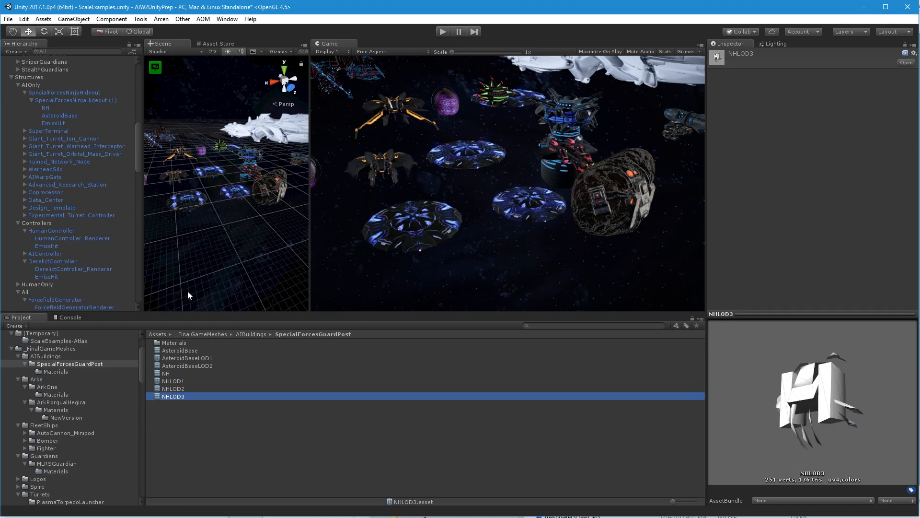
key("Up")
key("Up")
Step: Examine the Level Of Detail chains of the SpecialForcesNinjaHideout object's Arcen Visual Ship script
left_click(54, 93)
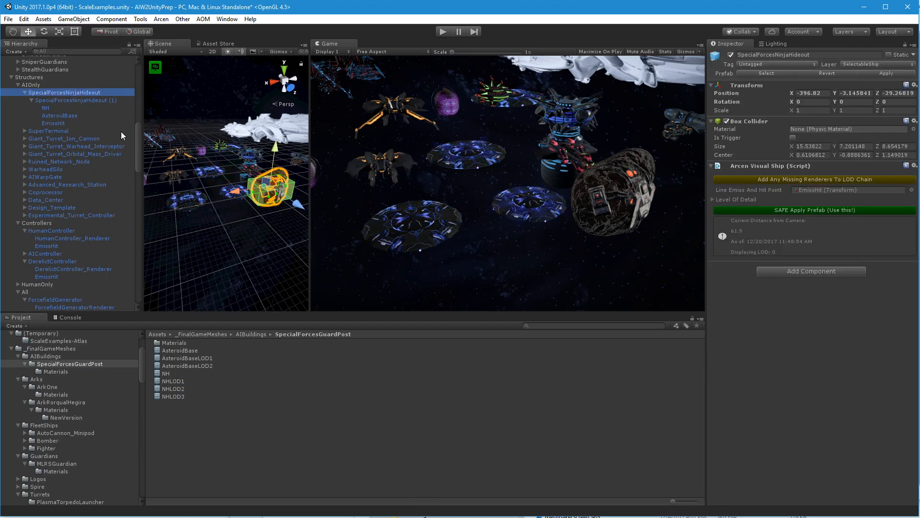
left_click(712, 200)
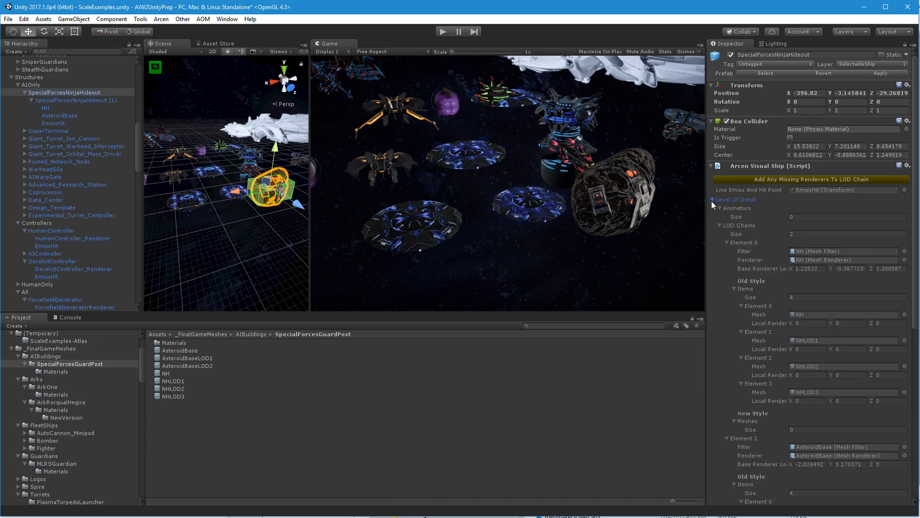
scroll(772, 306, "down", 5)
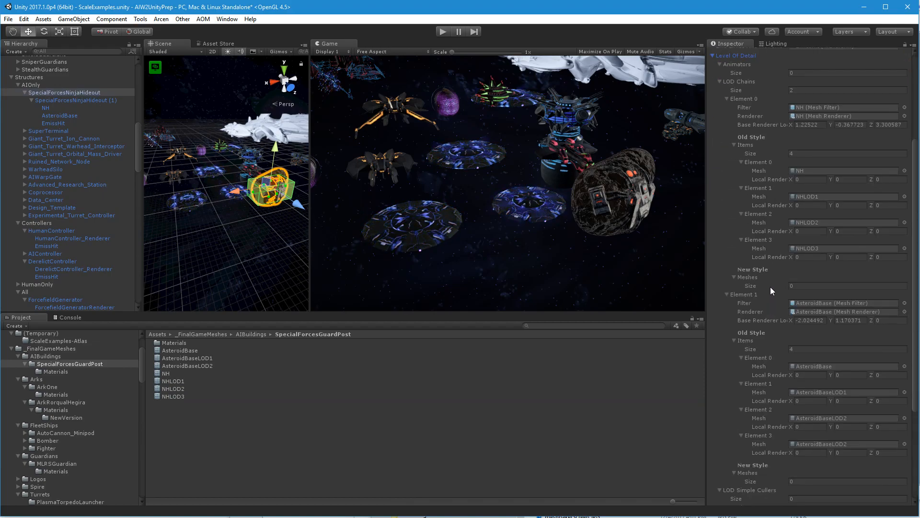
Step: Switch to the AIW2 Ship Rework Status spreadsheet, enter the contributor's name under LOD1+? for SpecialForcesGuardPost and fill that cell green
left_click(368, 517)
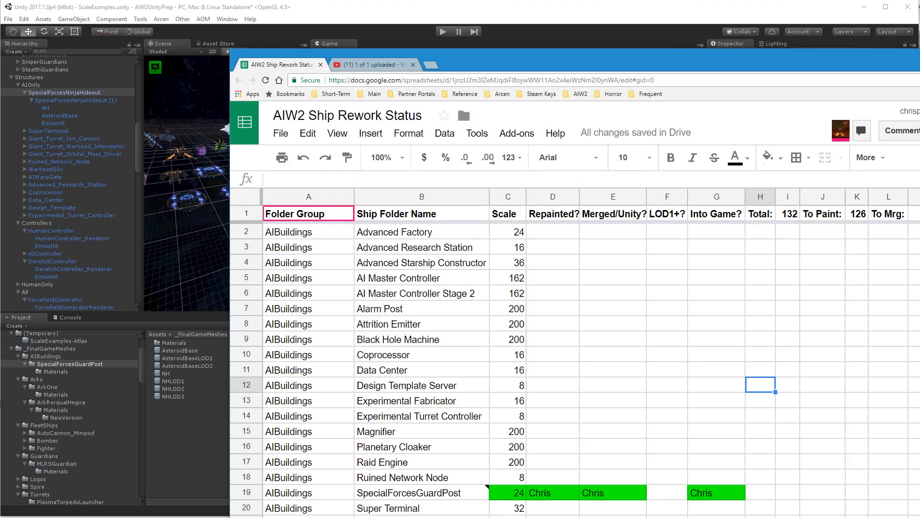
left_click_drag(571, 64, 450, 22)
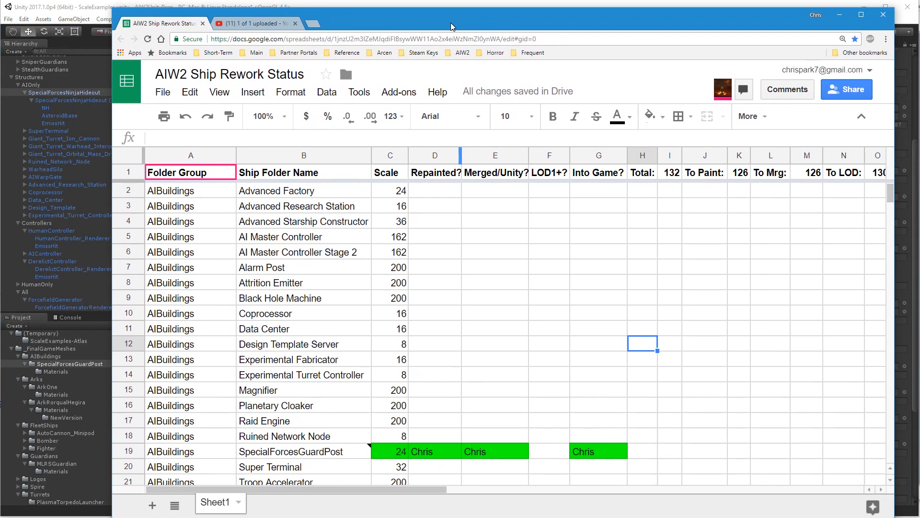
scroll(555, 344, "down", 2)
scroll(556, 346, "up", 2)
scroll(551, 416, "down", 1)
type("Chris")
key("Return")
left_click(541, 427)
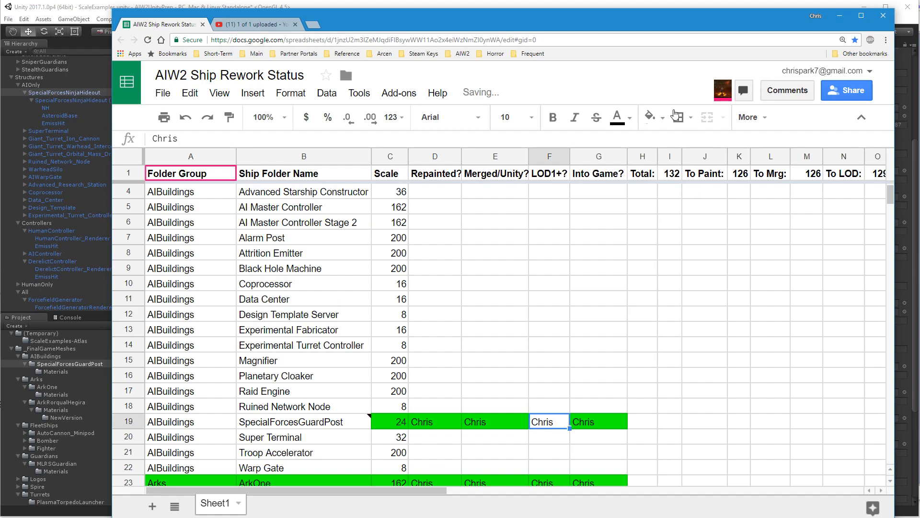
left_click(650, 117)
left_click(708, 179)
left_click(653, 375)
Step: Return to Unity and examine the vertex counts of the ArkRorqualHegira Body and Tanks meshes
scroll(660, 378, "down", 3)
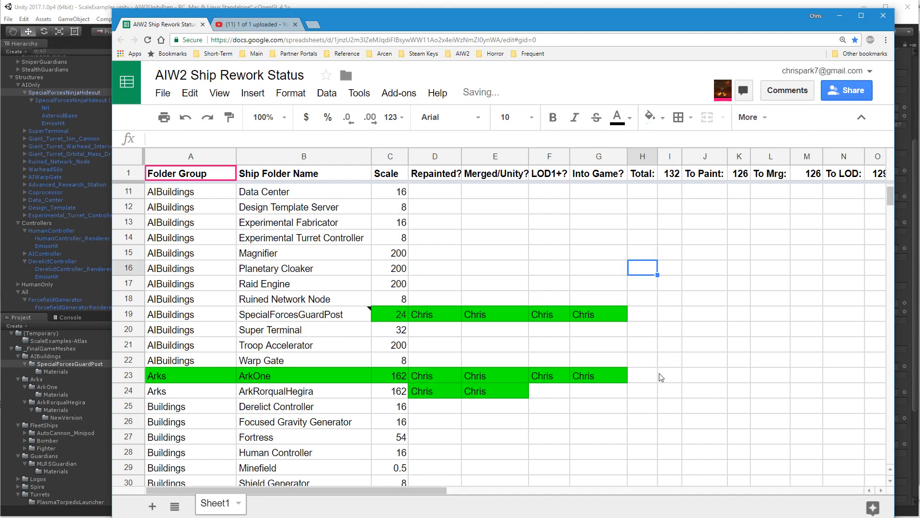
scroll(660, 377, "down", 1)
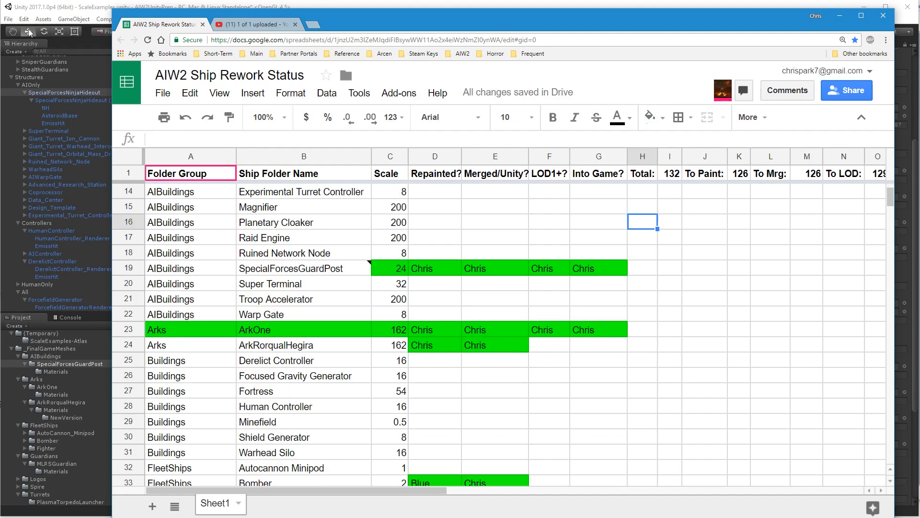
left_click(68, 7)
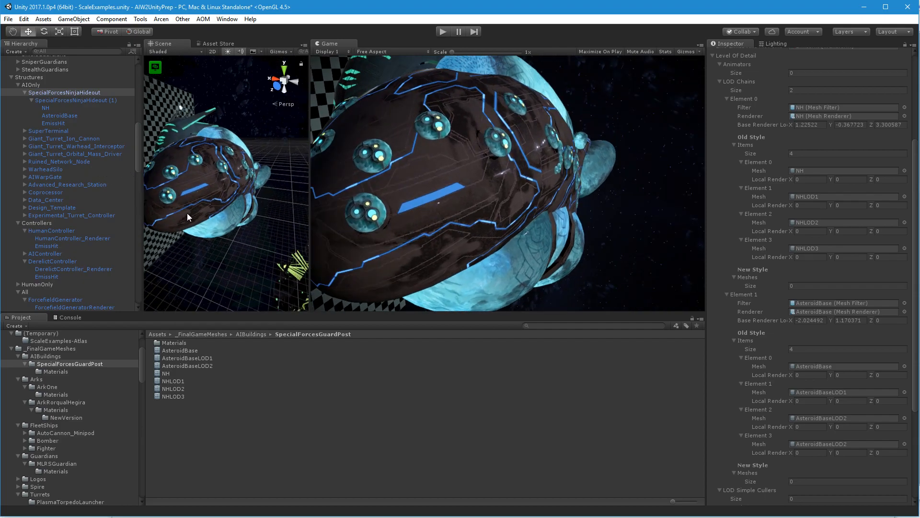
left_click(191, 212)
left_click(192, 212)
scroll(56, 265, "down", 2)
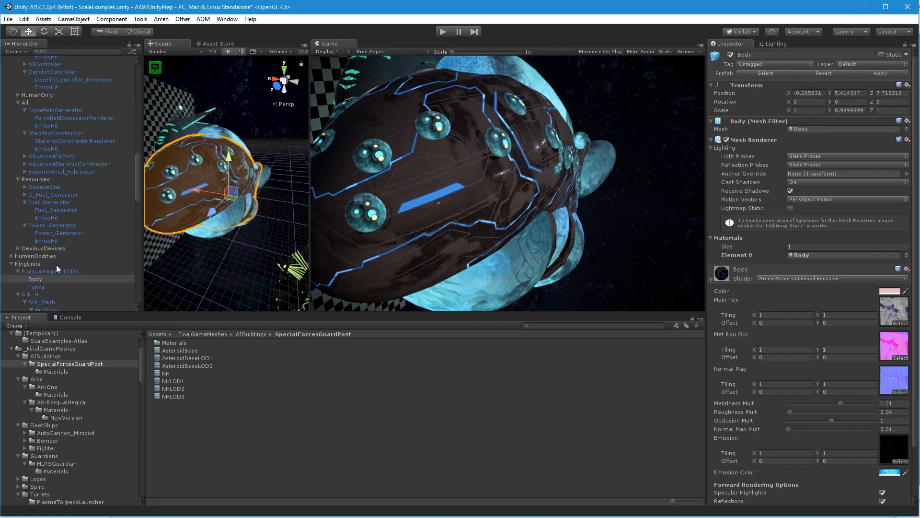
left_click(814, 130)
left_click(345, 373)
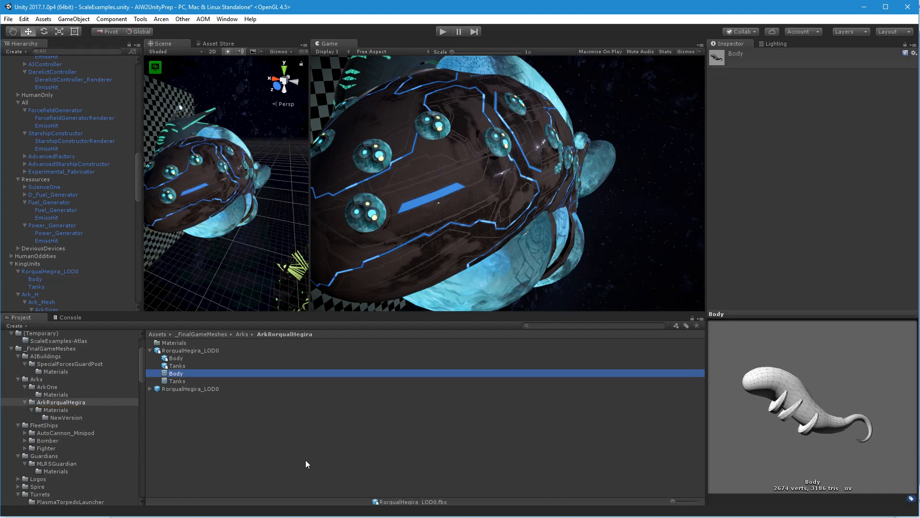
key("Down")
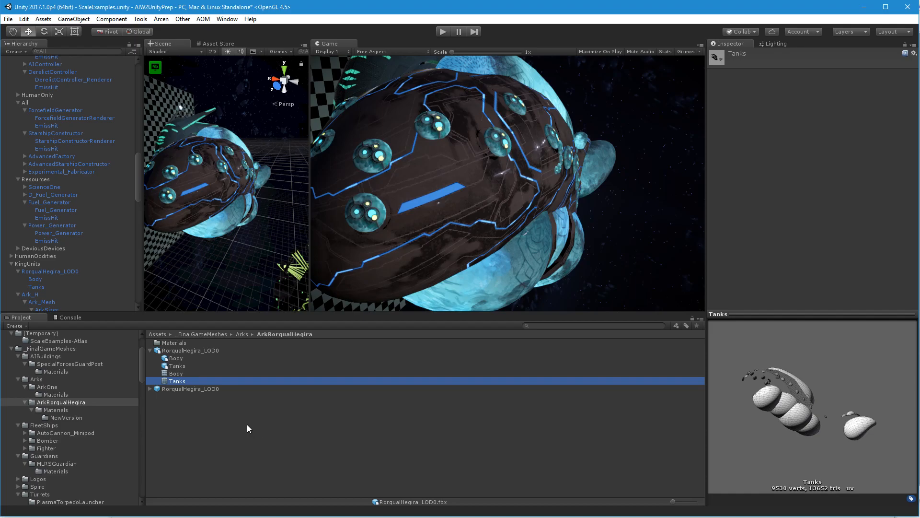
Step: Switch to the ship status spreadsheet, enter N/A under LOD1+? for ArkRorqualHegira and fill that cell green
key("alt+Tab")
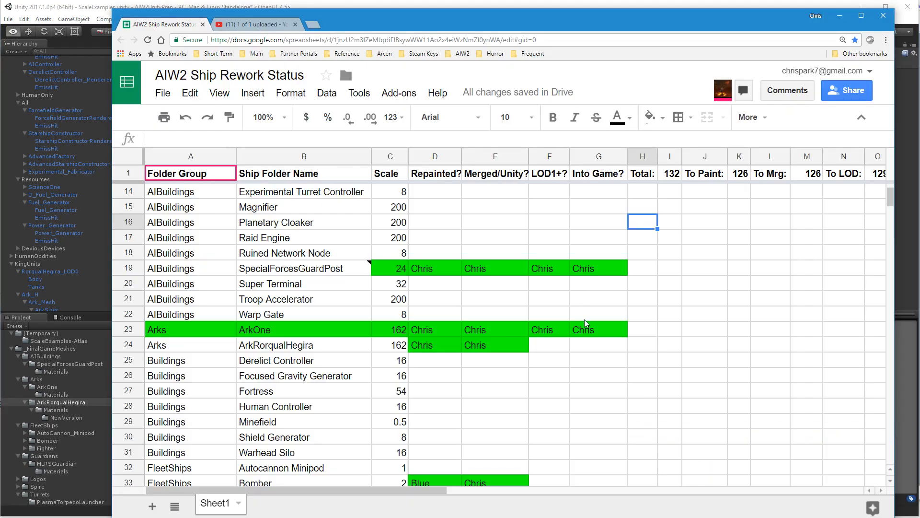
left_click(551, 348)
type("N/A")
key("Return")
key("Up")
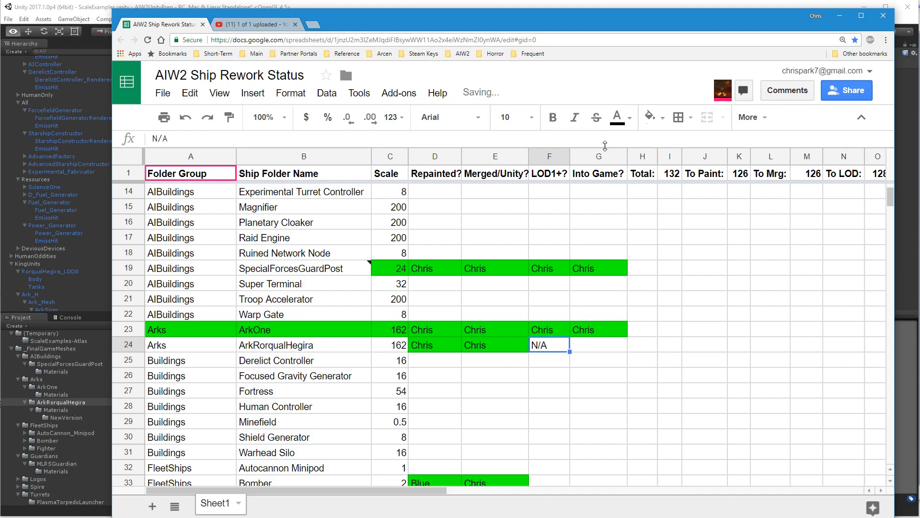
left_click(650, 117)
left_click(711, 181)
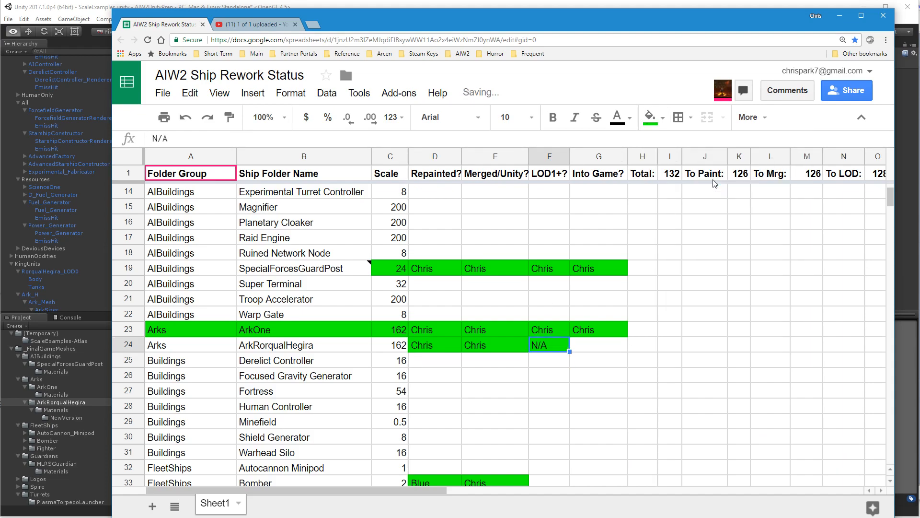
left_click(703, 328)
Step: Enter the contributor's first name under LOD1+? for the FleetShips Bomber and fill that cell green
scroll(705, 348, "down", 3)
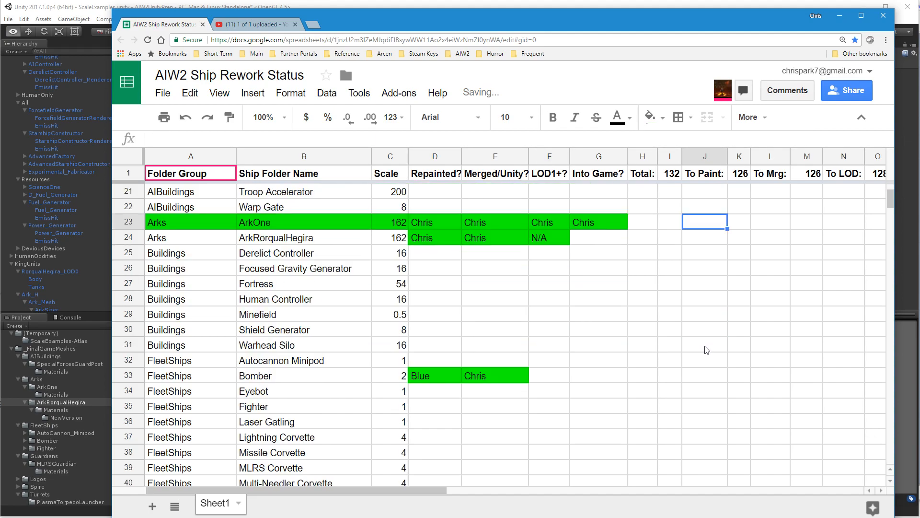
left_click(547, 376)
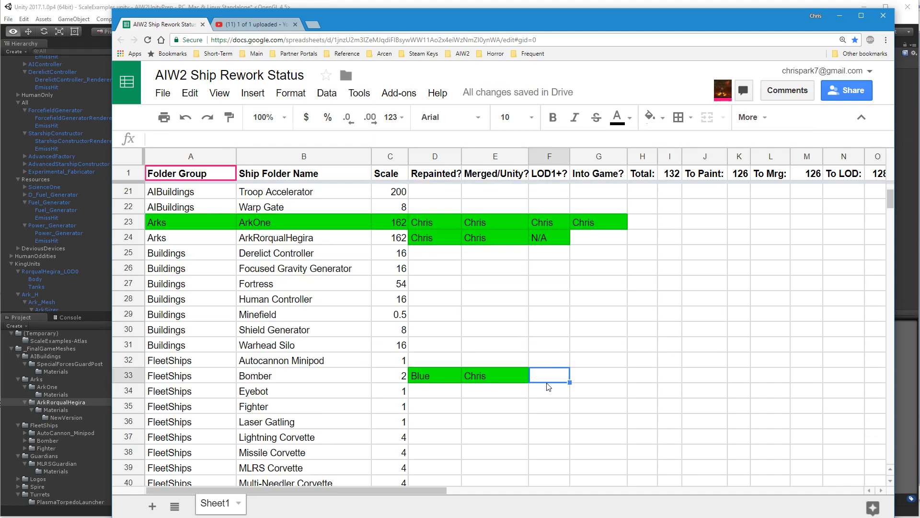
type("Chris")
key("Return")
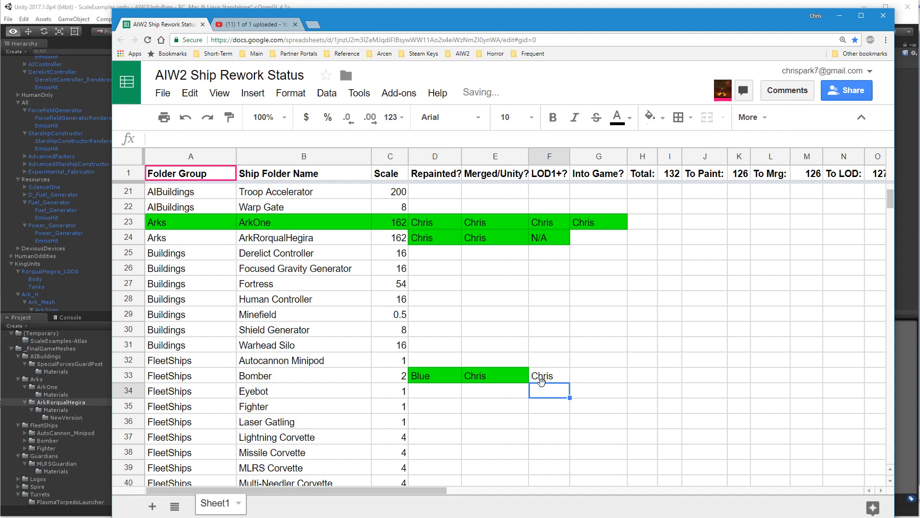
key("Up")
left_click(651, 117)
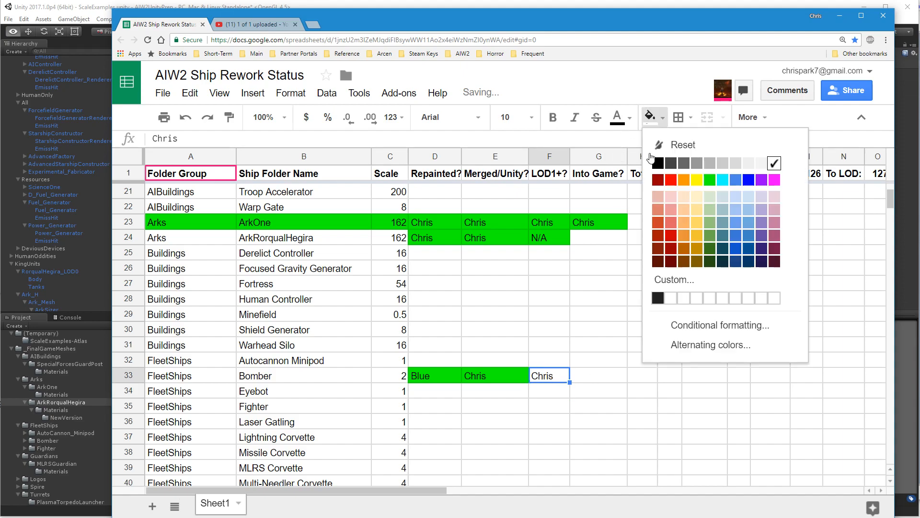
left_click(705, 182)
left_click(672, 378)
Step: Enter the contributor's first name under LOD1+? for the PlasmaTorpedoLauncher turret and fill that cell green
scroll(671, 377, "down", 8)
scroll(650, 354, "up", 4)
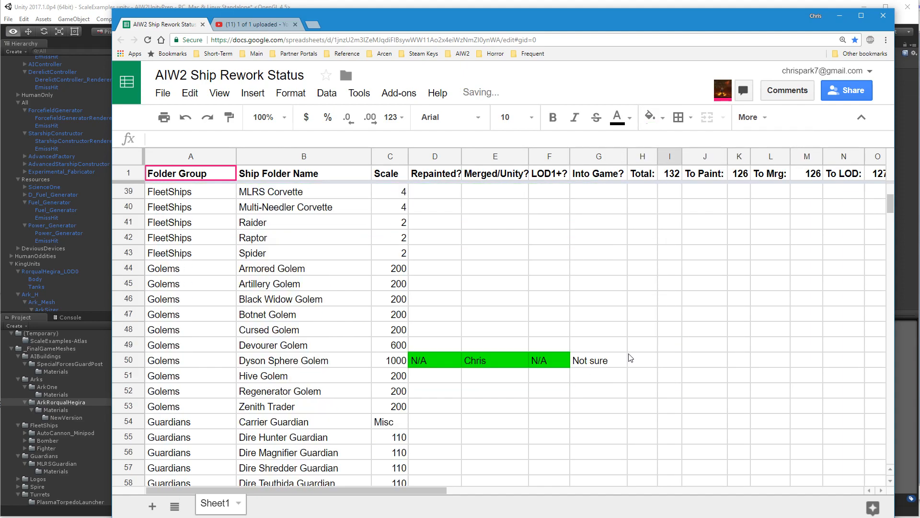
scroll(631, 358, "down", 2)
scroll(524, 354, "down", 16)
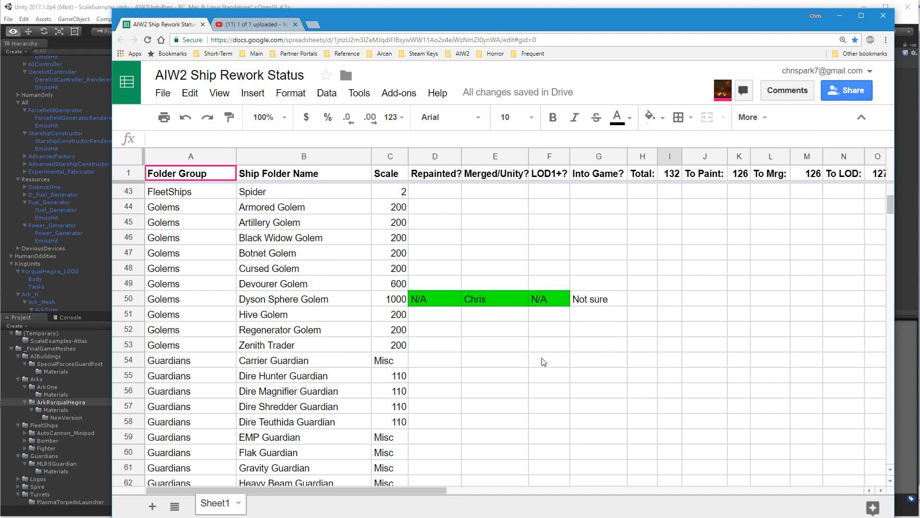
scroll(543, 364, "down", 9)
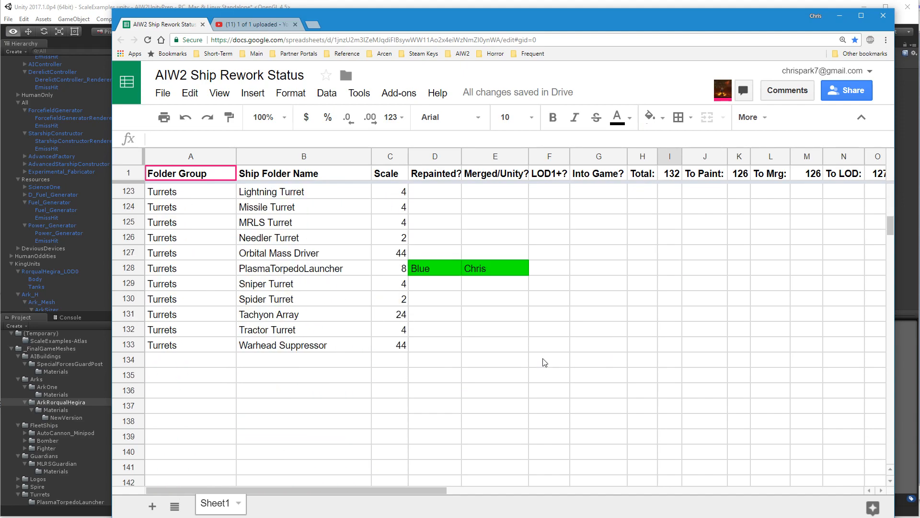
left_click(547, 273)
type("Chris")
key("Return")
left_click(547, 274)
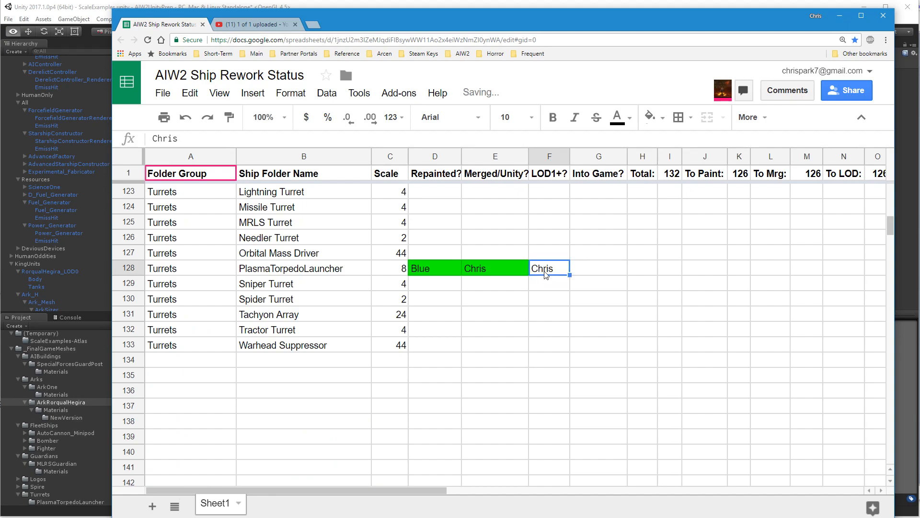
left_click(663, 118)
left_click(701, 179)
left_click(575, 245)
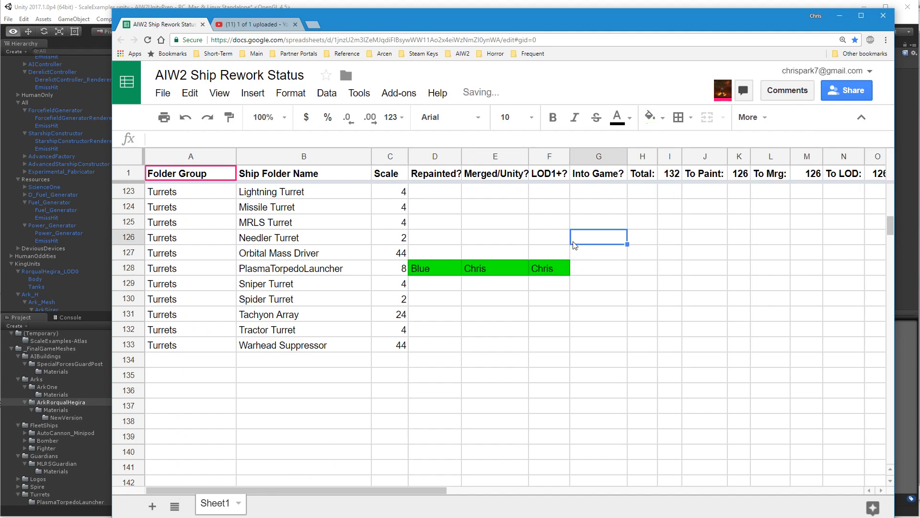
Step: Return to the first ships in the status sheet and switch back to the Unity project
scroll(578, 254, "up", 20)
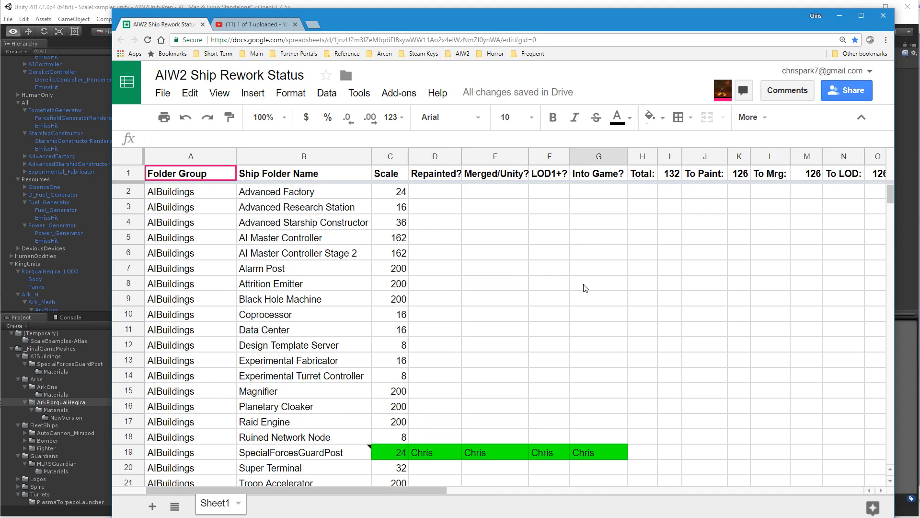
left_click(551, 312)
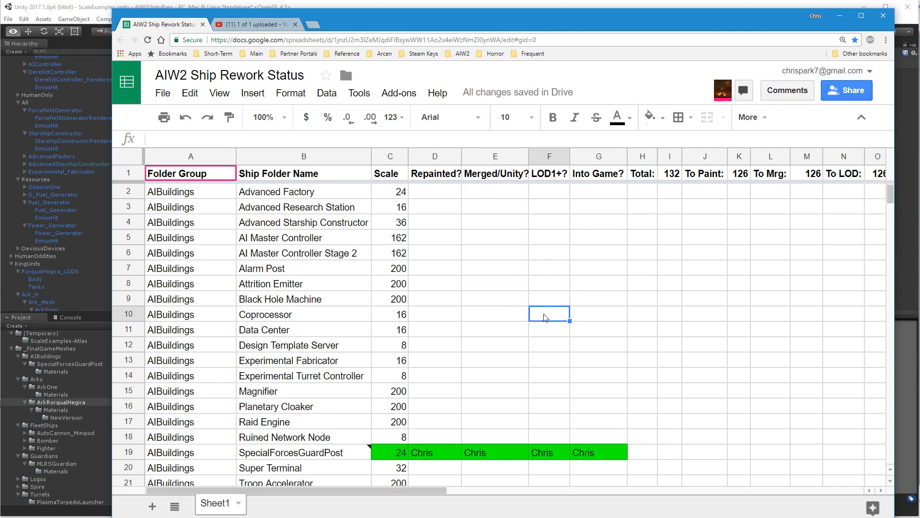
left_click(387, 7)
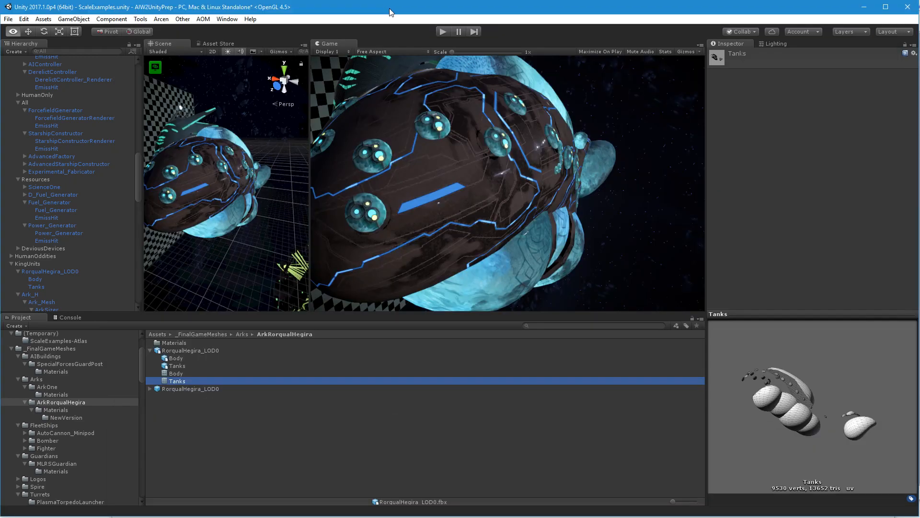